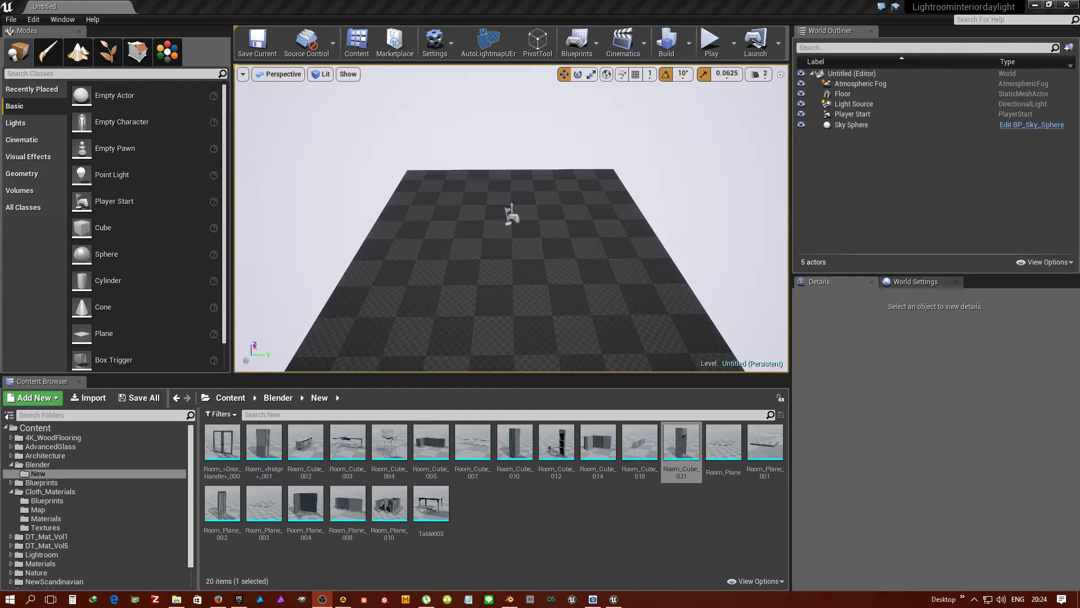
Select all 20 room assets in the New folder and force-delete them despite existing references
click(588, 446)
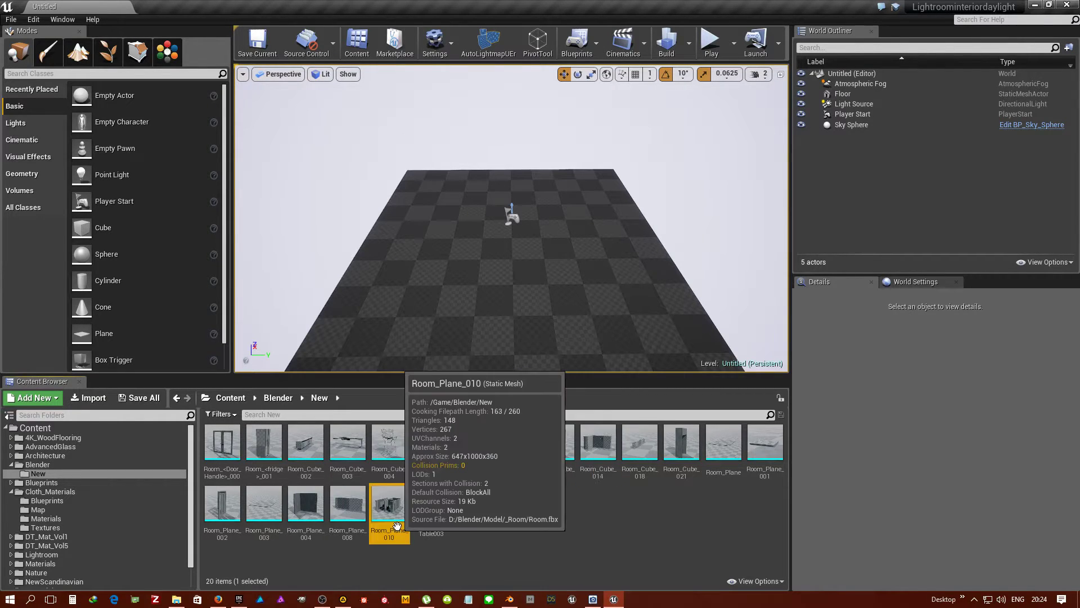
key(ctrl+a)
key(Delete)
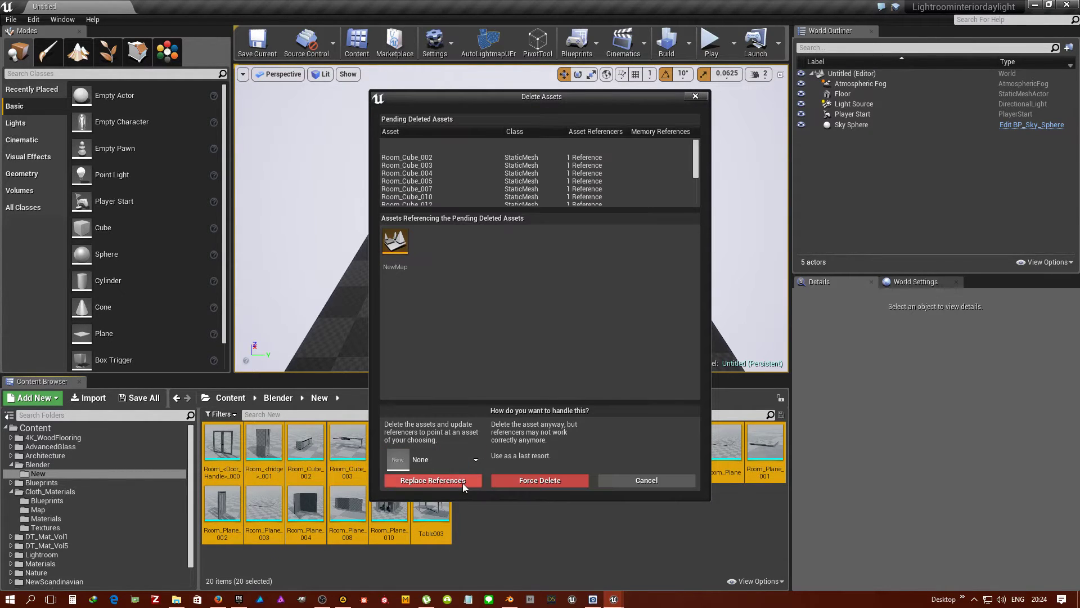
click(542, 480)
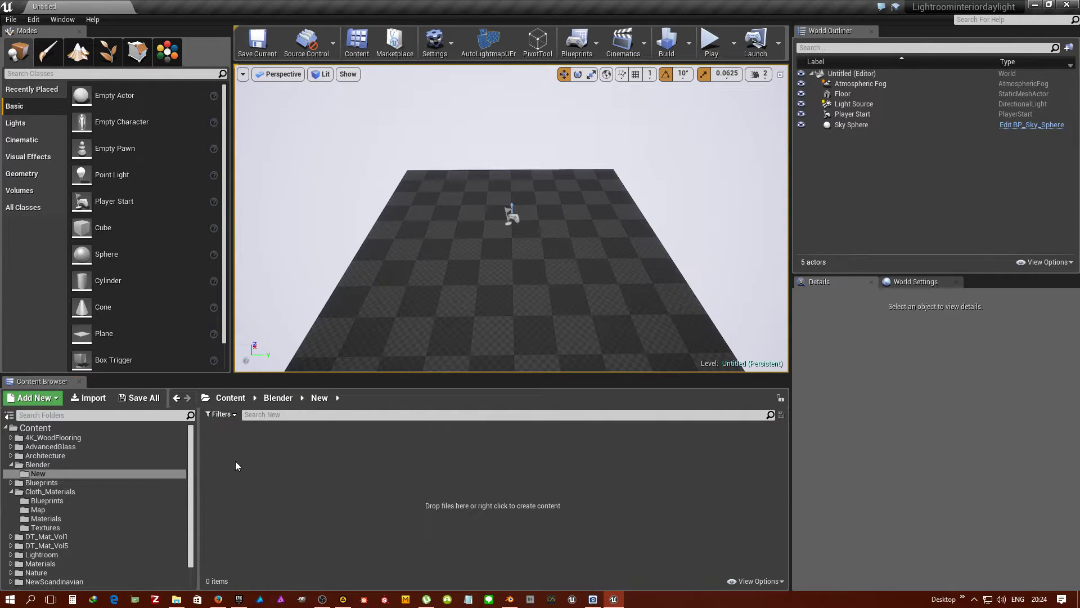
Import Room.fbx from D:/Blender/Model/_Room into the New folder
click(89, 398)
scroll(355, 221, down, 2)
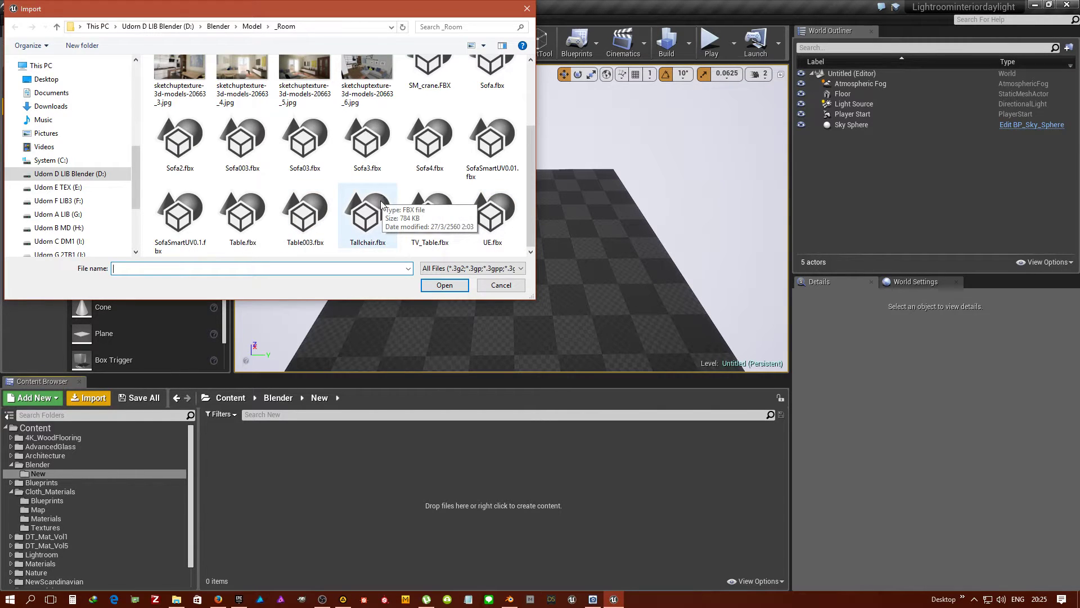
scroll(491, 225, up, 2)
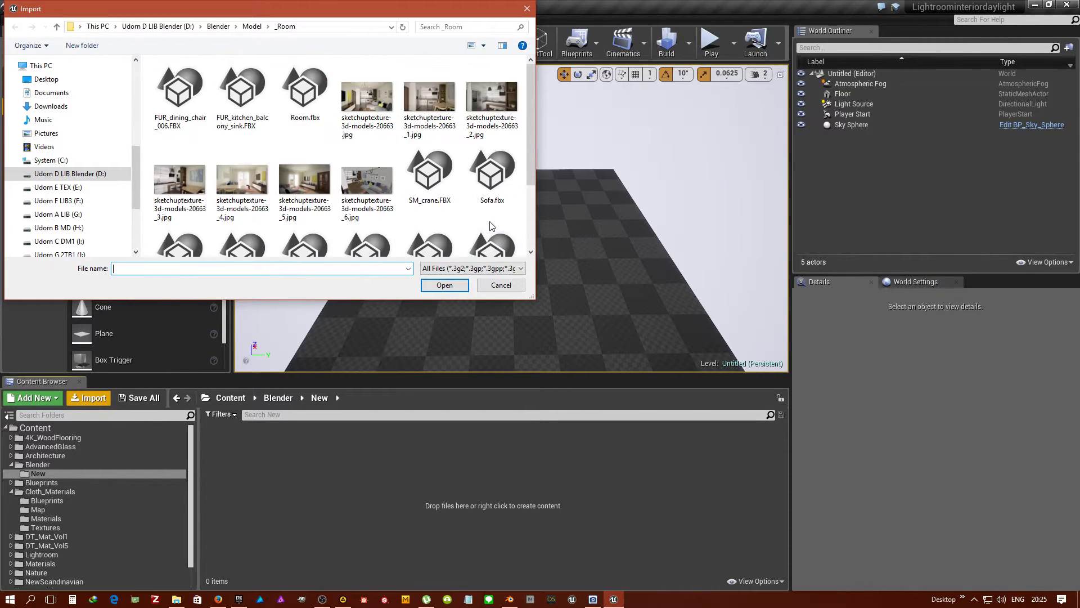
click(290, 106)
scroll(312, 154, down, 1)
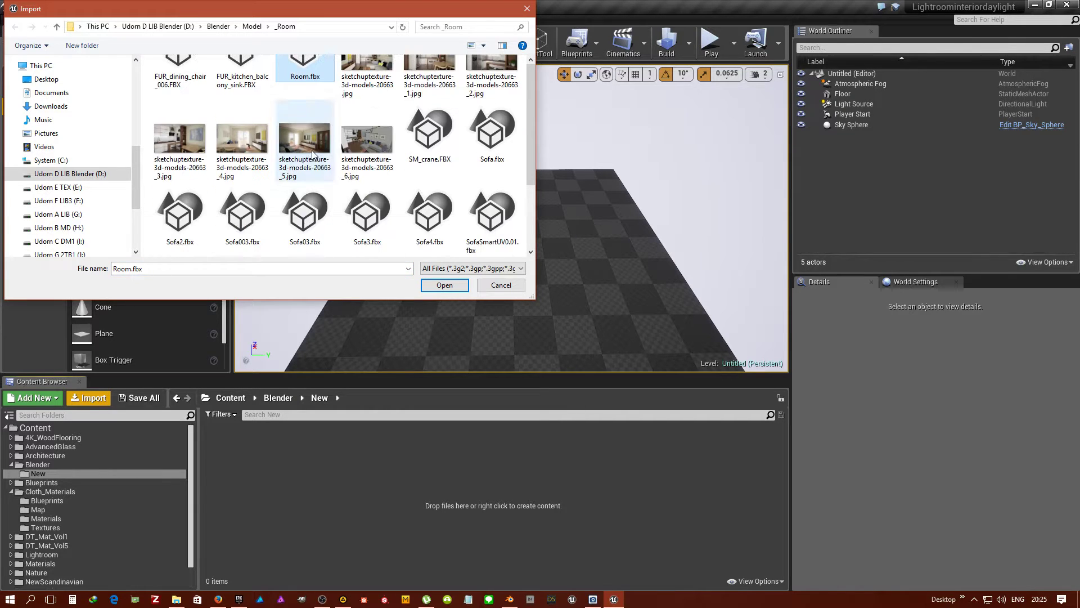
scroll(328, 205, down, 1)
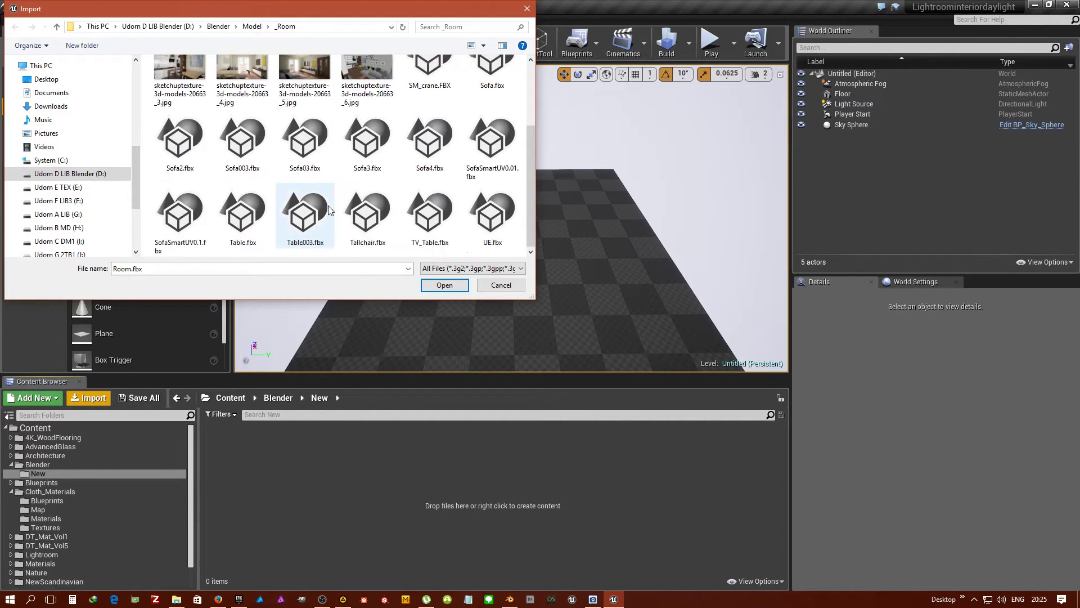
scroll(395, 217, up, 2)
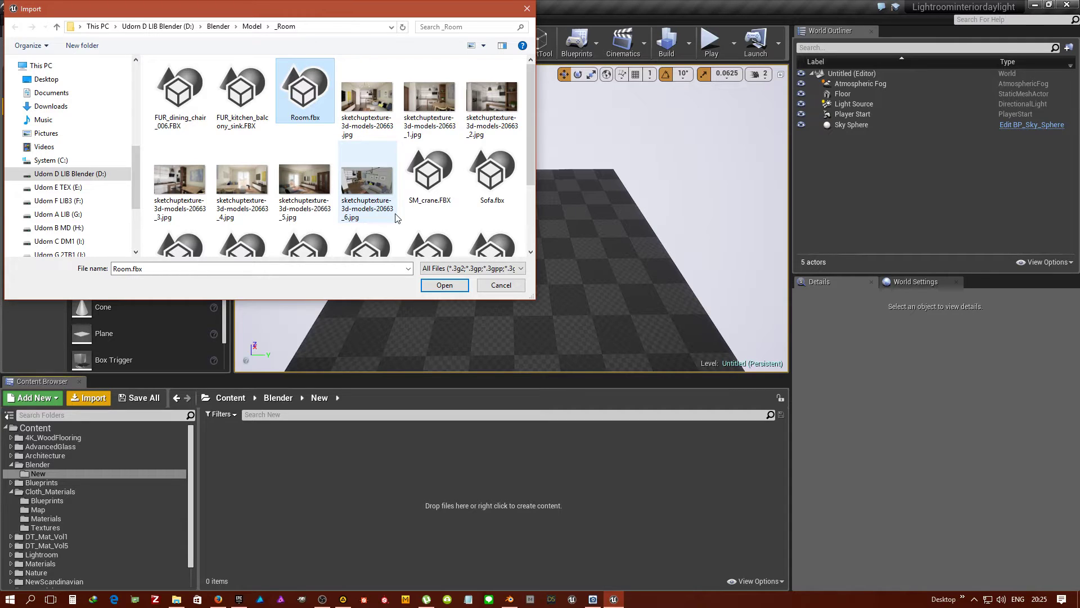
click(444, 285)
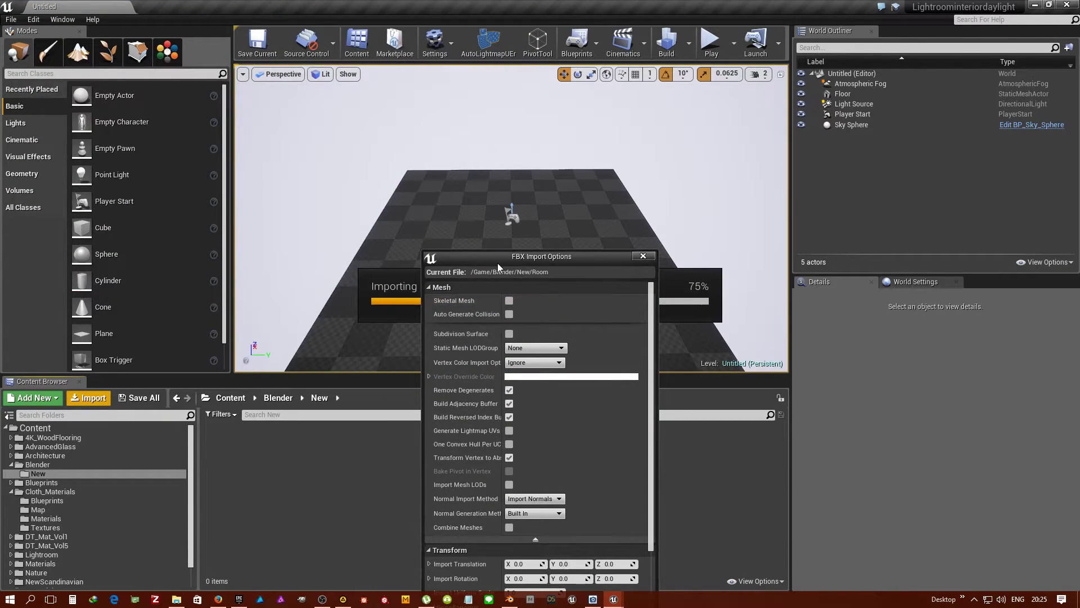
Move the FBX Import Options window clear of the progress box and leave Auto Generate Collision unchecked
drag(497, 251, 476, 164)
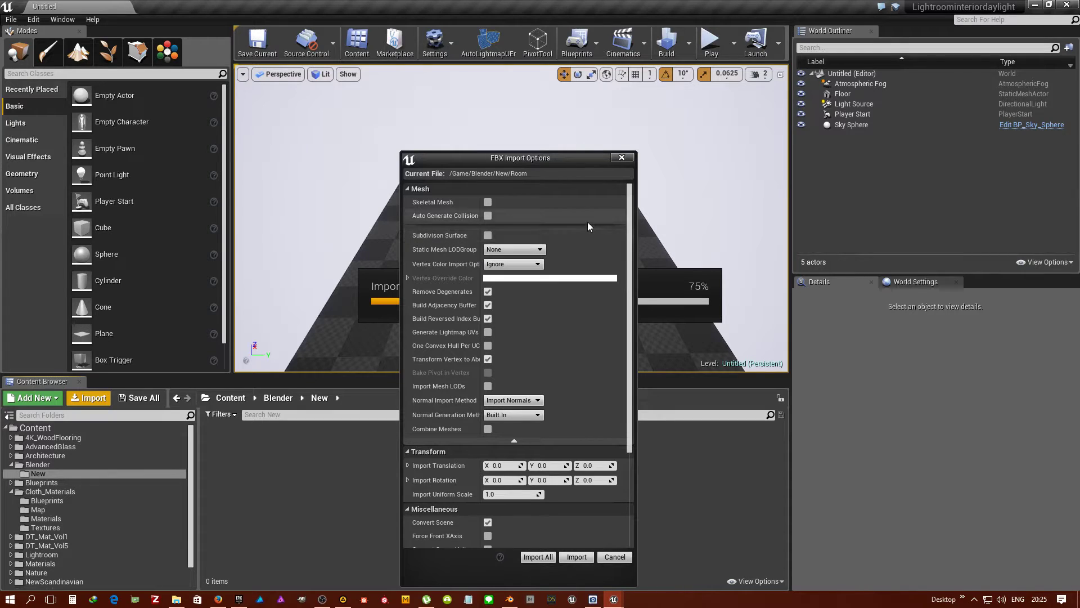
drag(546, 153, 677, 88)
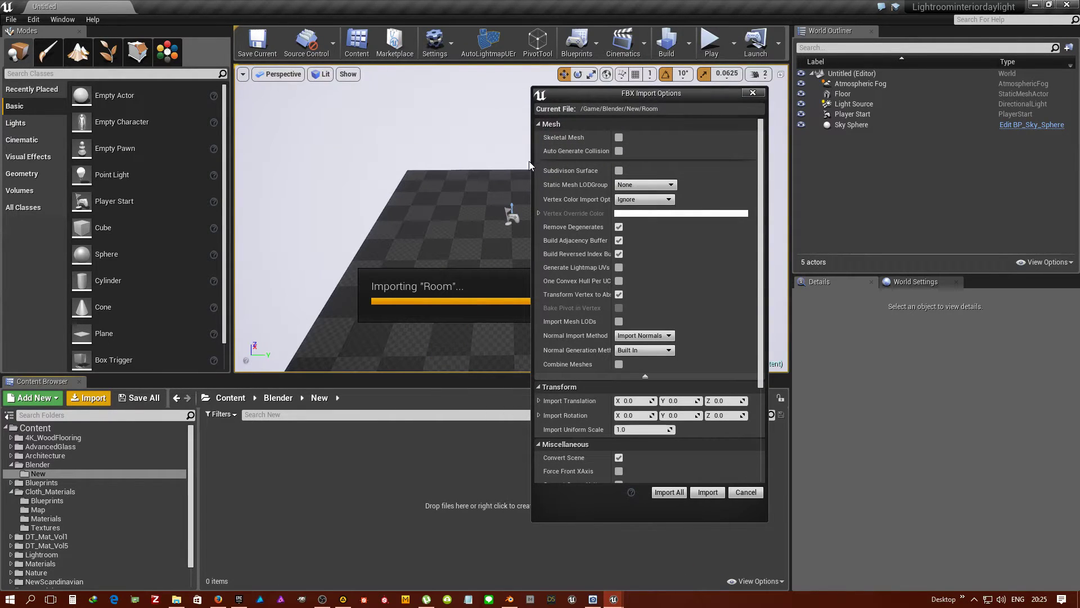
click(619, 151)
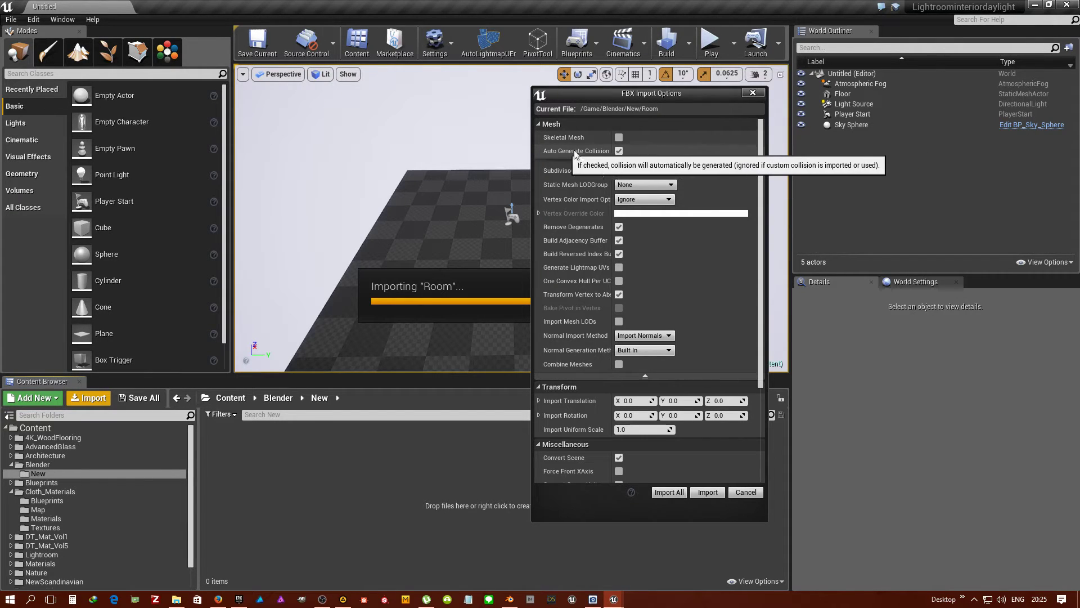
click(620, 152)
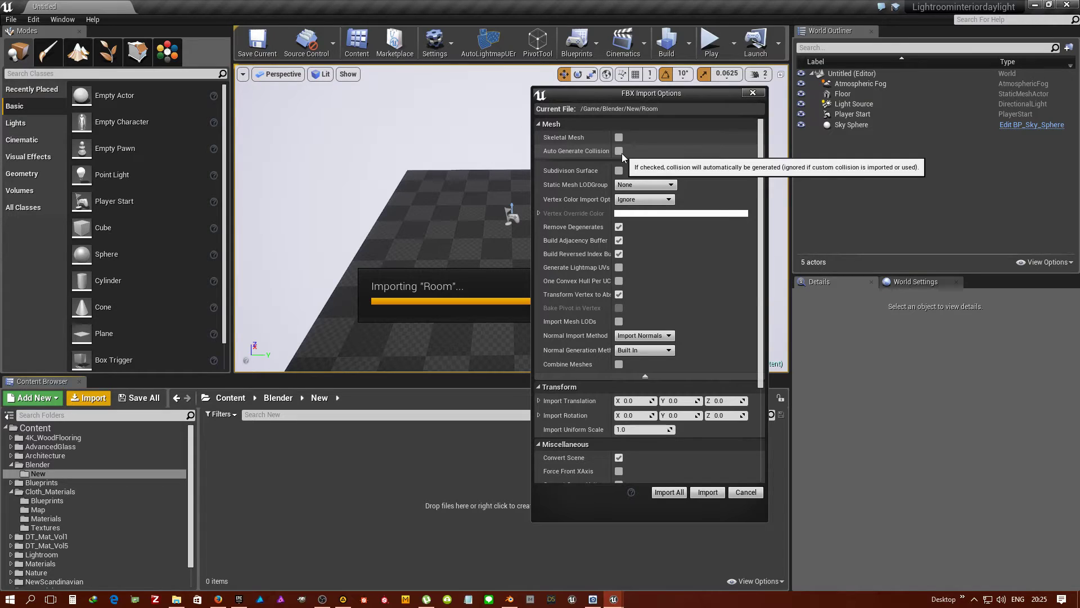
click(619, 151)
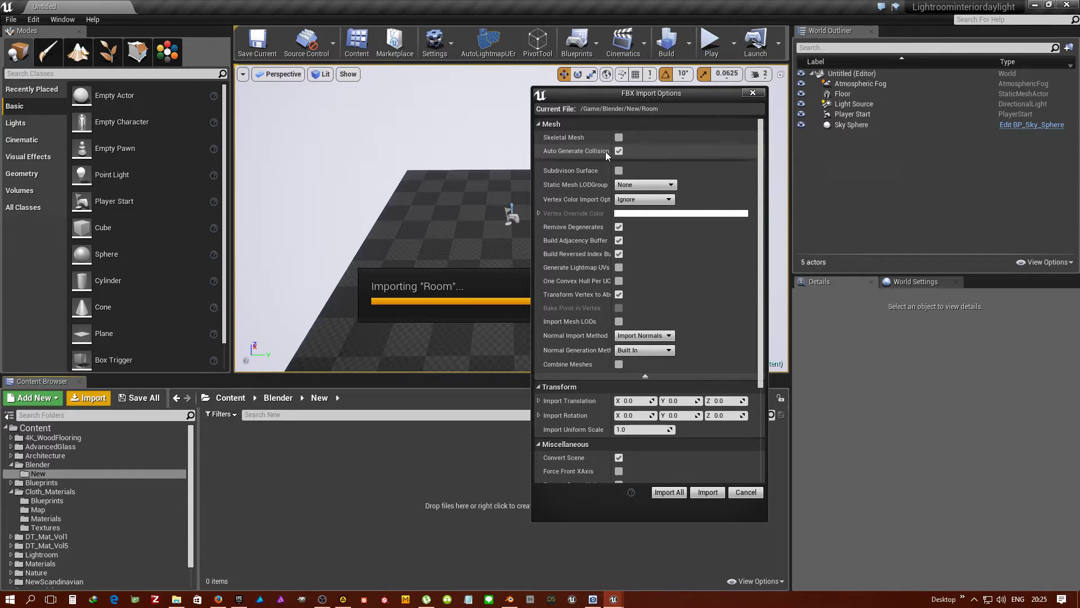
click(622, 151)
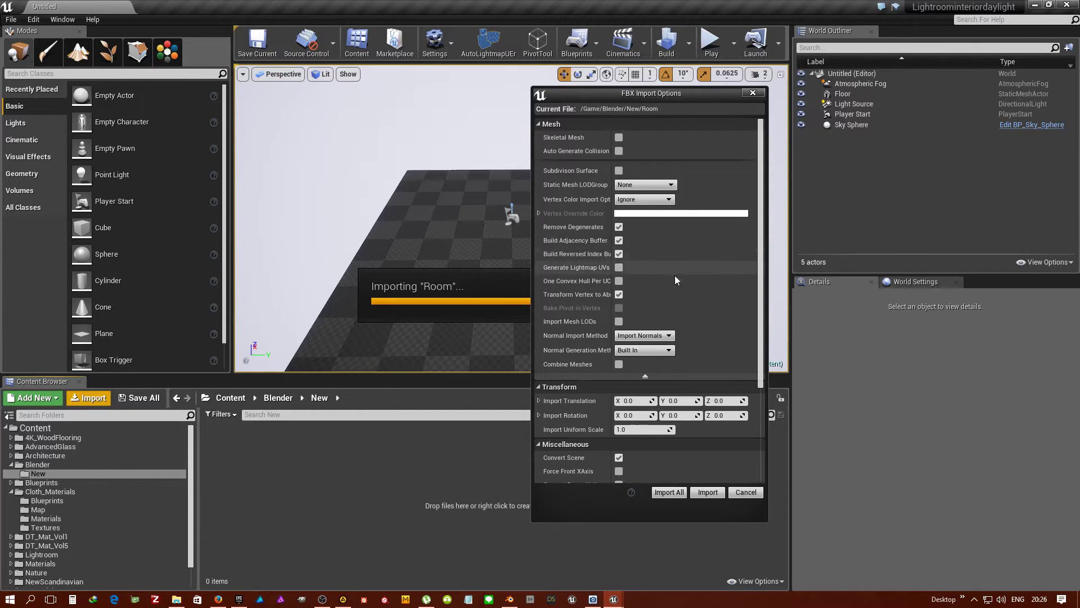
scroll(711, 286, down, 4)
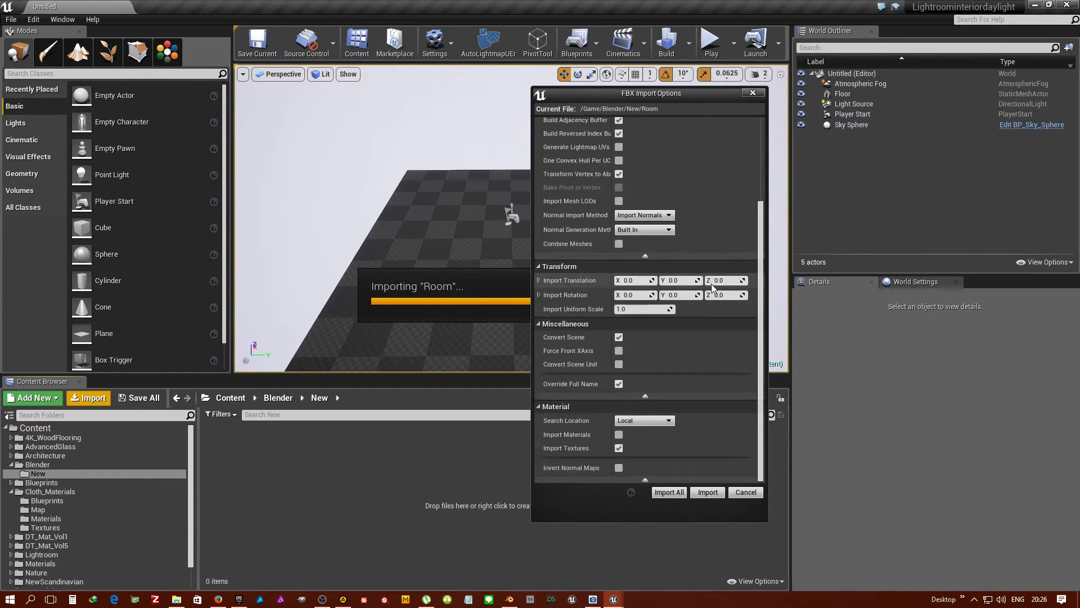
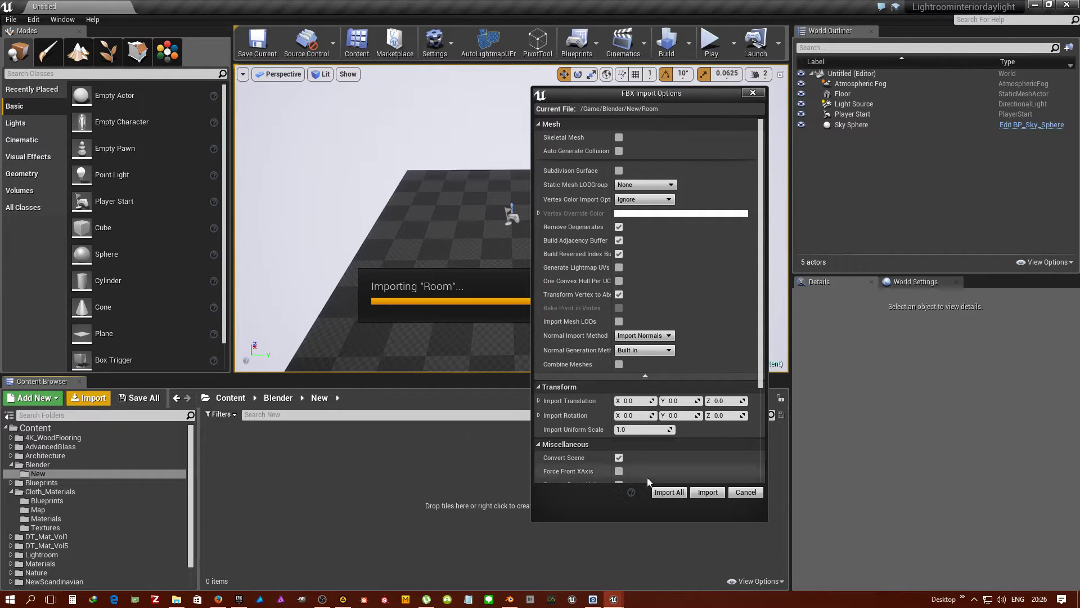
Confirm the Room FBX import and select the newly imported room meshes
click(668, 496)
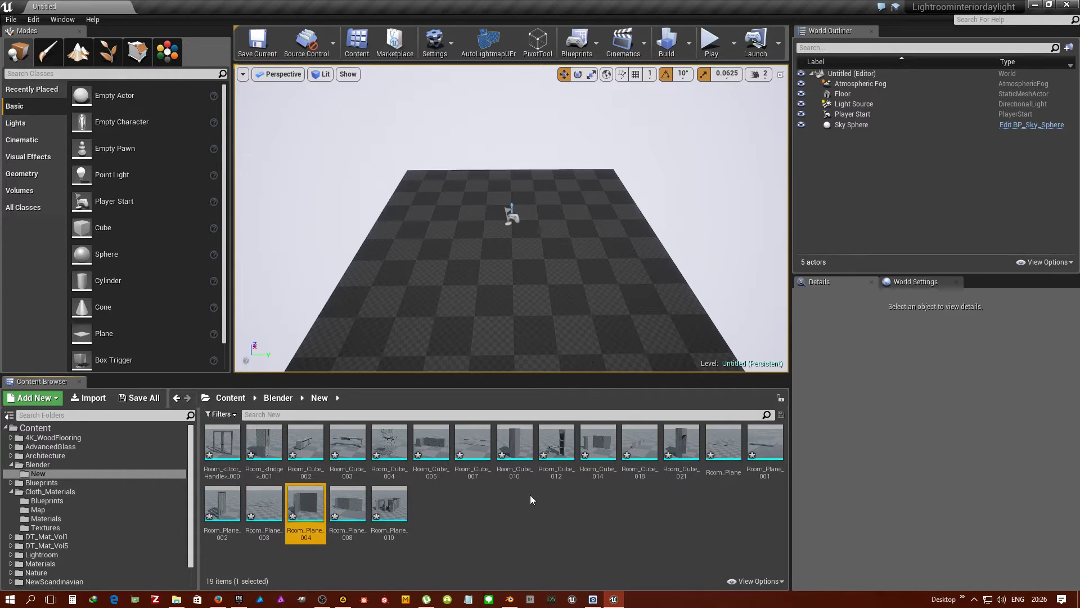
click(389, 497)
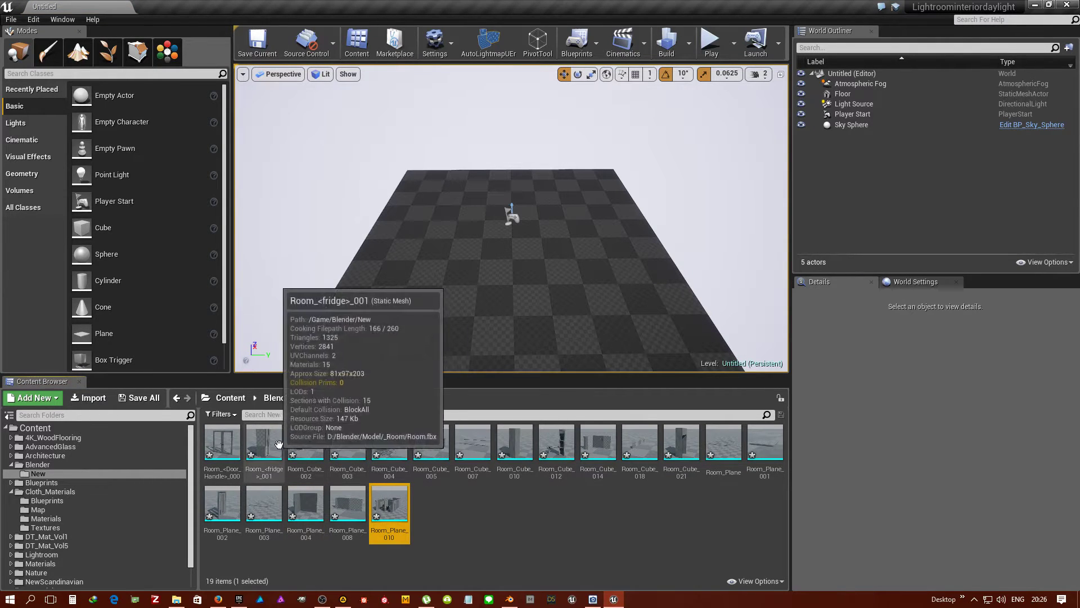
shift+click(233, 451)
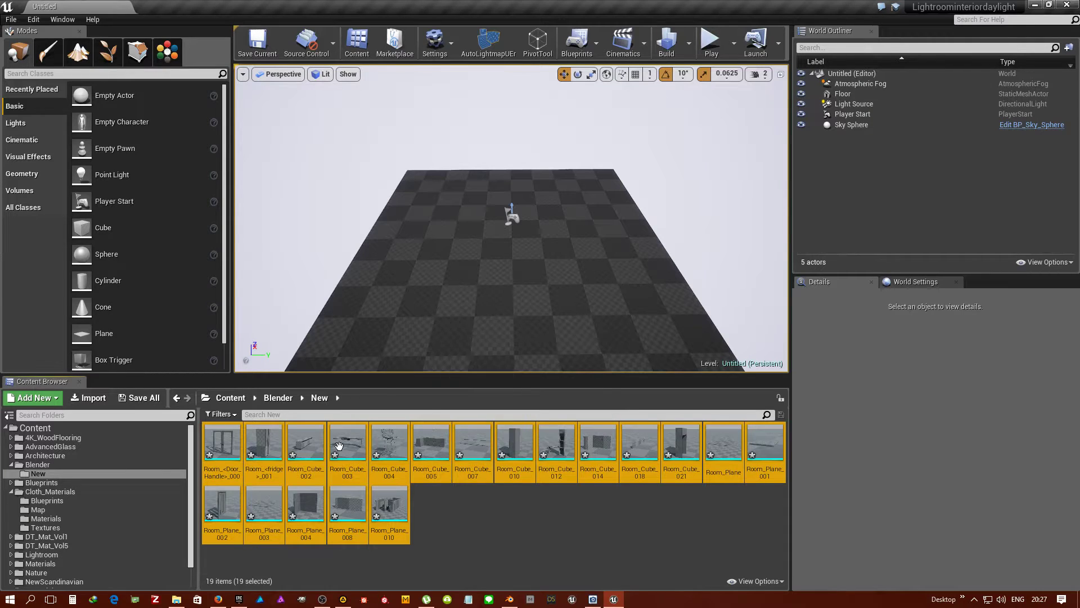
Inspect the Room_<Door_Handle>_000, Room_Cube_003 and Room_Cube_004 mesh details
click(232, 440)
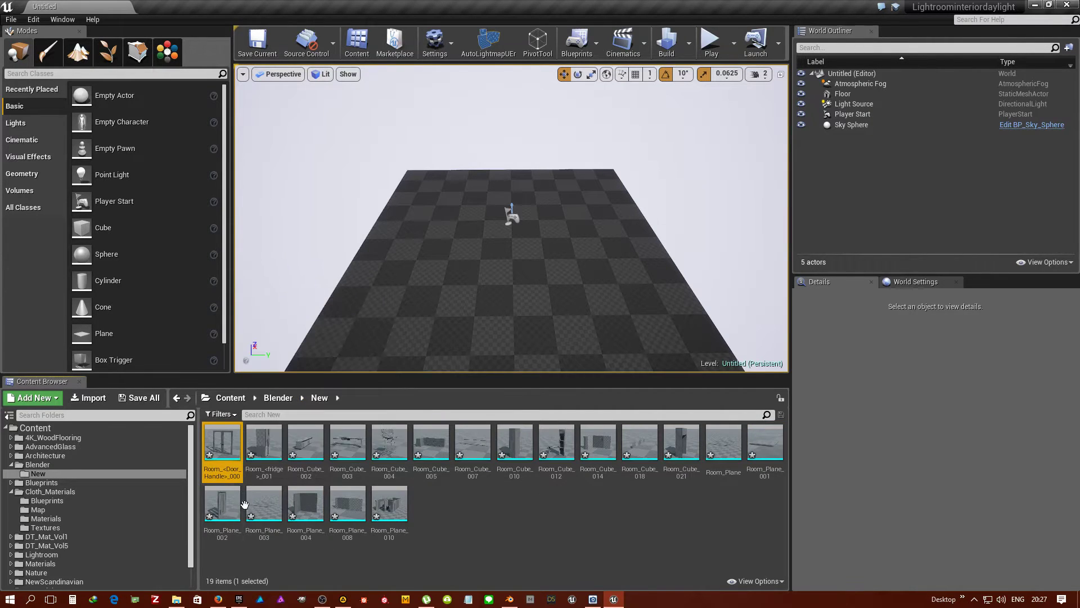
click(225, 563)
click(224, 446)
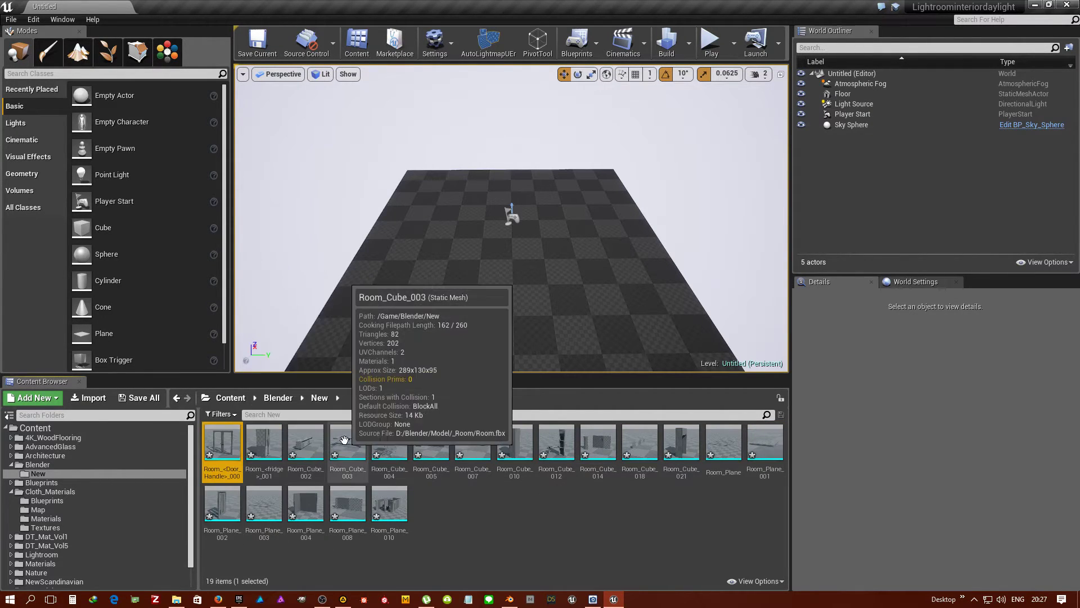
click(308, 444)
click(342, 439)
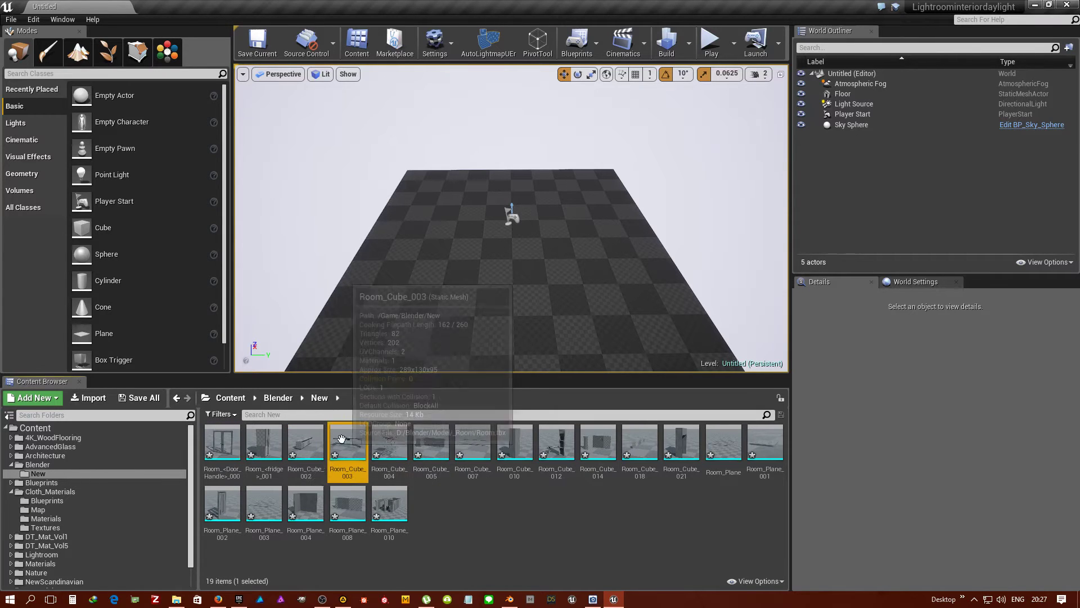
click(396, 445)
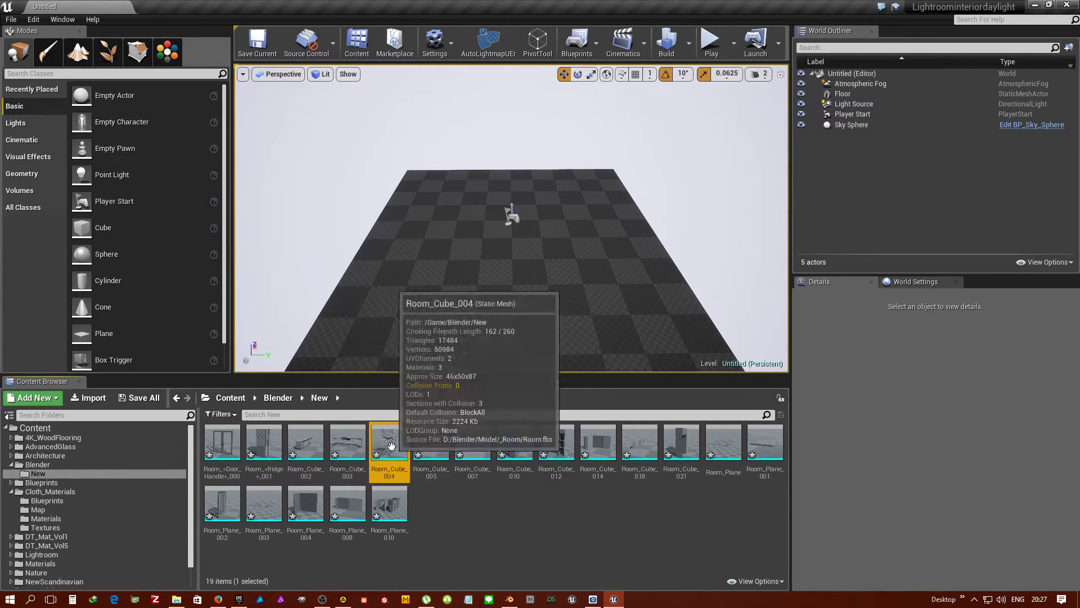
click(223, 444)
click(306, 444)
click(347, 444)
Review Room_Cube_005 through the Room_Plane meshes, then select all 19 room meshes
click(431, 444)
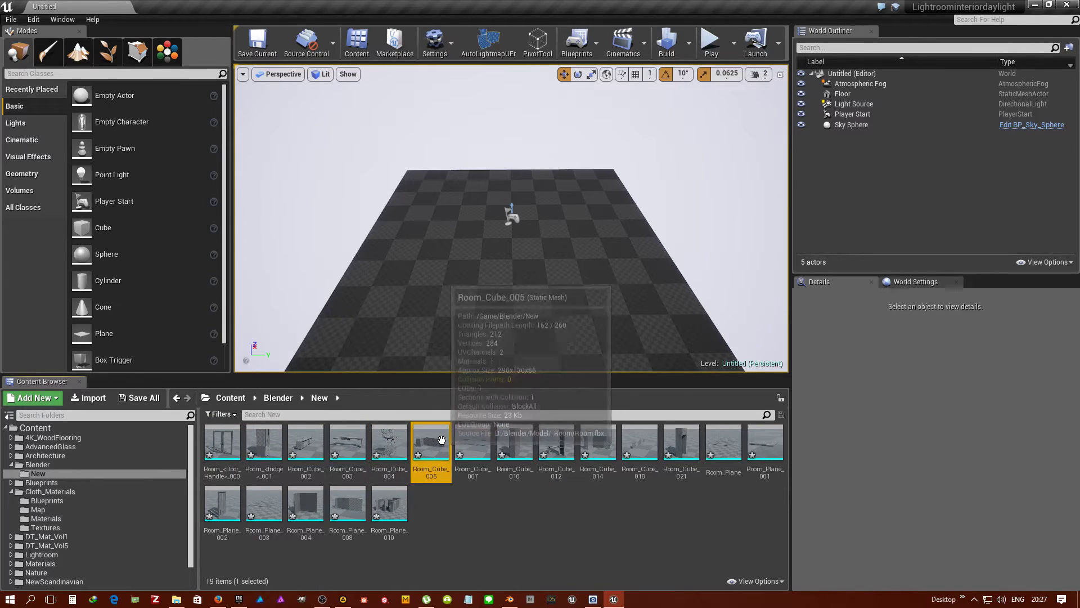
click(514, 445)
click(556, 445)
click(634, 448)
click(671, 446)
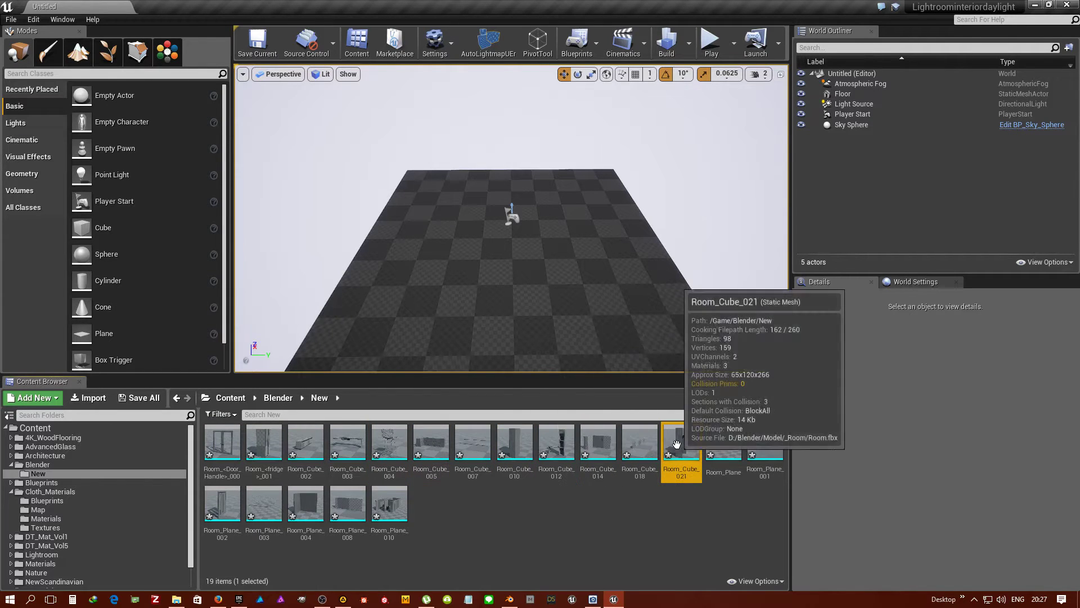
click(222, 450)
click(229, 500)
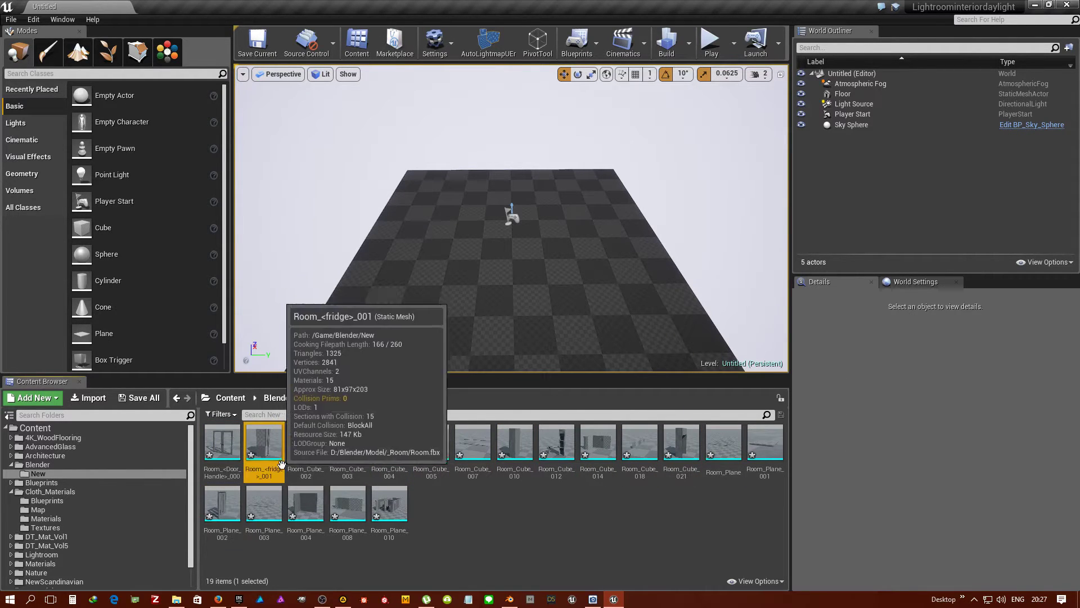
click(305, 503)
click(394, 506)
click(366, 509)
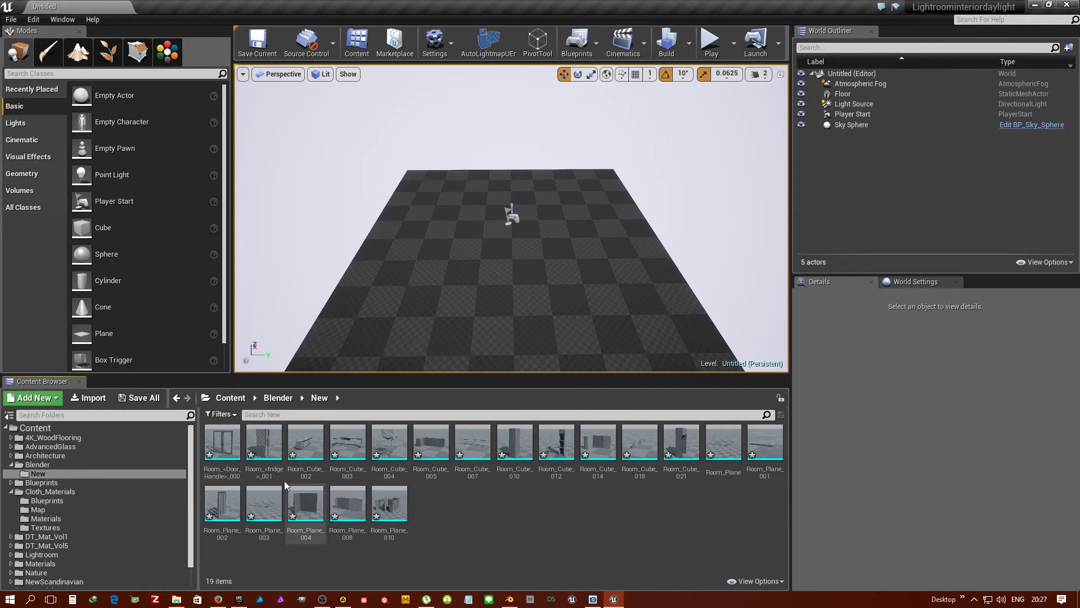
click(222, 447)
shift+click(389, 504)
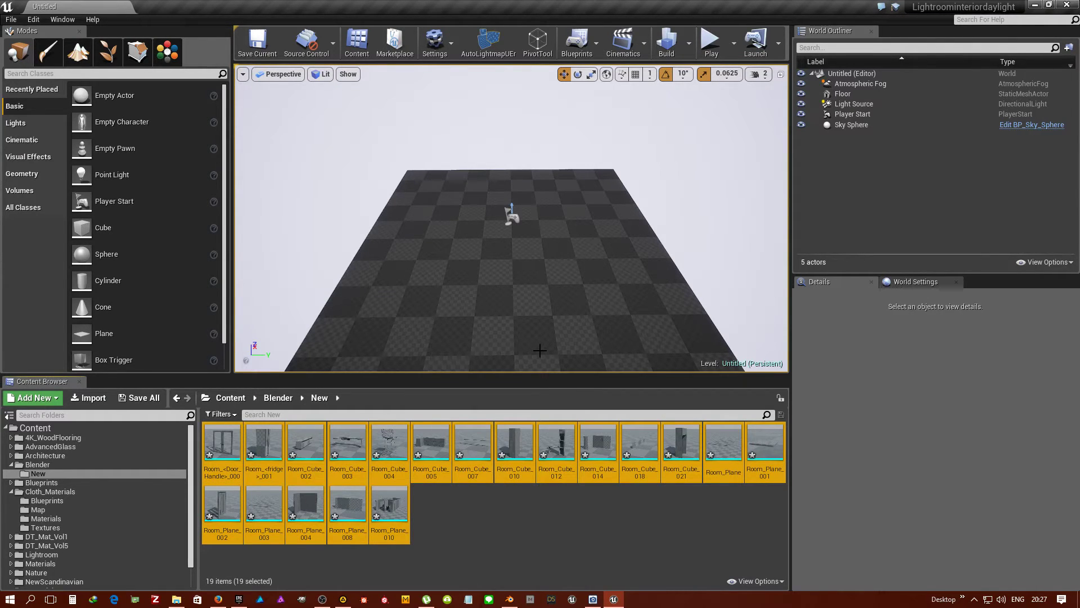
Import Table003.fbx into Blender/New with Combine Meshes enabled
click(89, 397)
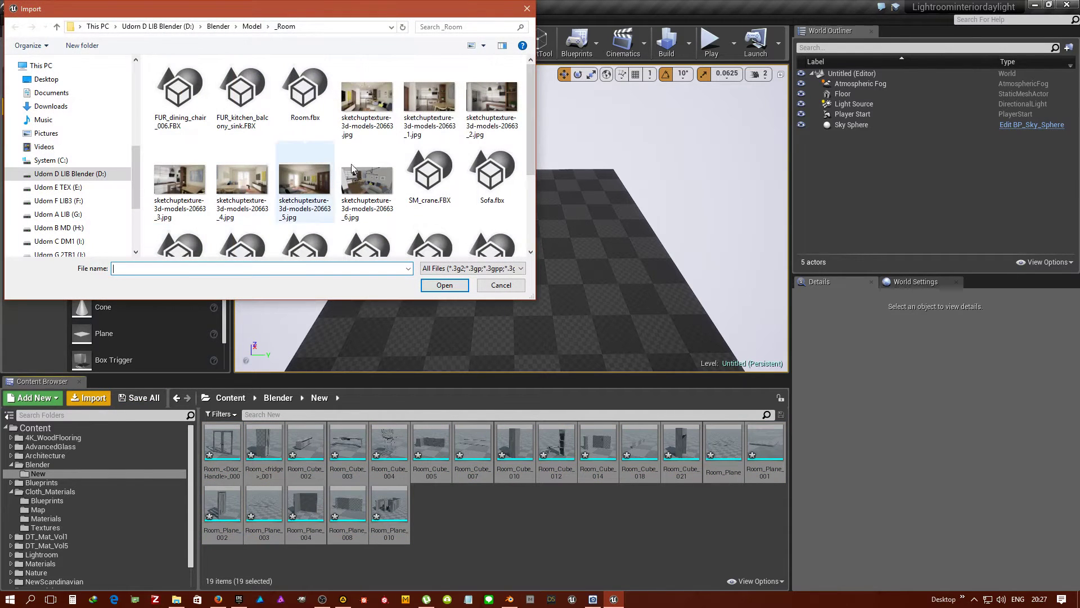
scroll(460, 225, down, 3)
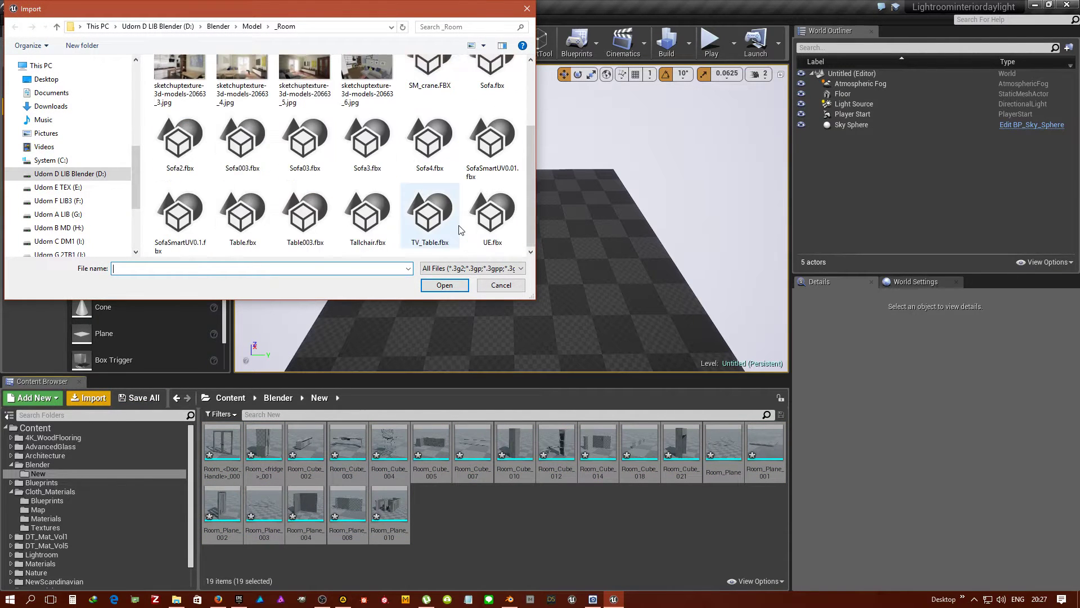
double_click(313, 243)
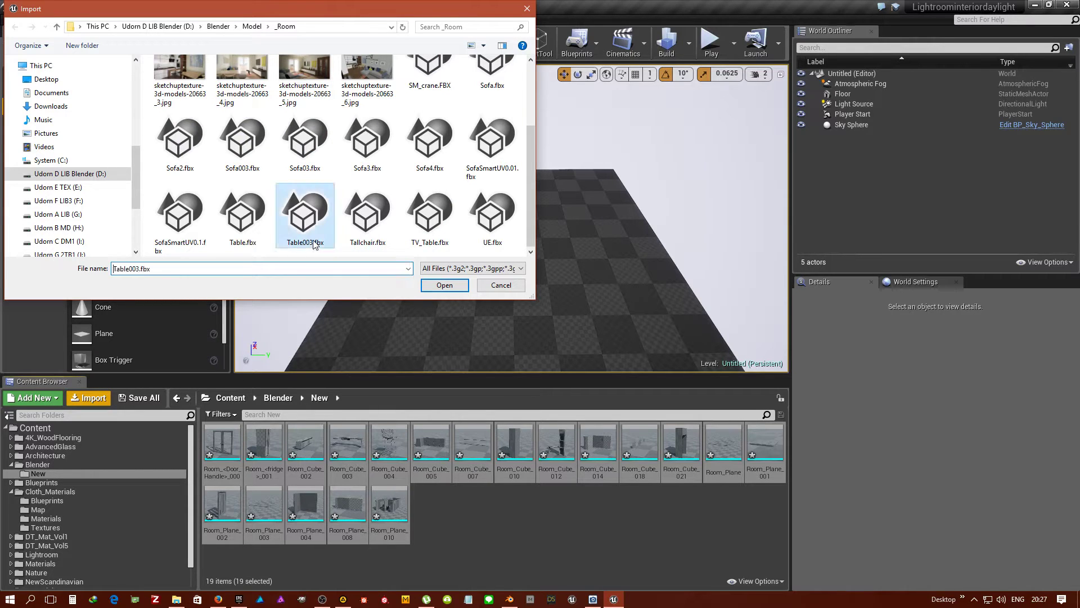
drag(519, 257, 746, 148)
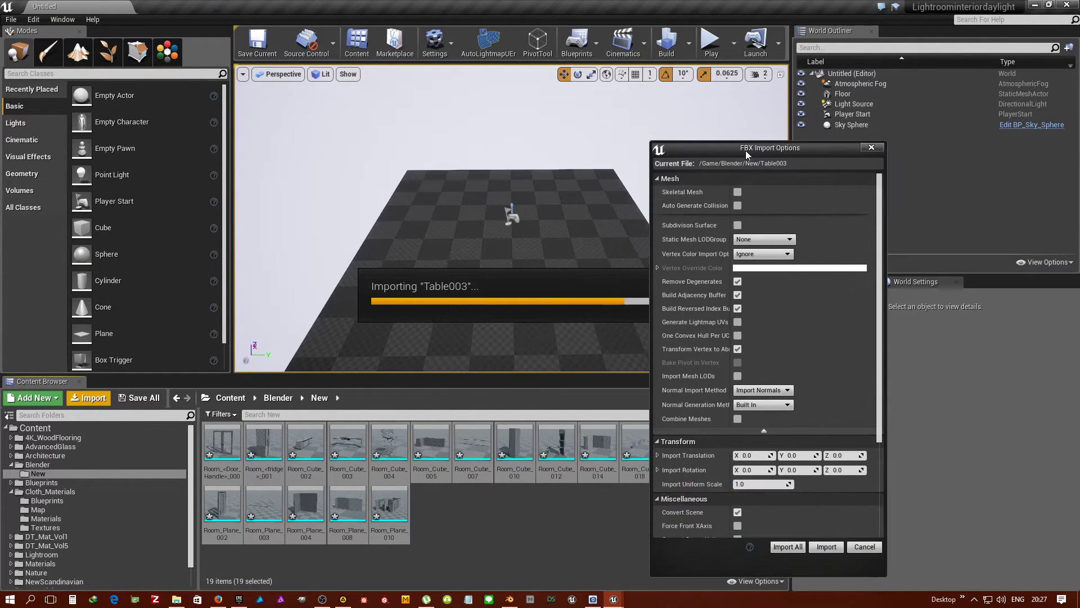
click(737, 420)
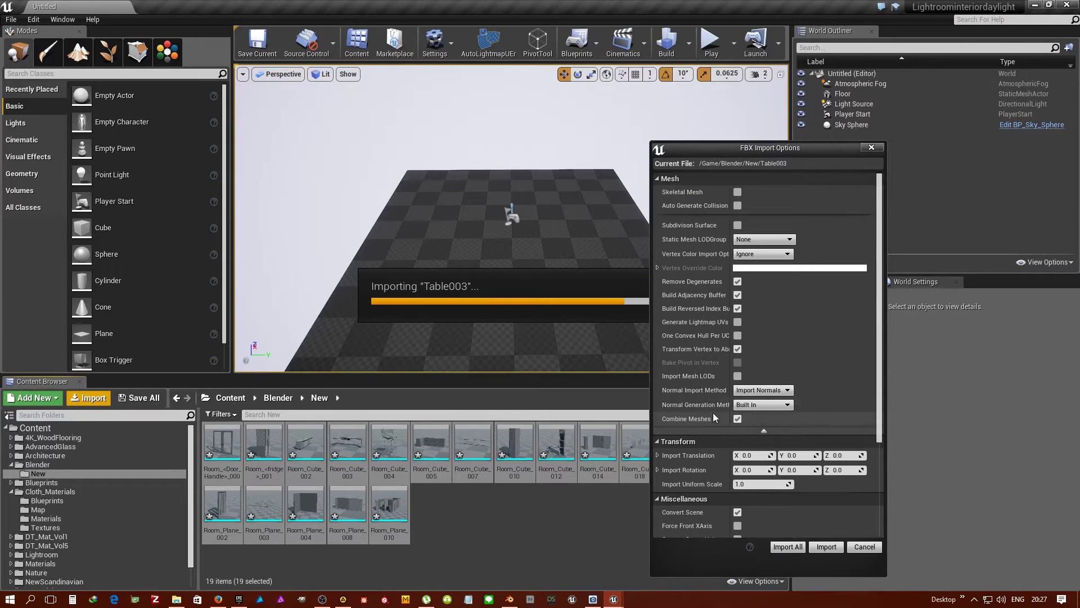
click(737, 419)
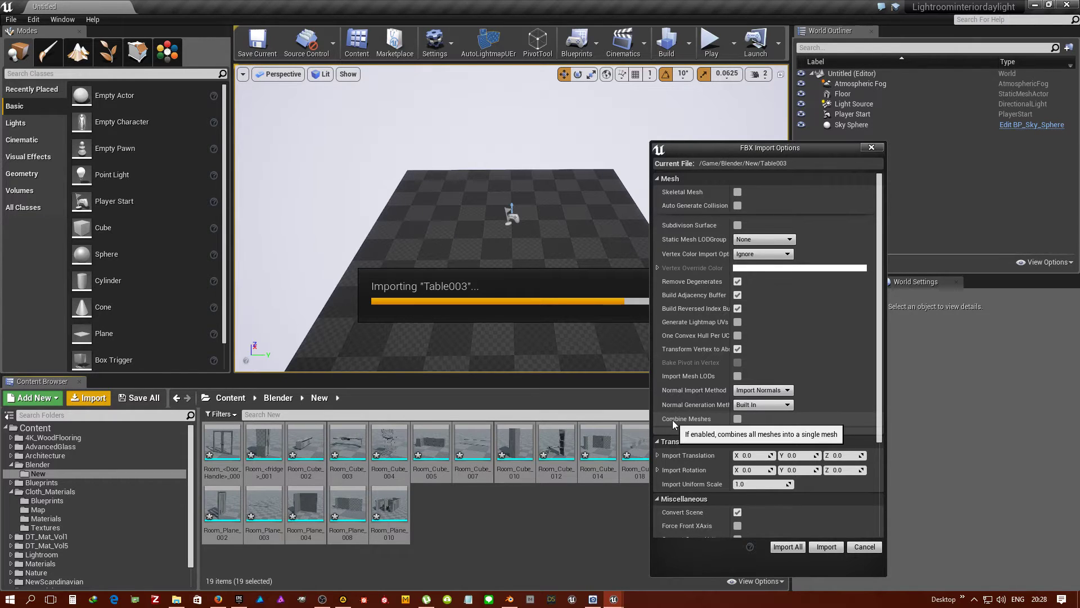
click(736, 420)
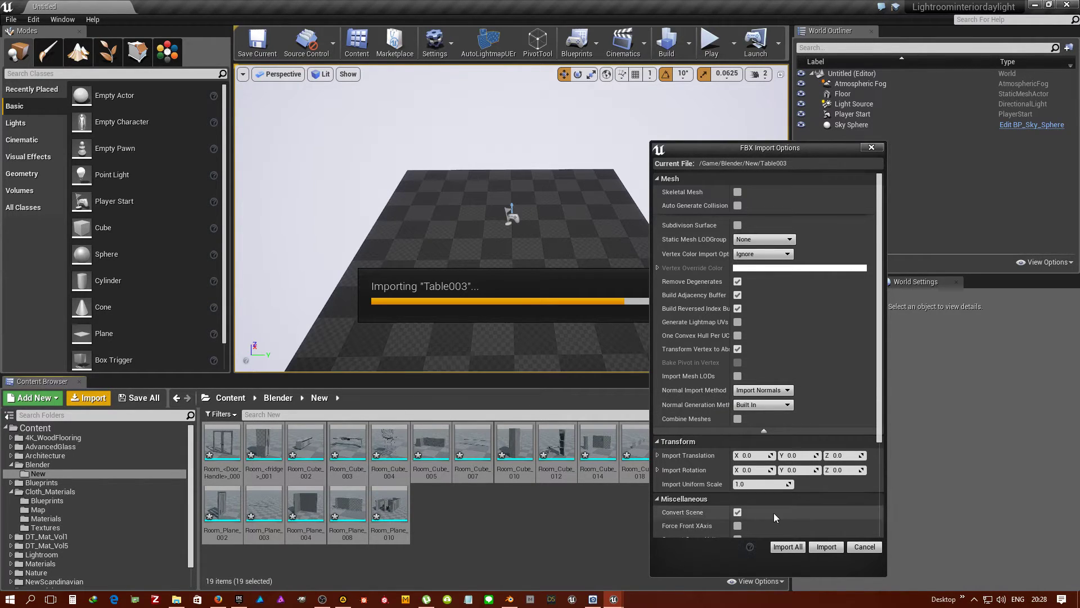
click(877, 548)
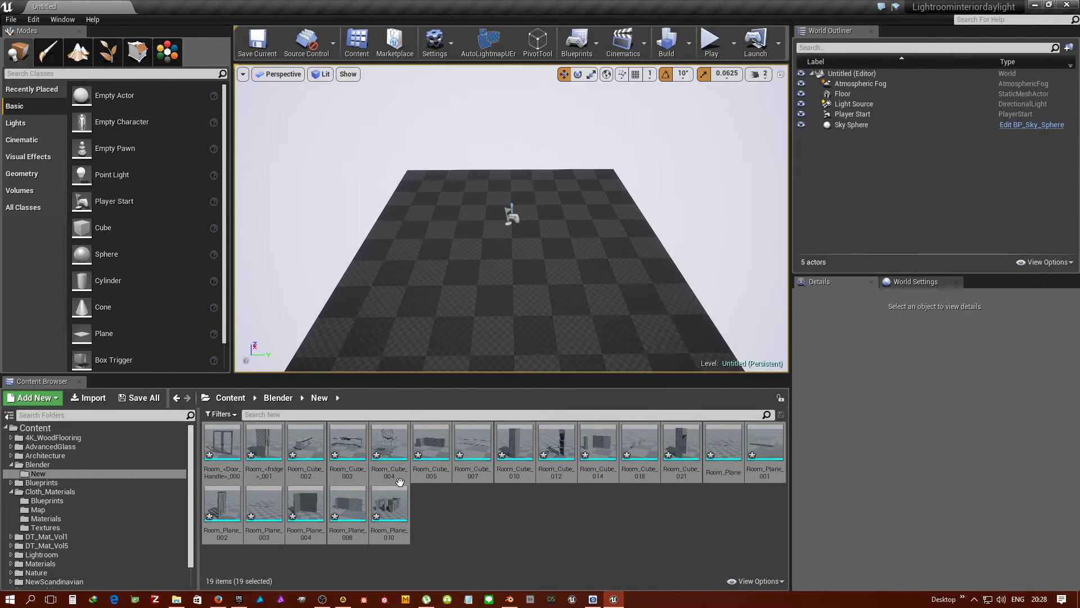
Test-place Room_Plane_010, undo it, and delete the default Floor actor
click(388, 502)
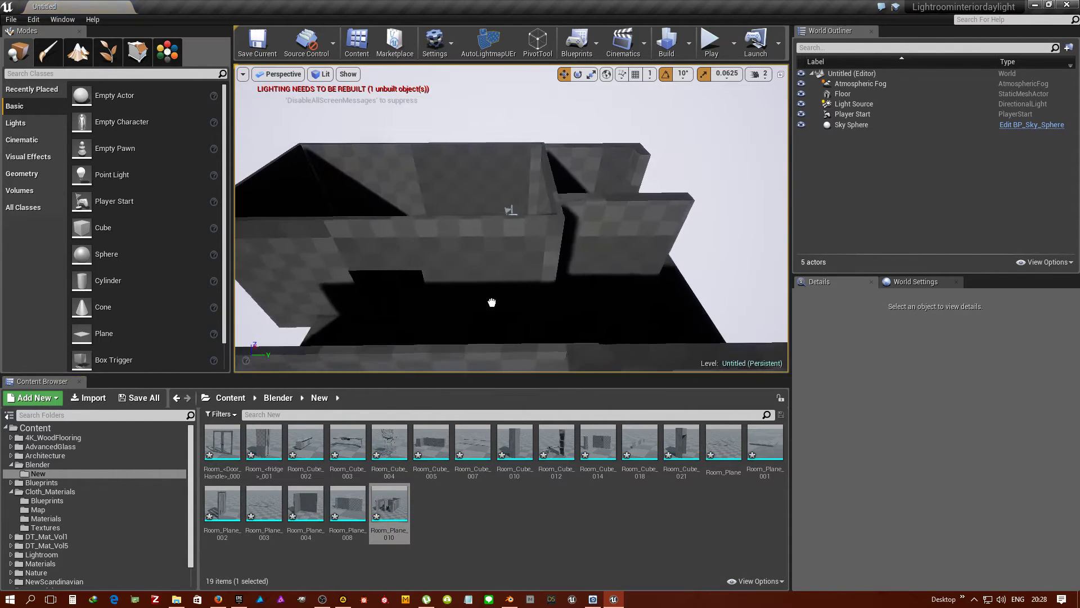
drag(440, 411, 514, 246)
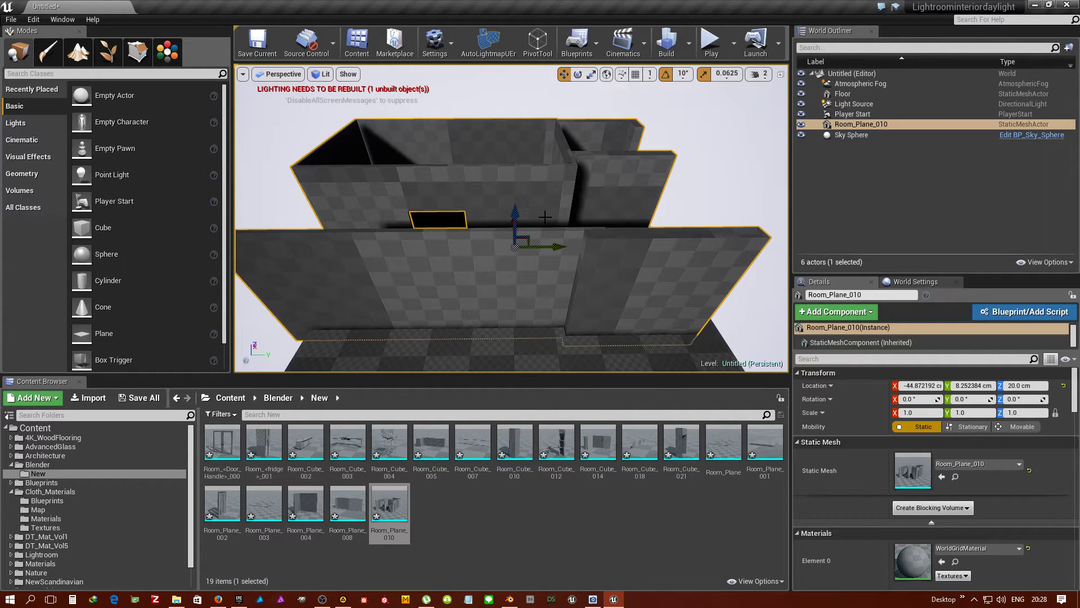
key(ctrl+z)
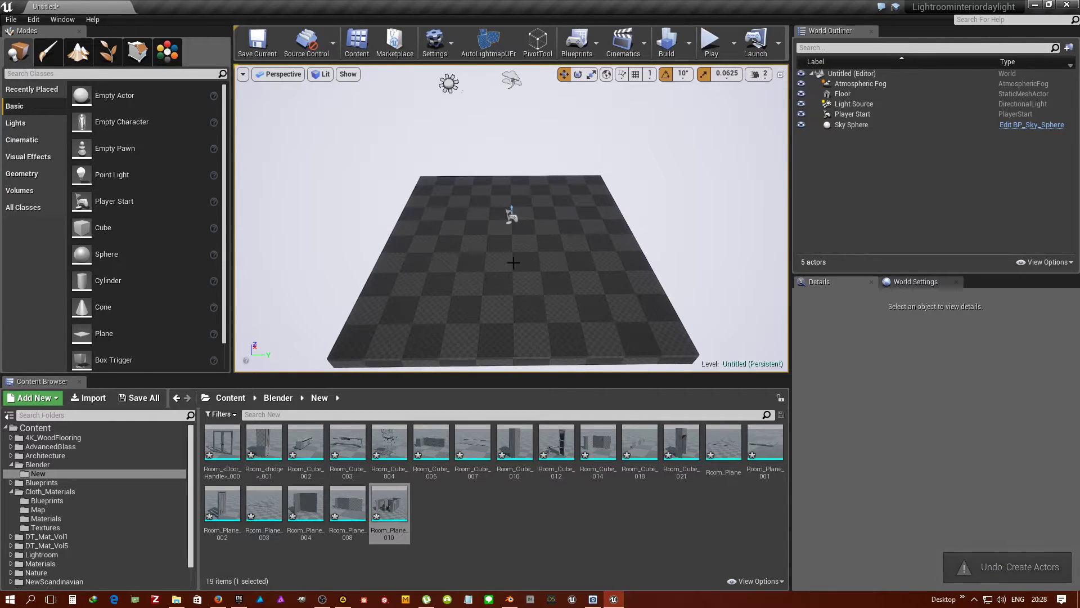
click(512, 274)
key(Delete)
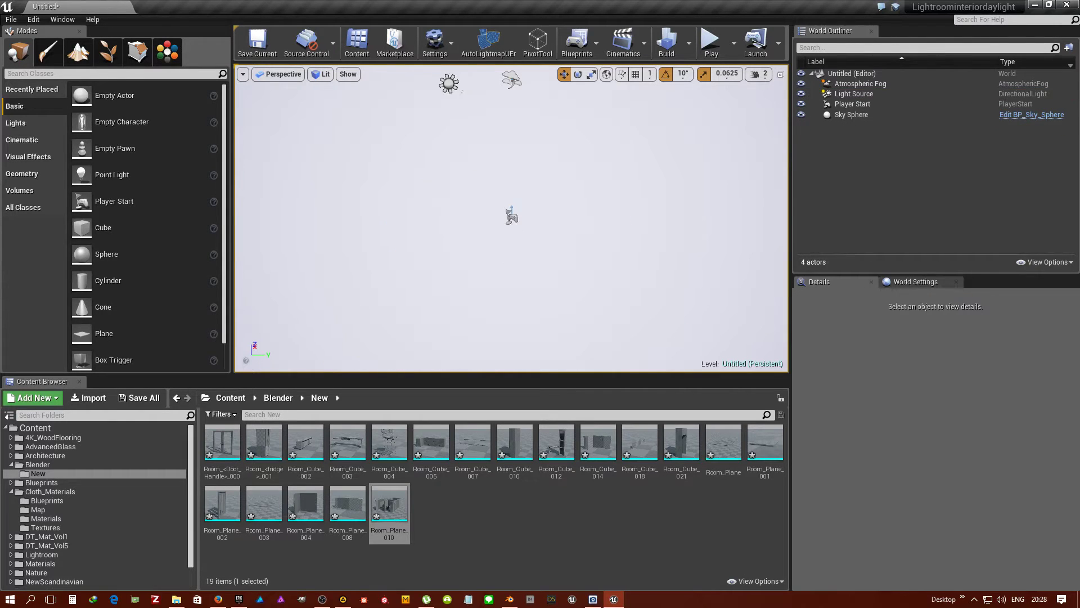
Move the sky sphere and player start sideways out of the way
click(525, 229)
drag(533, 239, 738, 231)
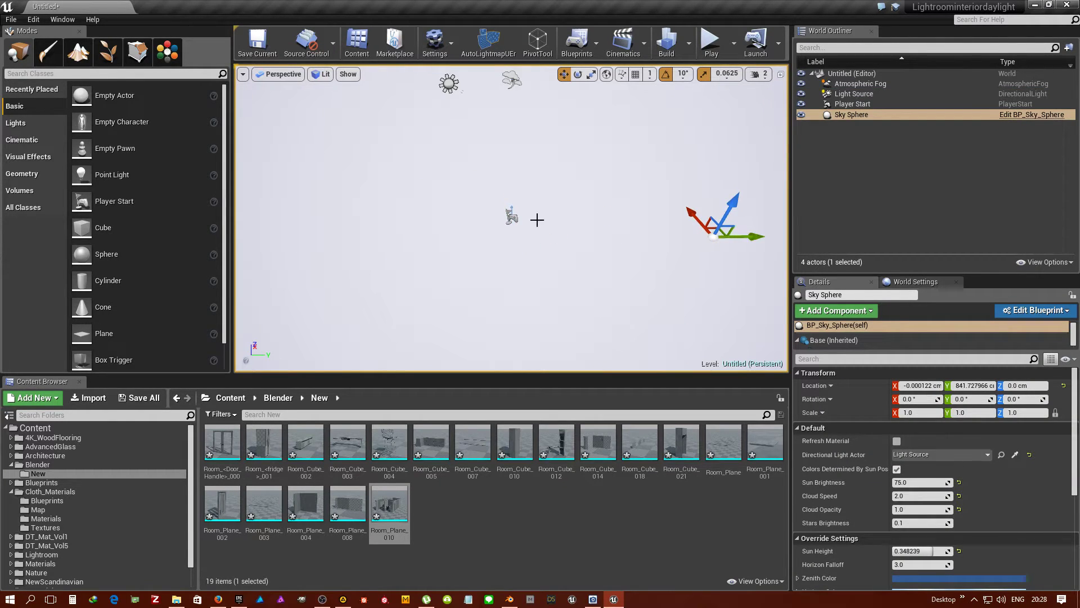
click(512, 219)
drag(512, 219, 721, 222)
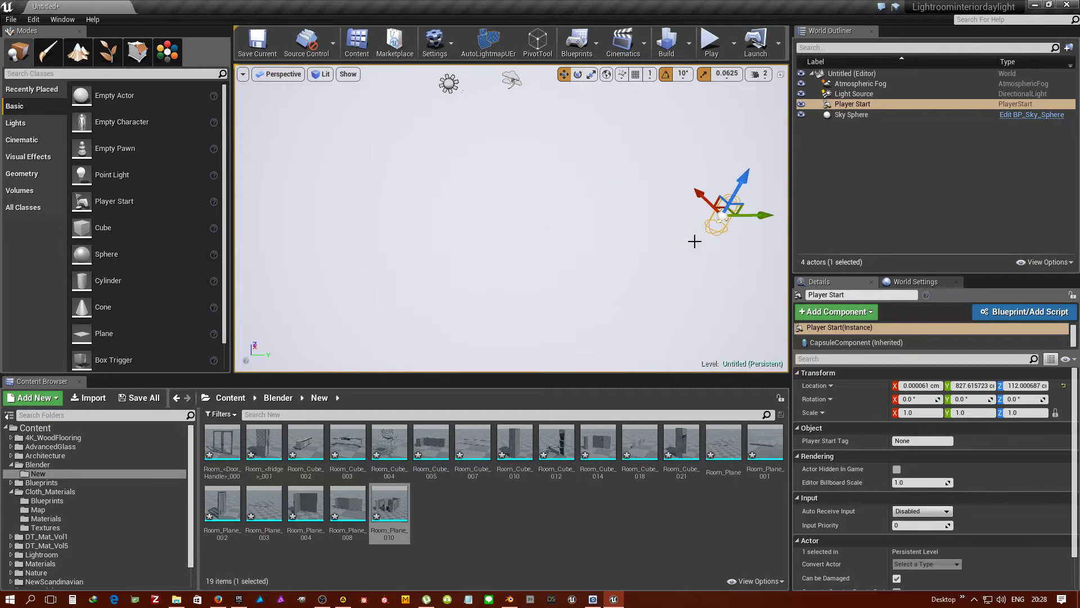
Select all 19 room meshes in the Content Browser and drag them into the level
click(362, 510)
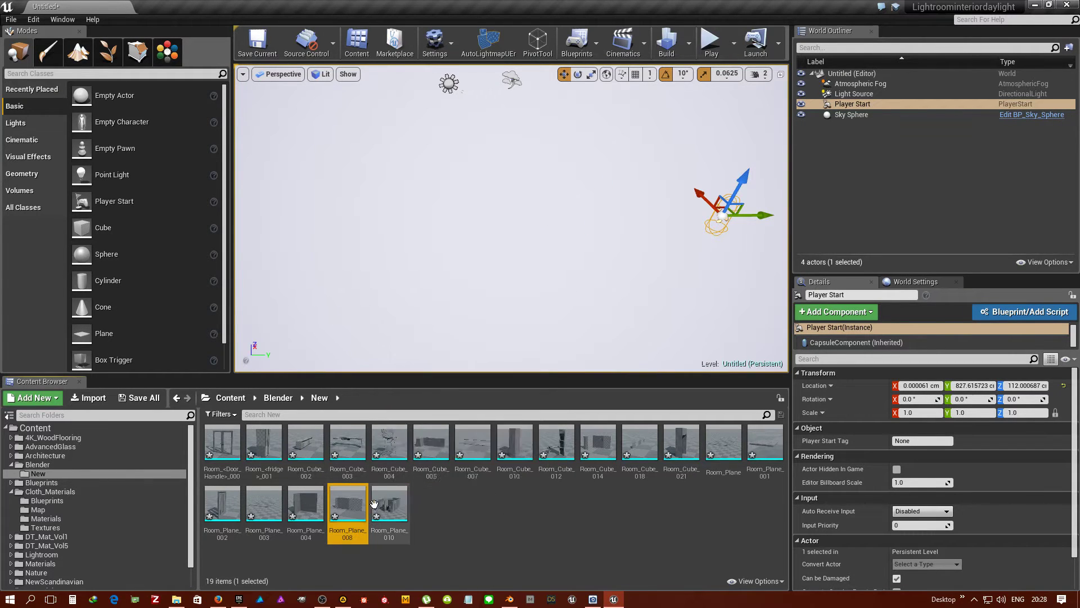
click(306, 503)
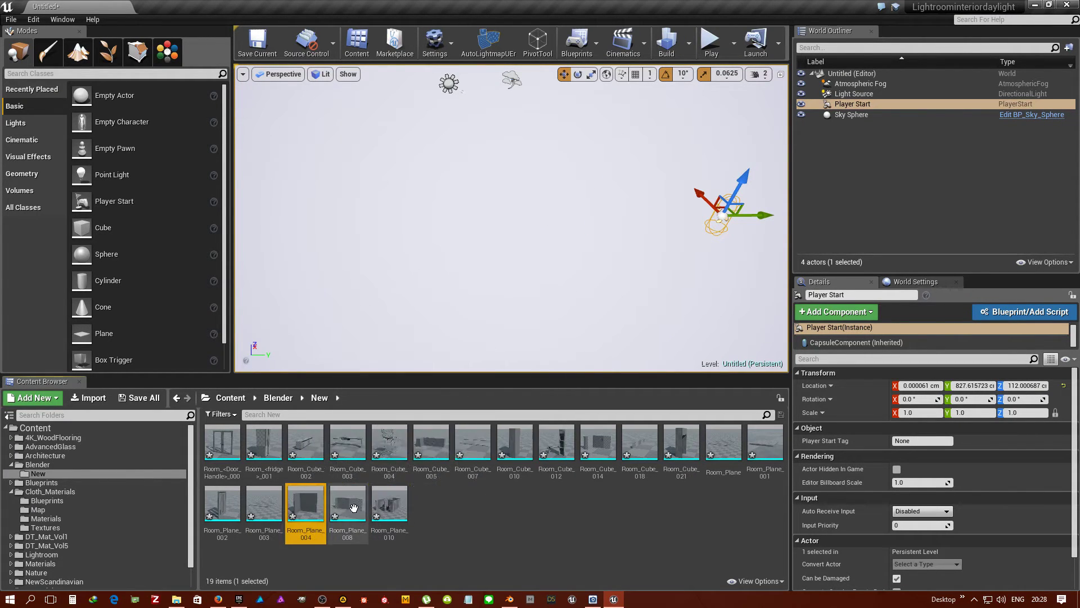
shift+click(398, 509)
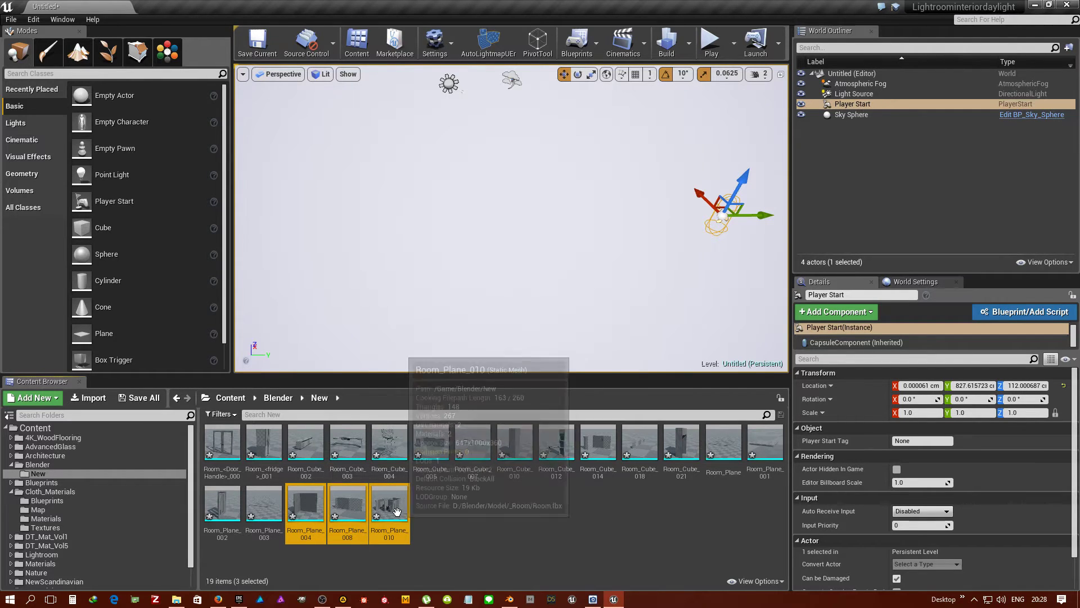
click(398, 509)
shift+click(431, 445)
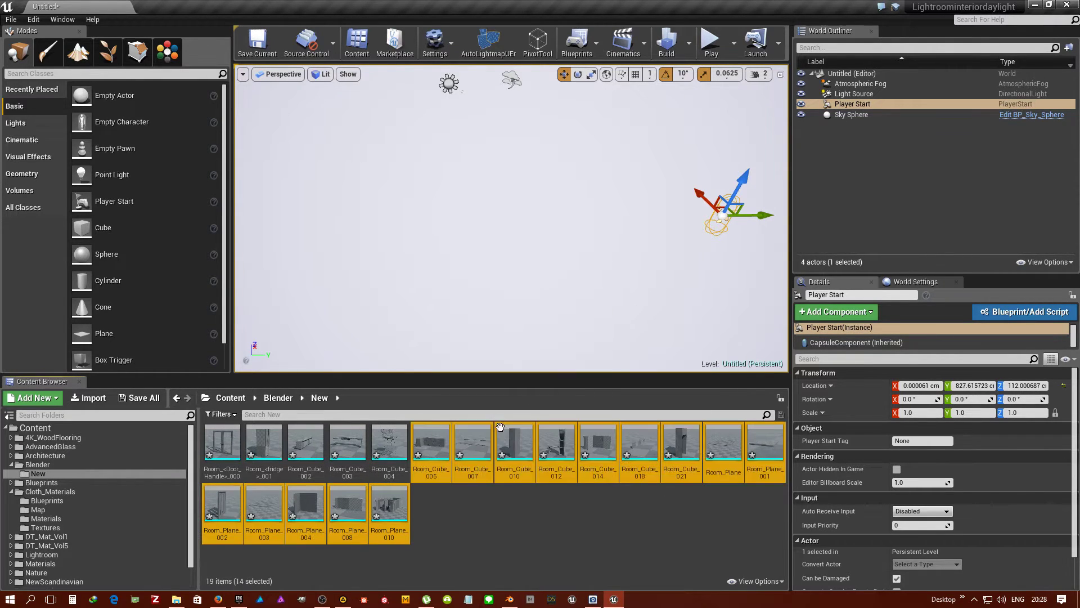
click(449, 440)
ctrl+click(389, 506)
ctrl+click(348, 506)
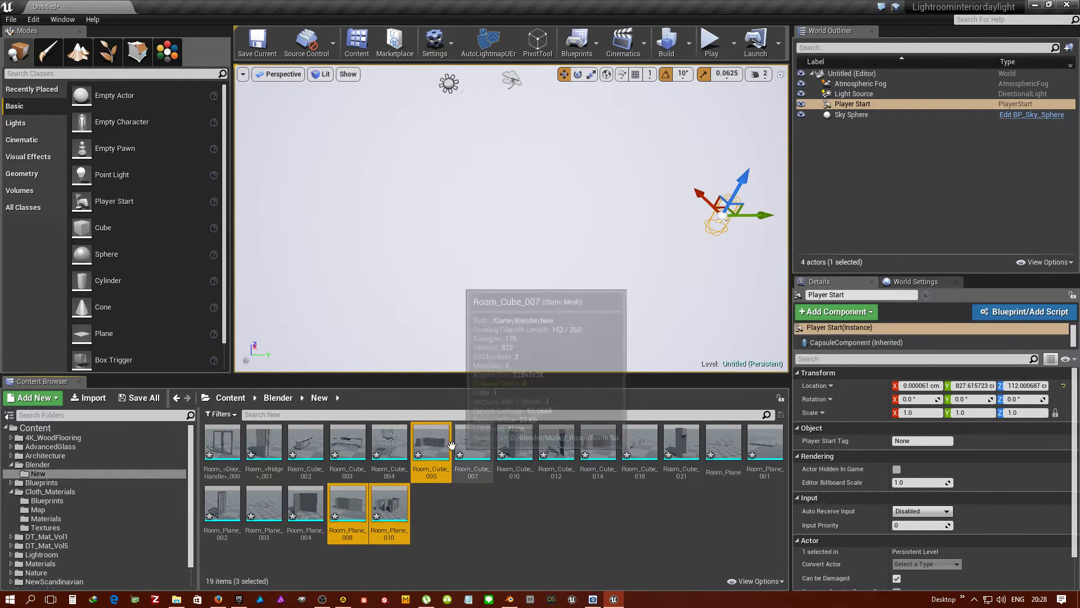
click(231, 443)
shift+click(389, 506)
mouse_move(389, 507)
mouse_down()
mouse_move(454, 269)
mouse_move(473, 251)
mouse_up()
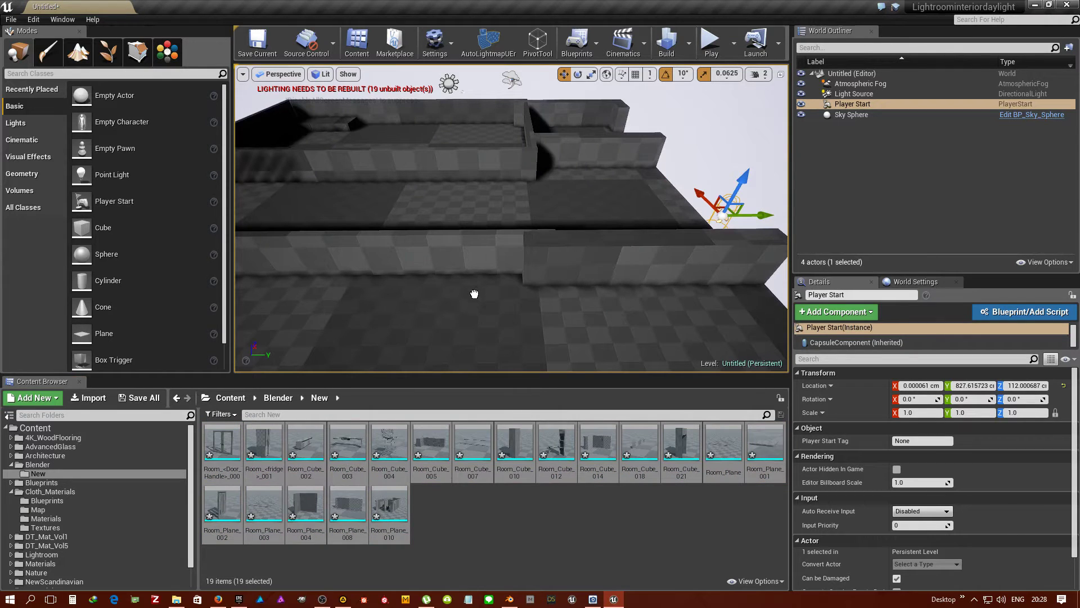
Drop the 19 room meshes into the viewport, frame them with F, and orbit the room
drag(474, 294, 459, 313)
key(f)
mouse_move(476, 300)
right_down()
mouse_move(388, 307)
mouse_move(439, 304)
right_up()
Add a Sky Light from the Lights list and fly the view inside the room
click(35, 125)
drag(110, 174, 686, 279)
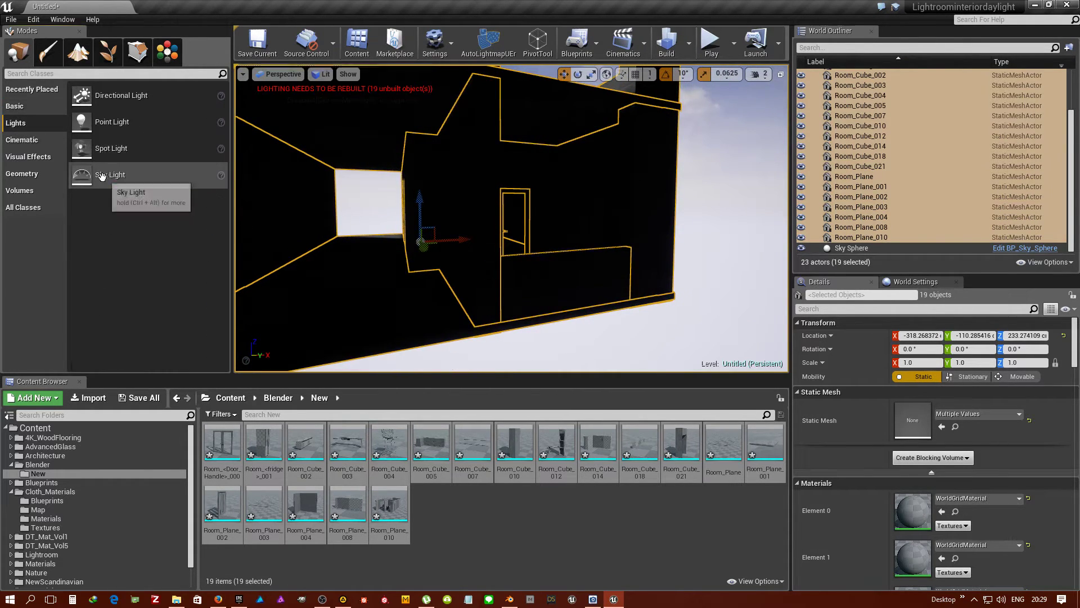
right_drag(687, 279, 686, 278)
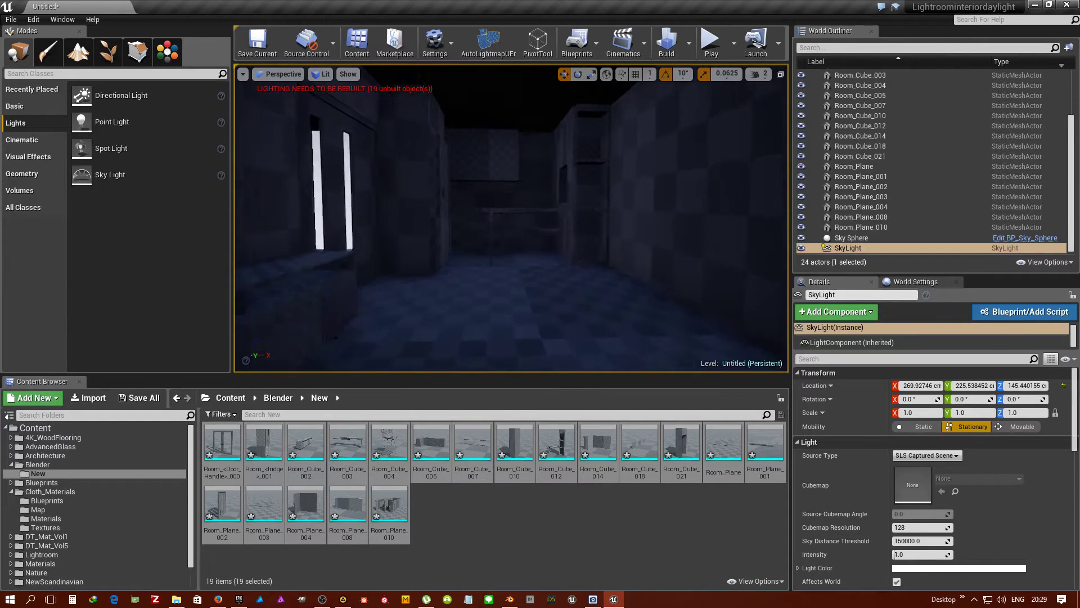
Select the fridge after checking Room_Cube_018, _002 and _021, undoing a test move
click(486, 281)
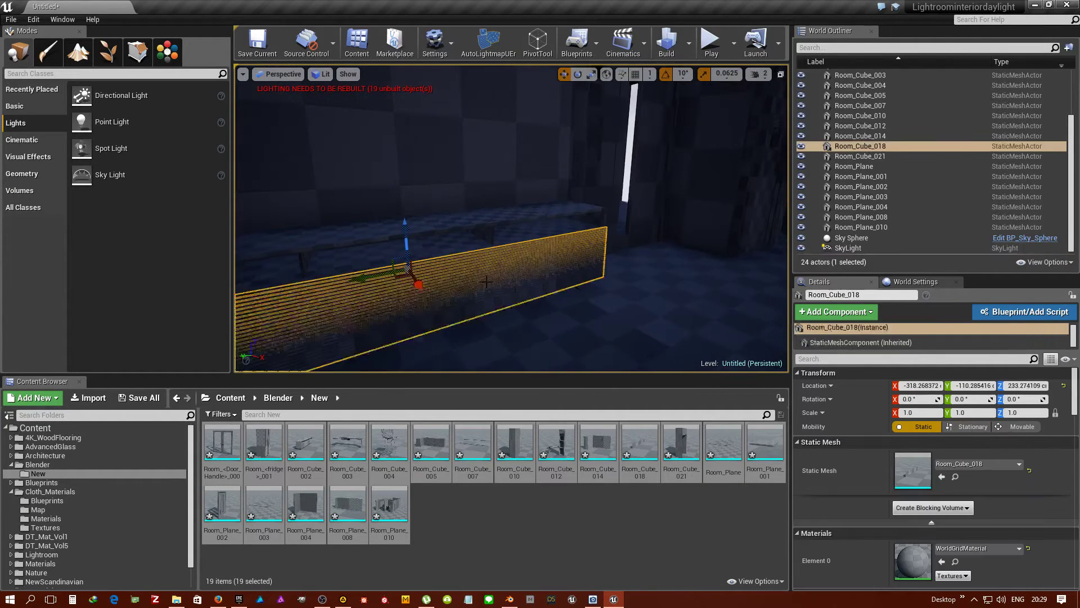
click(426, 260)
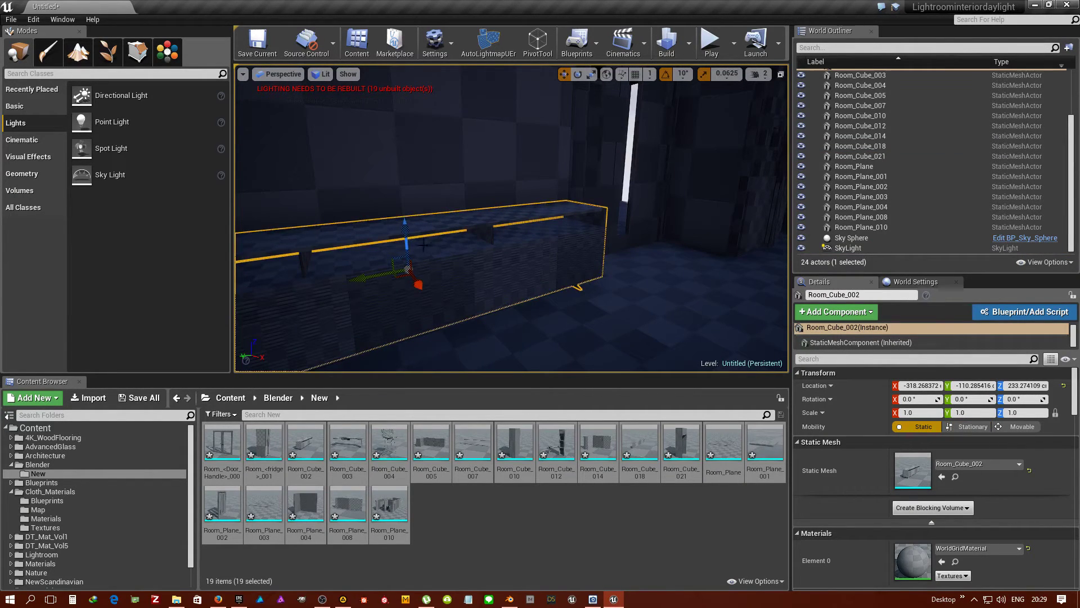
click(687, 198)
right_drag(688, 198, 687, 198)
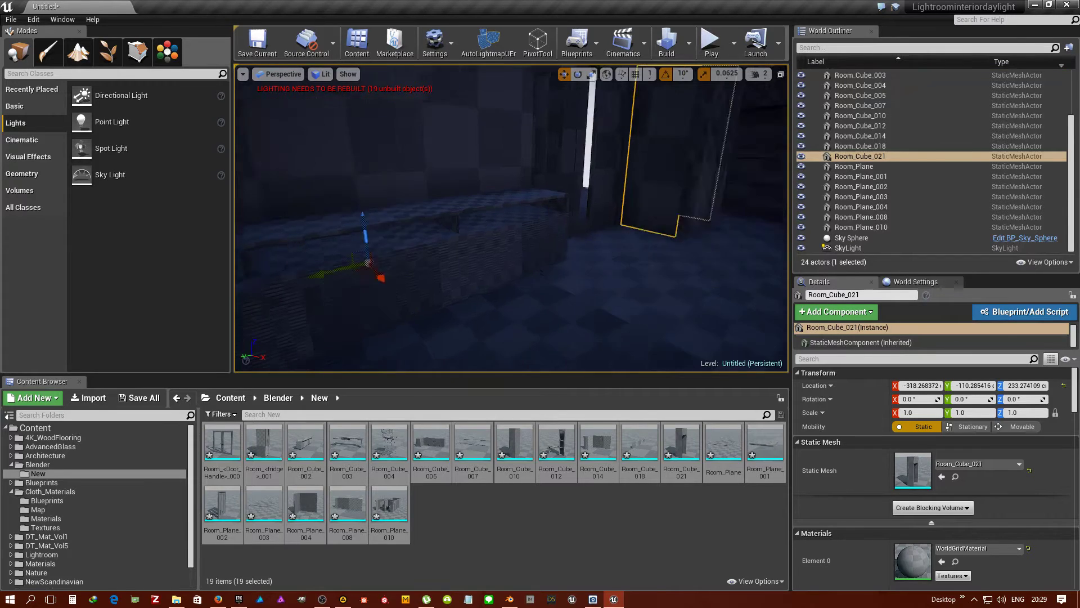
right_drag(566, 233, 567, 233)
click(567, 233)
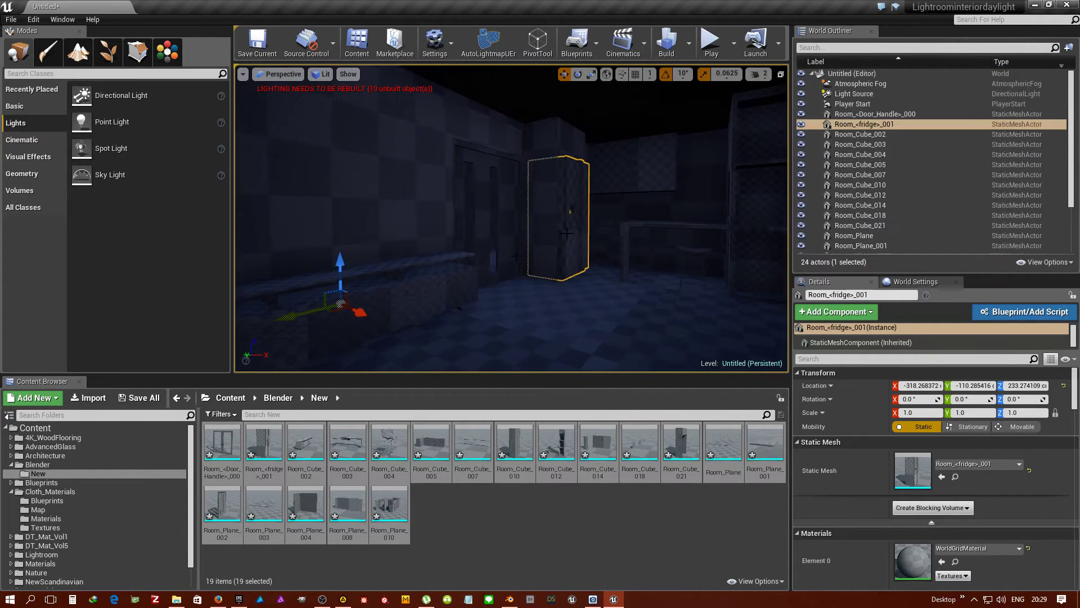
drag(353, 313, 396, 323)
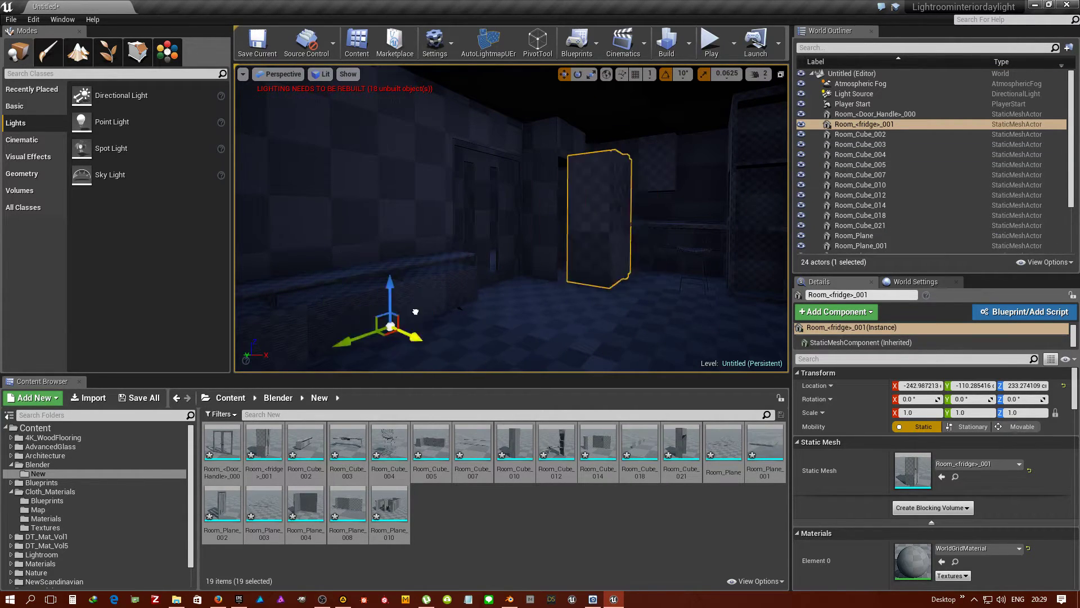
key(ctrl+z)
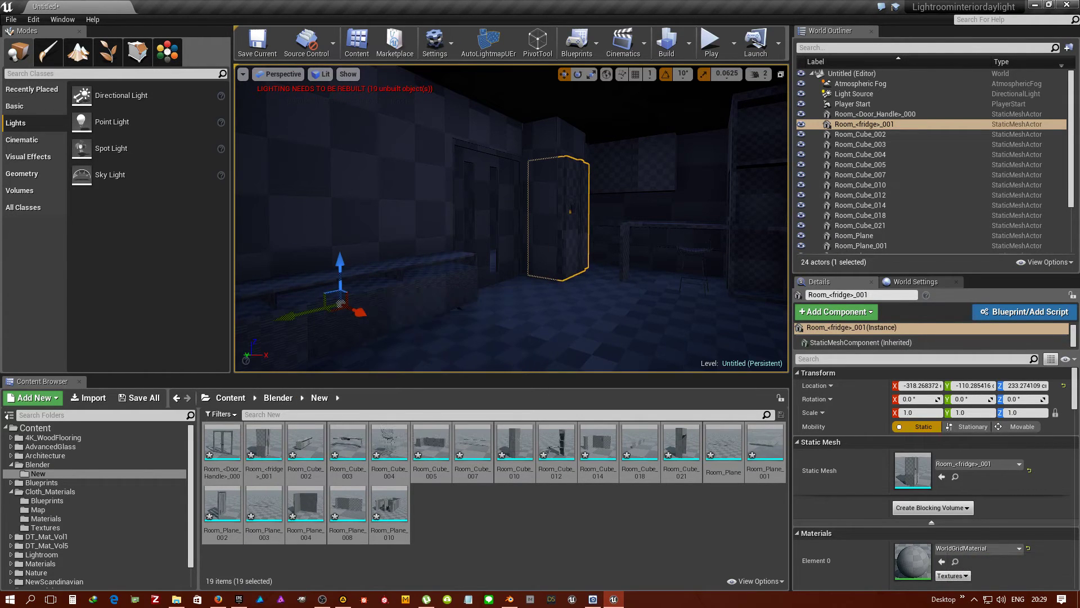
right_drag(539, 260, 539, 242)
Delete the fridge and then the stool (Room_Cube_004)
key(Delete)
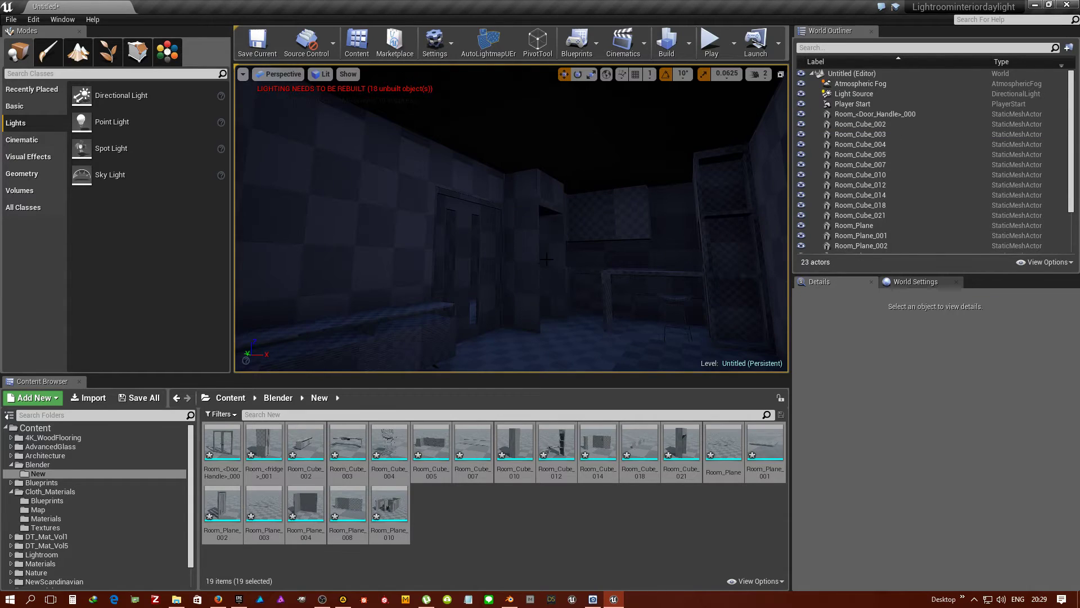
right_drag(549, 271, 528, 265)
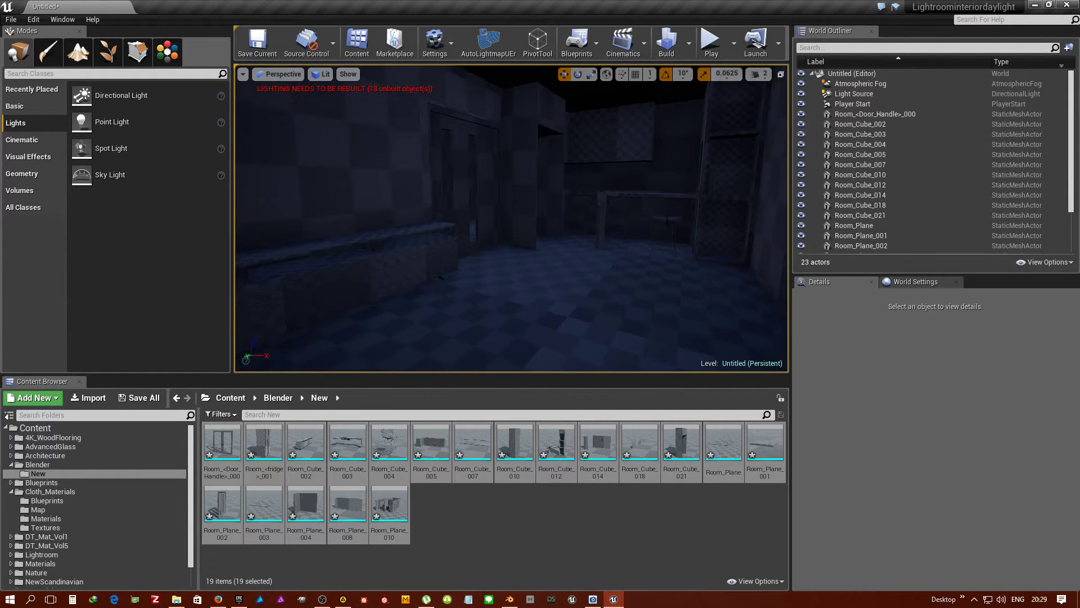
click(630, 205)
click(662, 221)
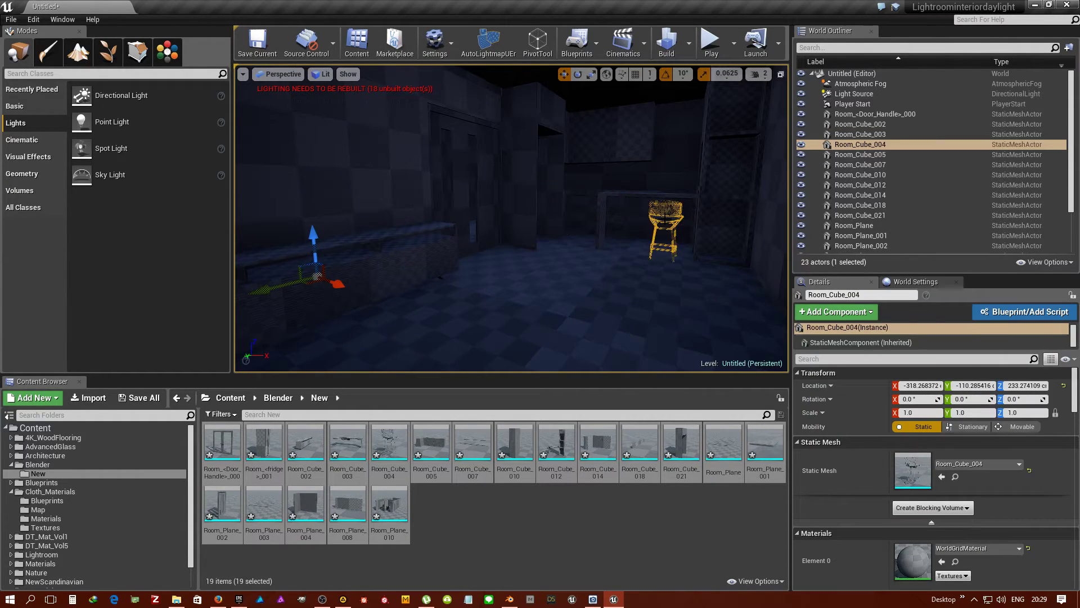
key(Delete)
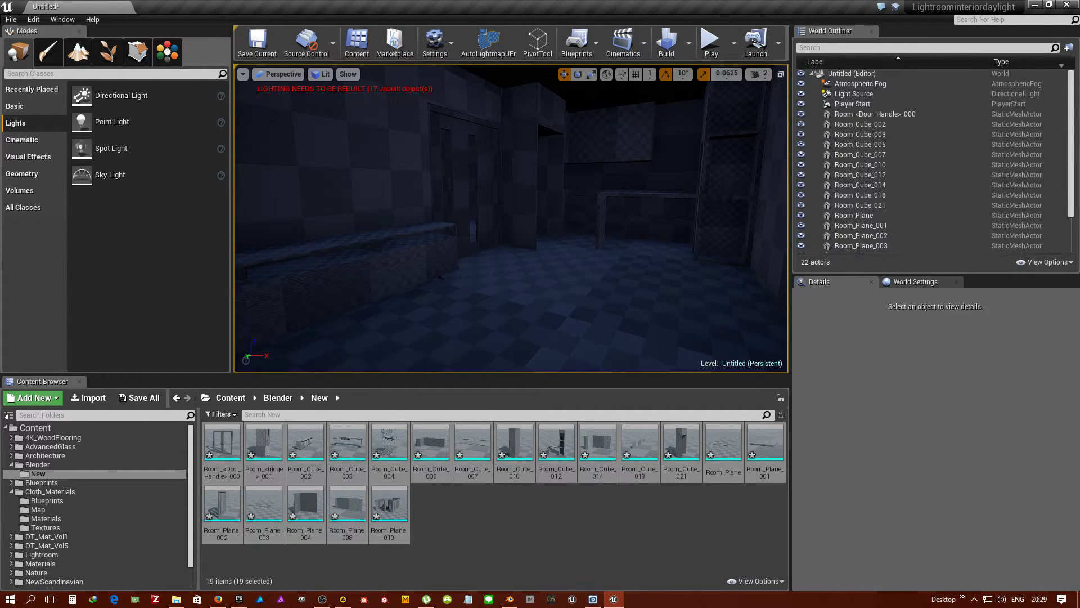
Delete the two bench pieces, Room_Cube_002 and Room_Cube_018, together
click(349, 259)
ctrl+click(366, 225)
key(Delete)
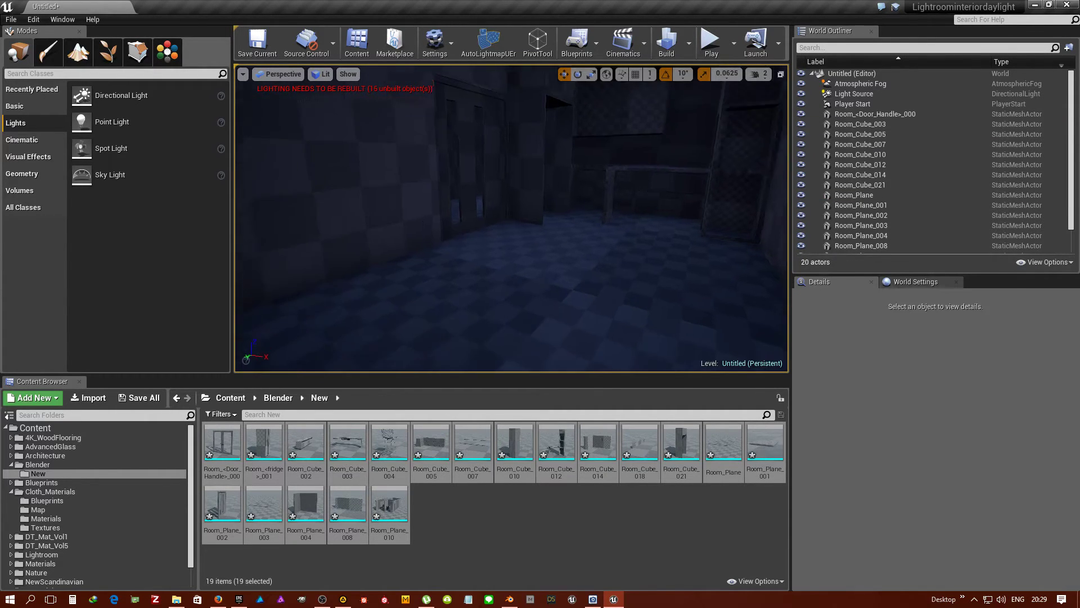
right_drag(511, 220, 511, 169)
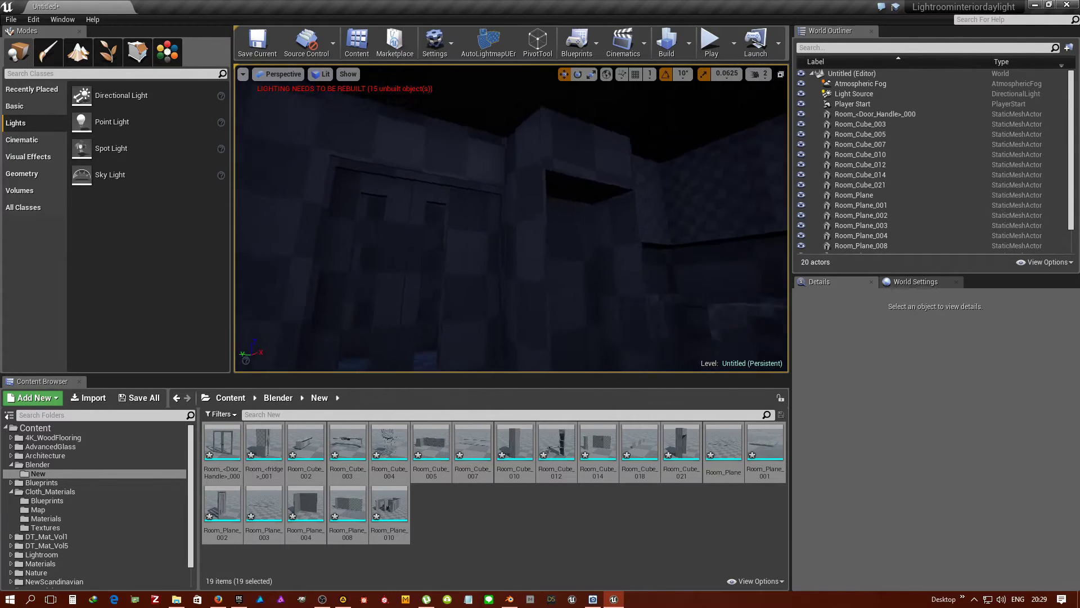
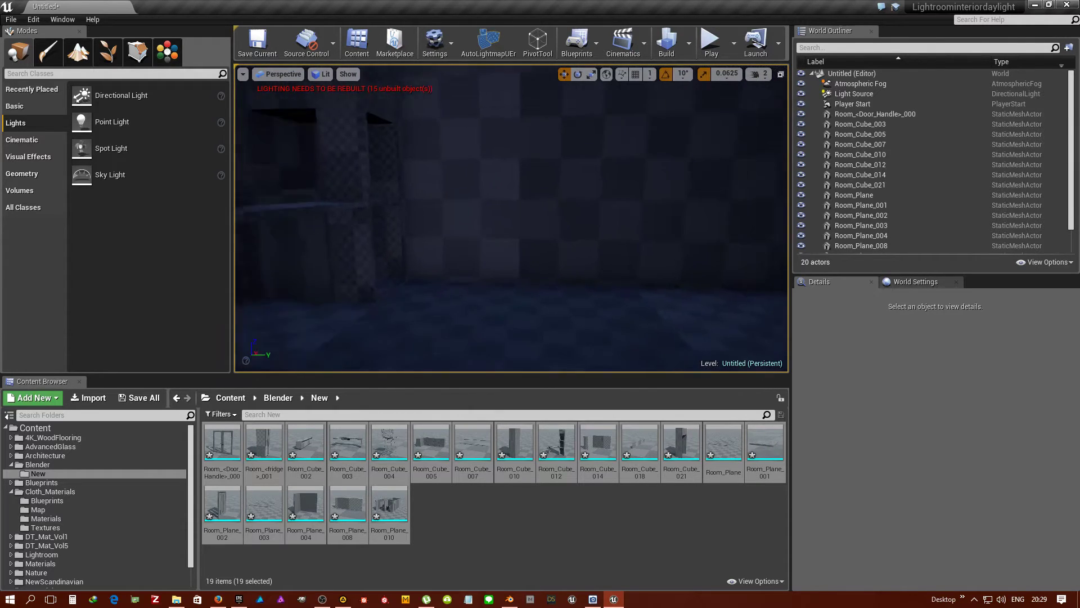
Mute Firefox's audio in the Windows volume mixer
right_drag(673, 328, 672, 328)
right_click(1001, 599)
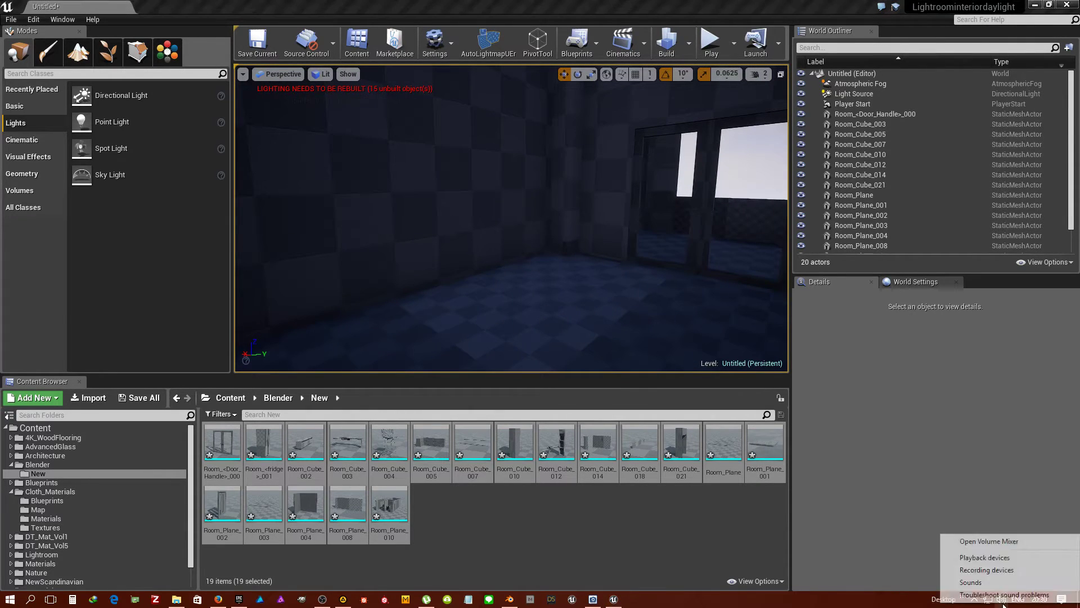
click(1019, 537)
click(1041, 556)
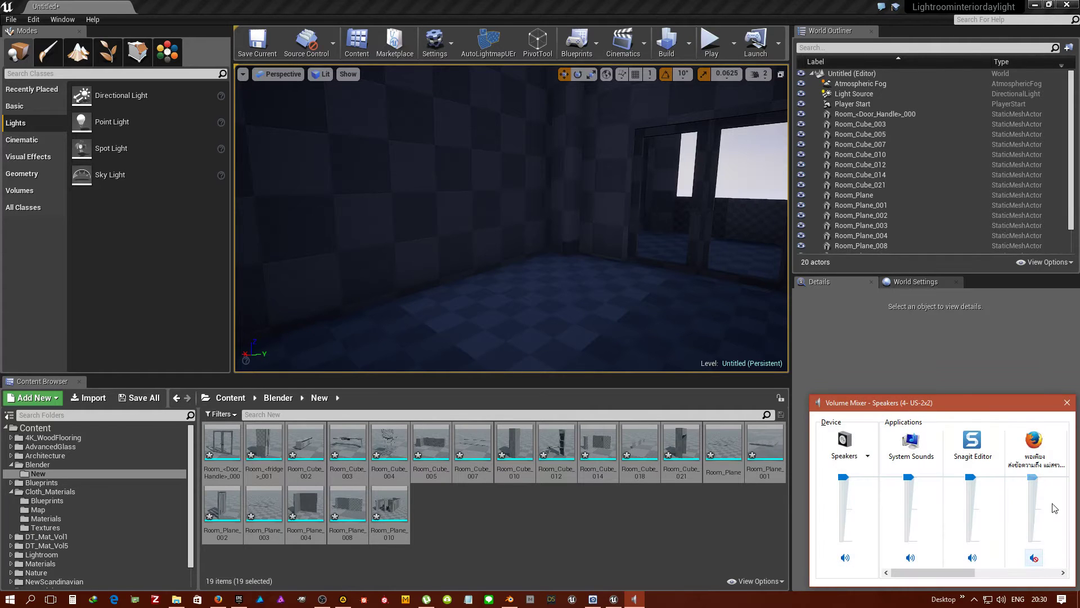
click(1067, 402)
Delete the door mesh Room_Plane_002 and the double door Room_<Door_Handle>_000
right_drag(511, 219, 511, 219)
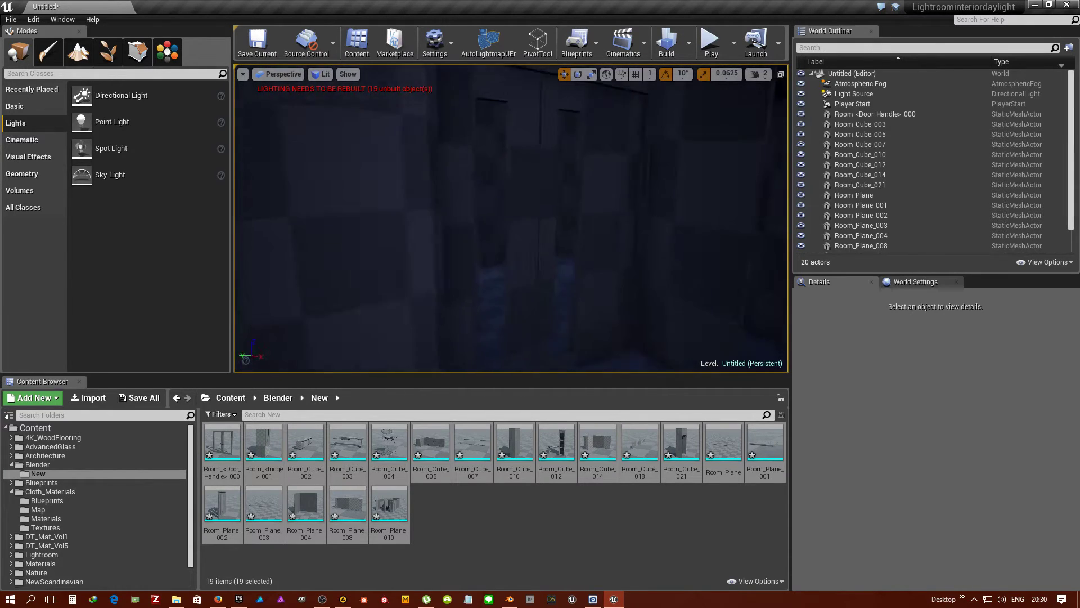
click(498, 293)
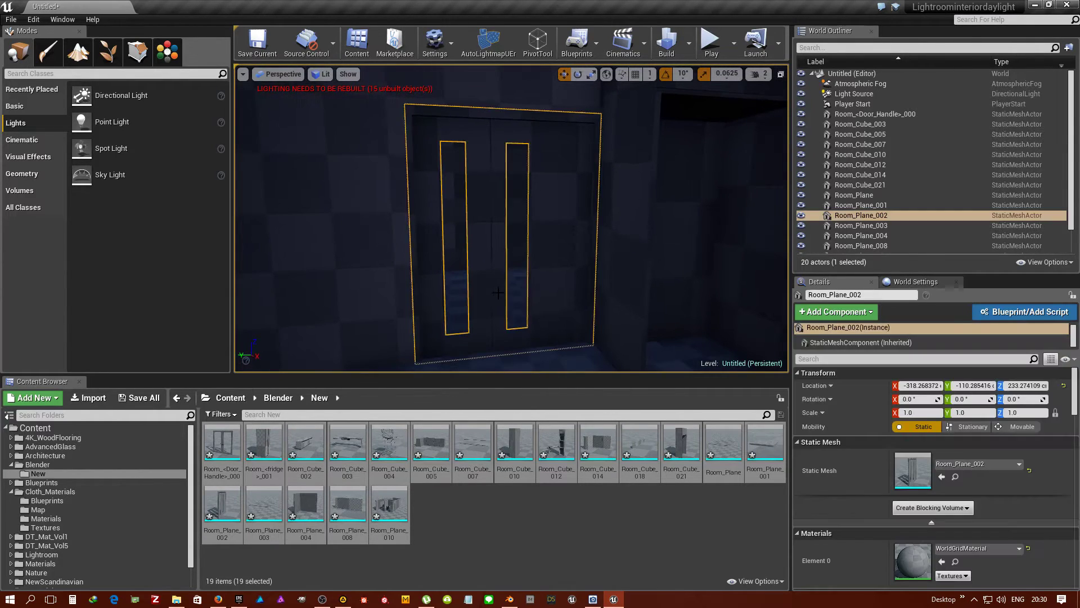
key(Delete)
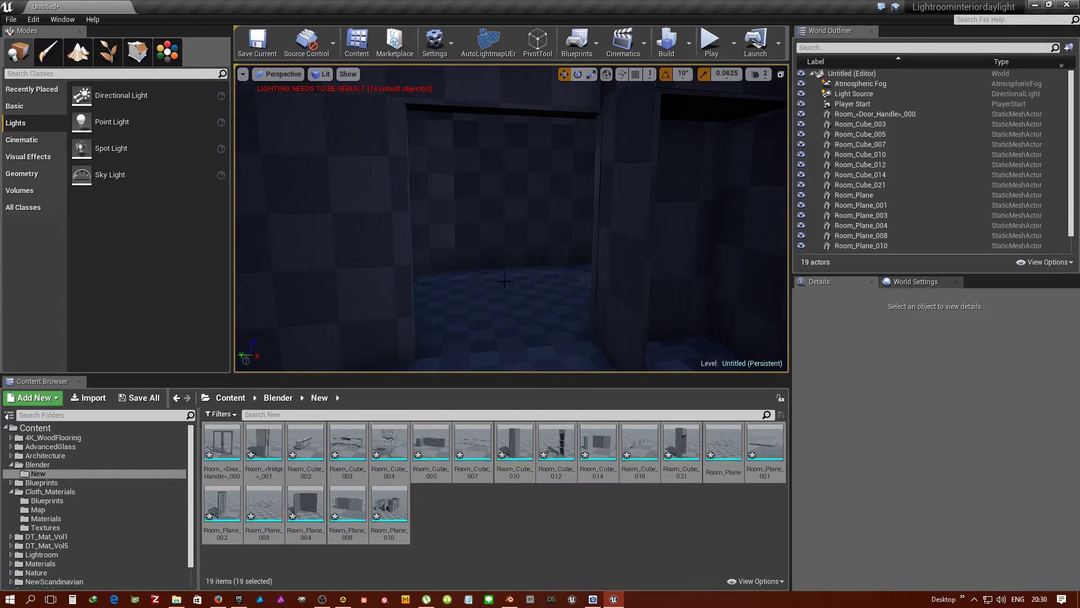
right_drag(466, 163, 466, 163)
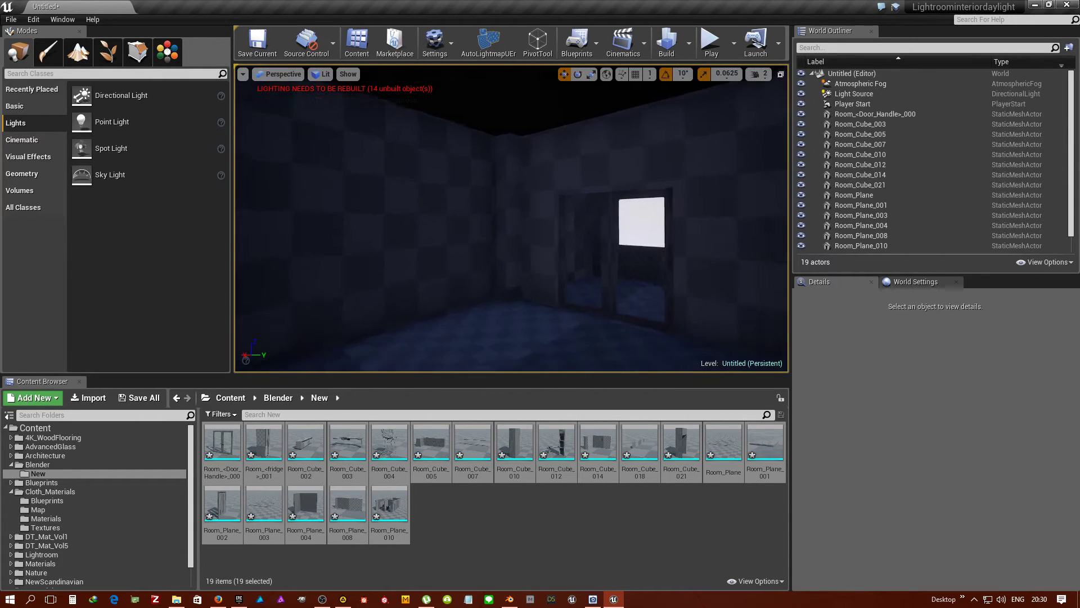
click(617, 308)
right_drag(617, 308, 570, 305)
key(Delete)
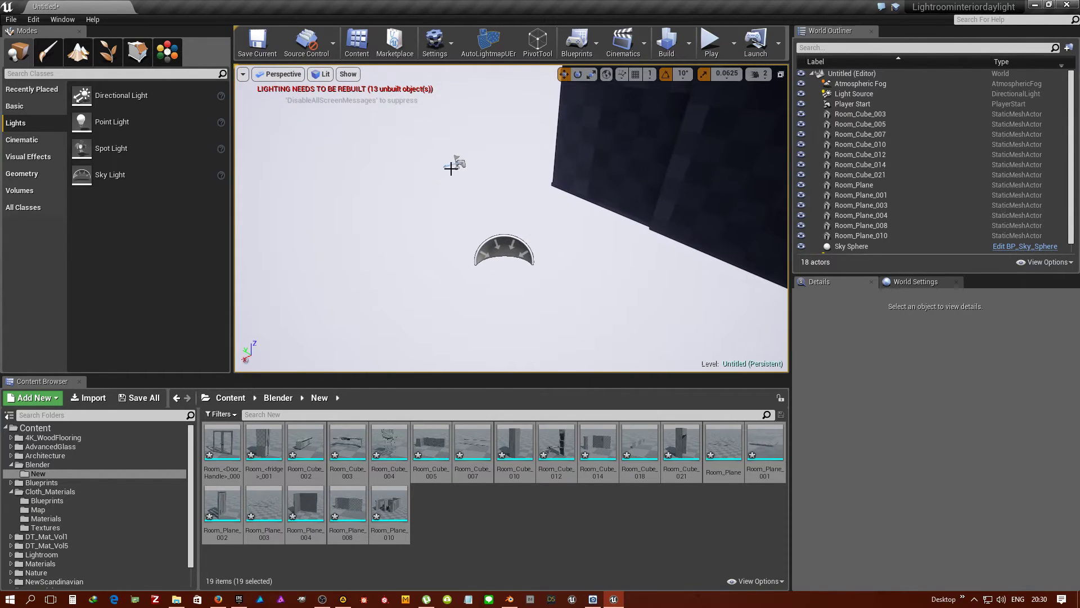
Move the Player Start inside the room above its floor, to about -209, -188, 296
click(452, 168)
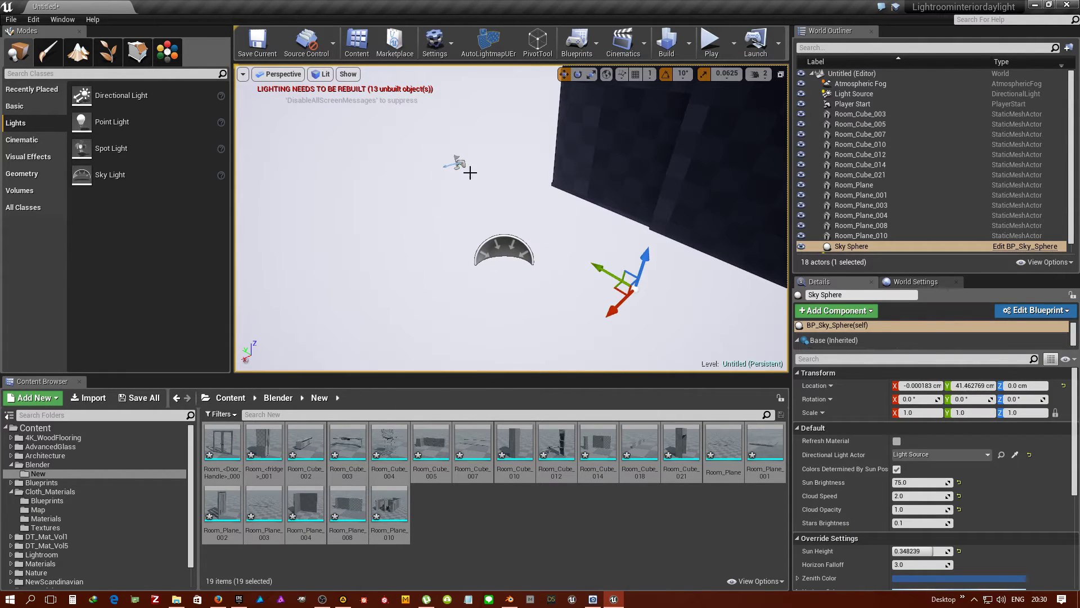
click(461, 163)
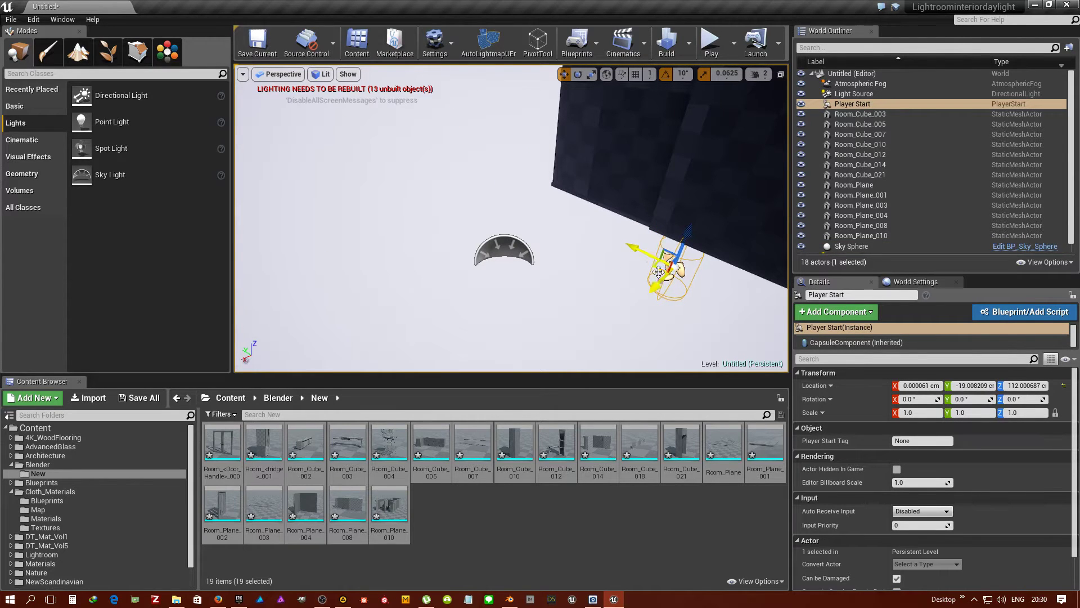
right_drag(731, 201, 731, 201)
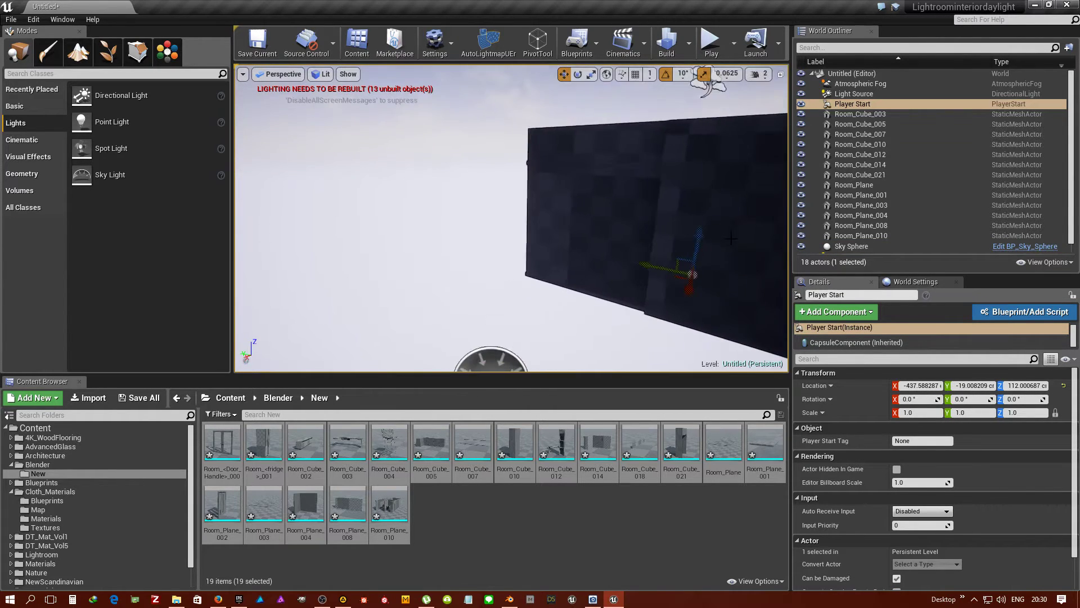
right_drag(619, 250, 619, 250)
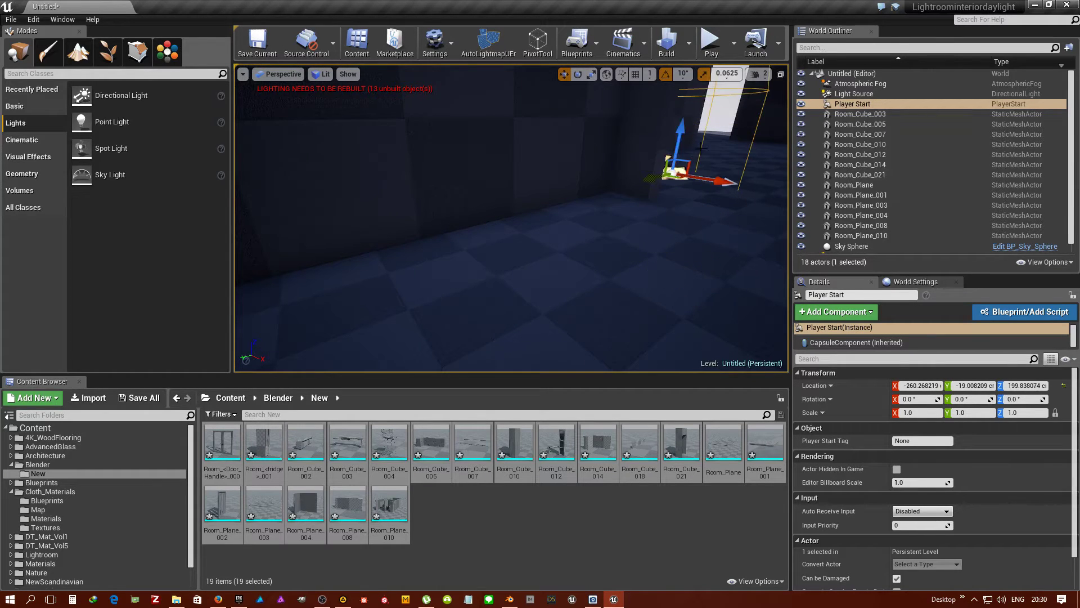
key(f)
mouse_move(555, 280)
mouse_down()
mouse_move(568, 284)
mouse_move(583, 159)
mouse_move(617, 129)
mouse_up()
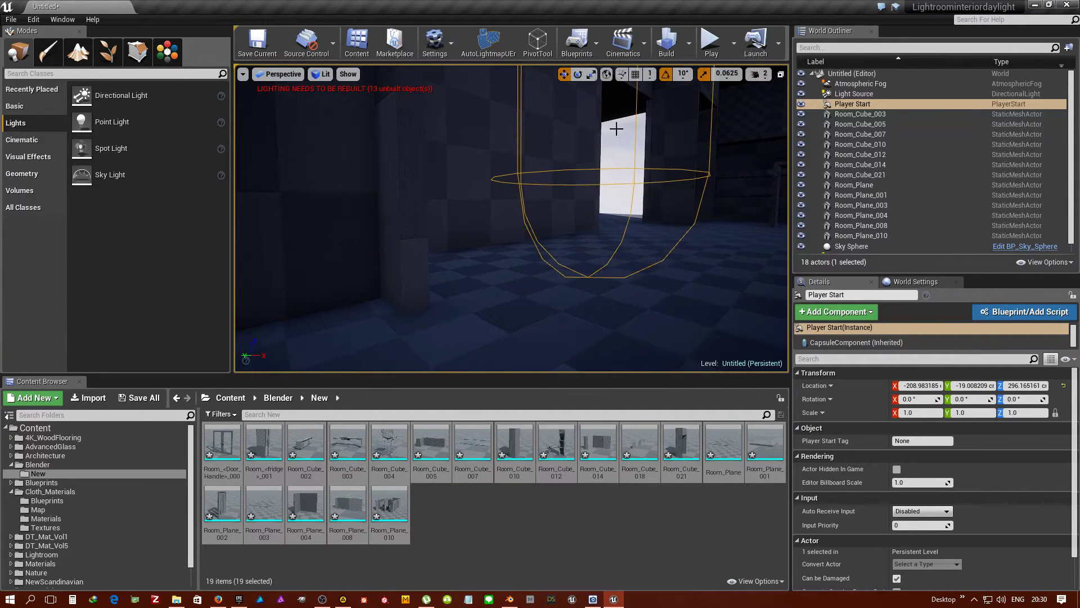
right_drag(617, 129, 537, 171)
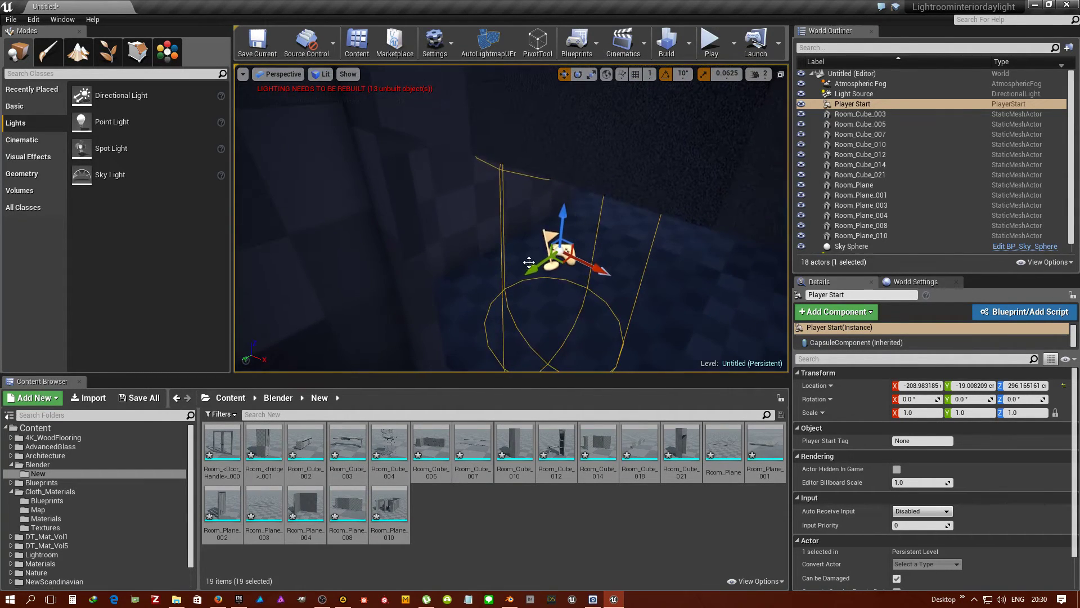
drag(529, 262, 600, 230)
right_drag(649, 211, 623, 234)
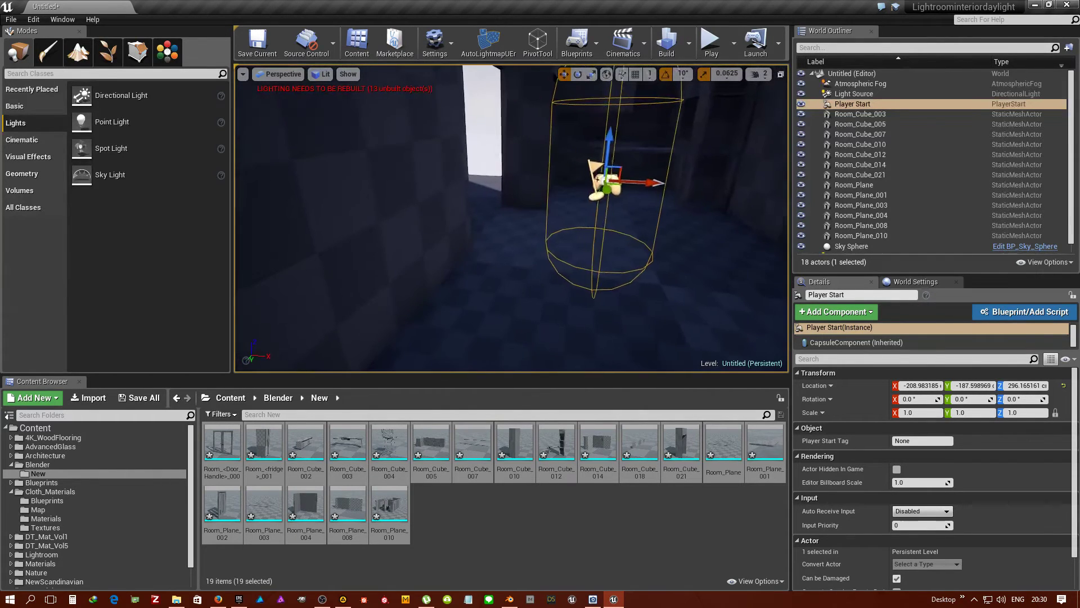
click(709, 41)
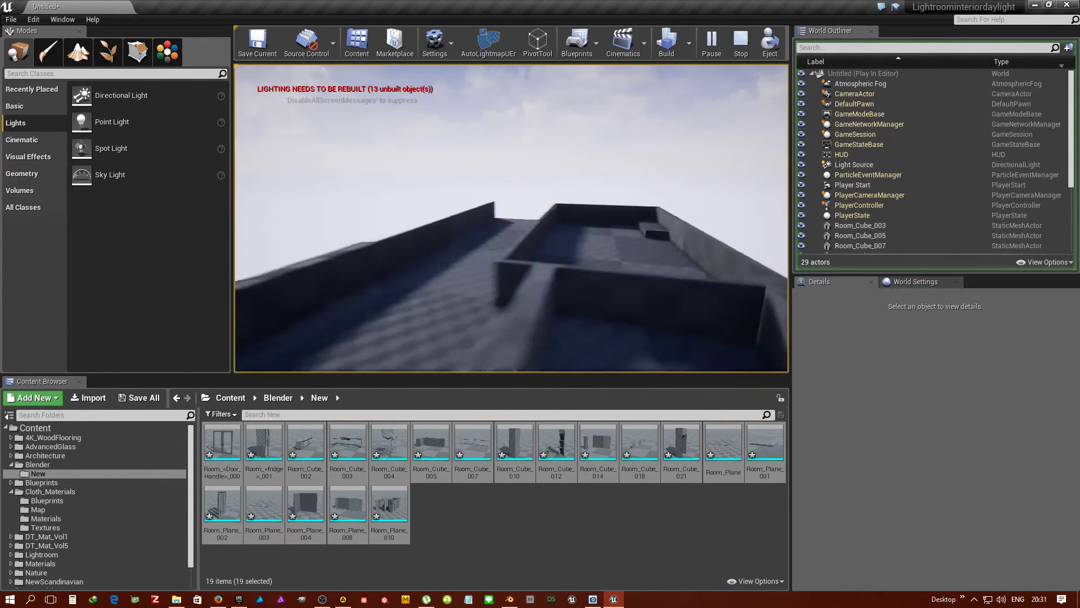
key(Escape)
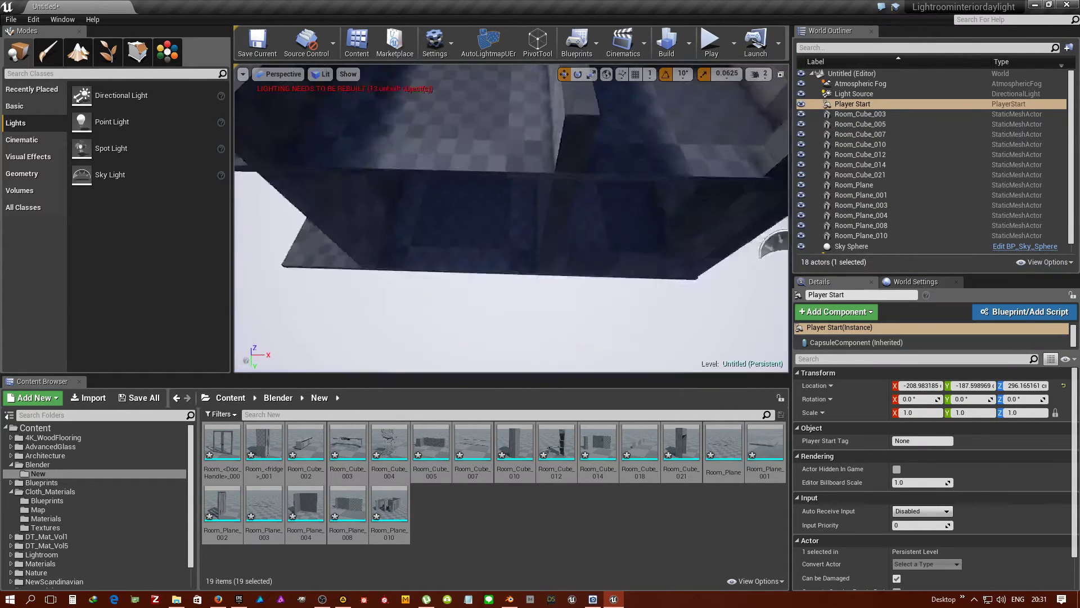
right_drag(597, 197, 597, 197)
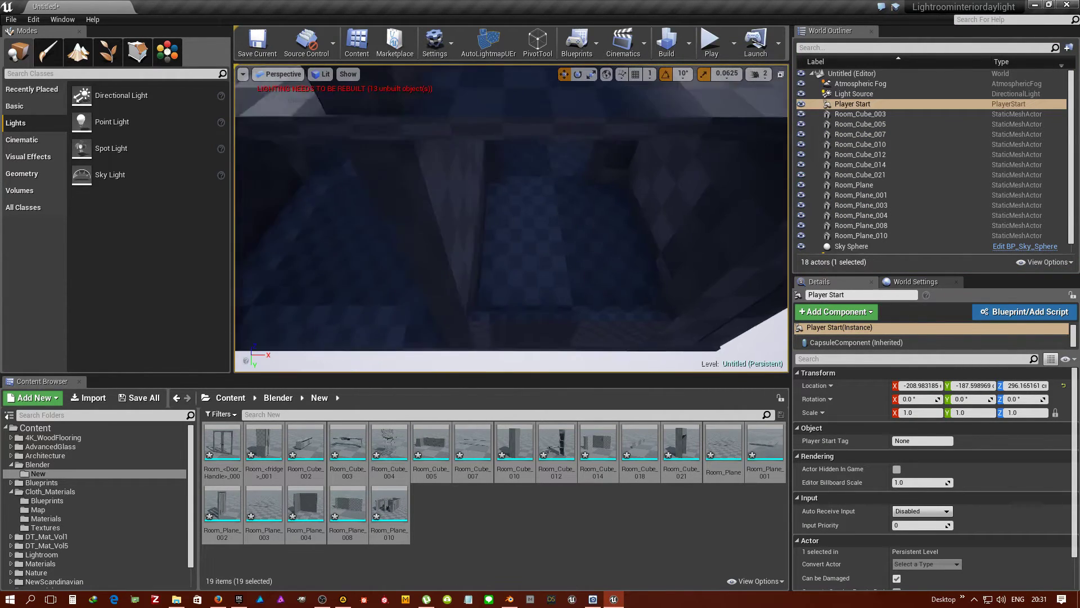
click(604, 230)
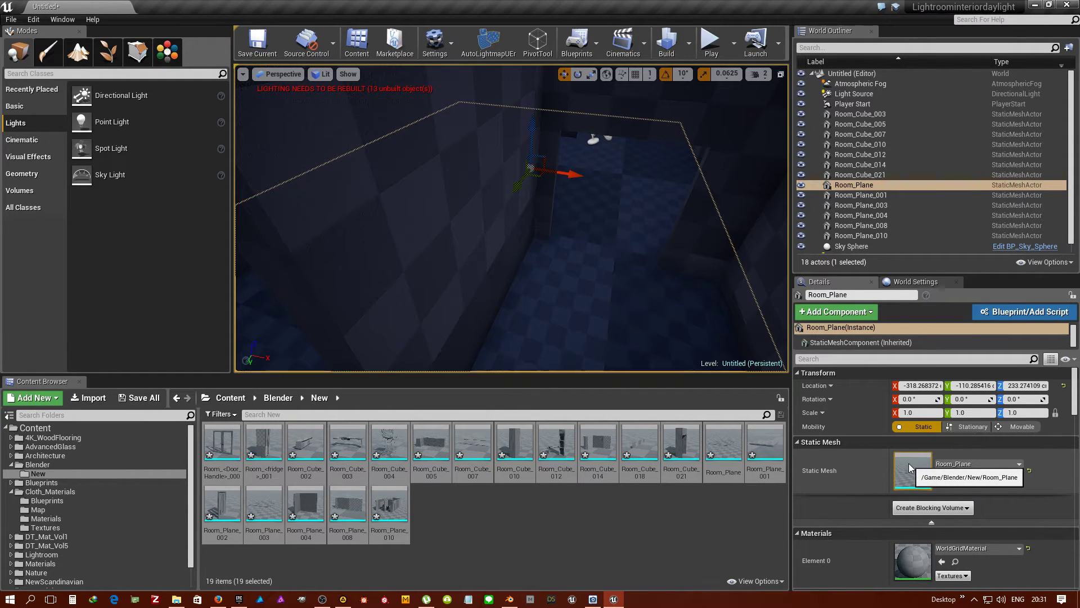
Open the Room_Plane floor mesh in the Static Mesh Editor and add box simplified collision
double_click(909, 464)
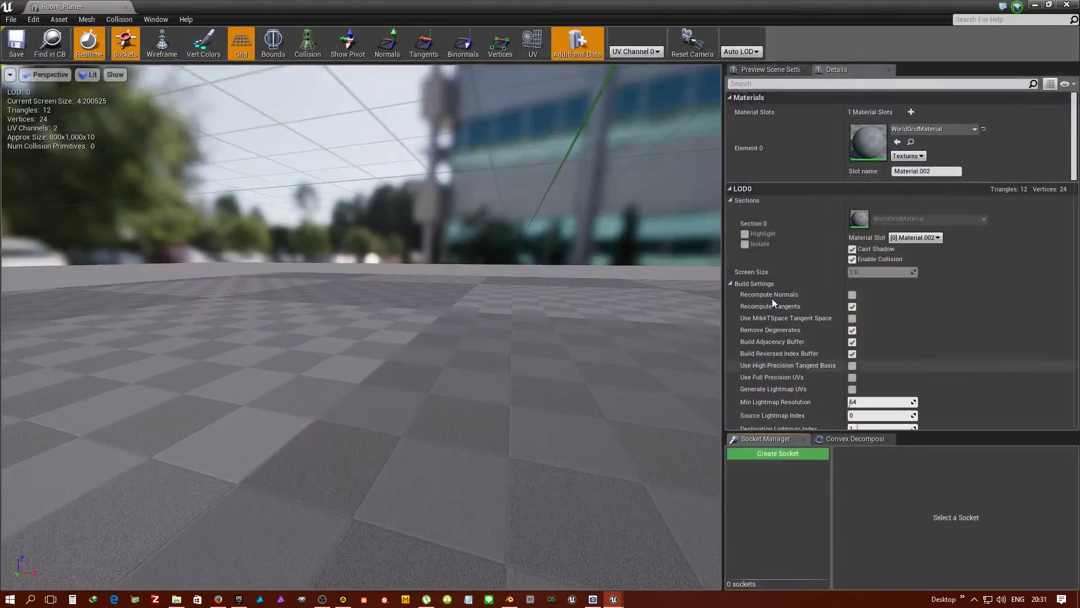
scroll(598, 302, down, 2)
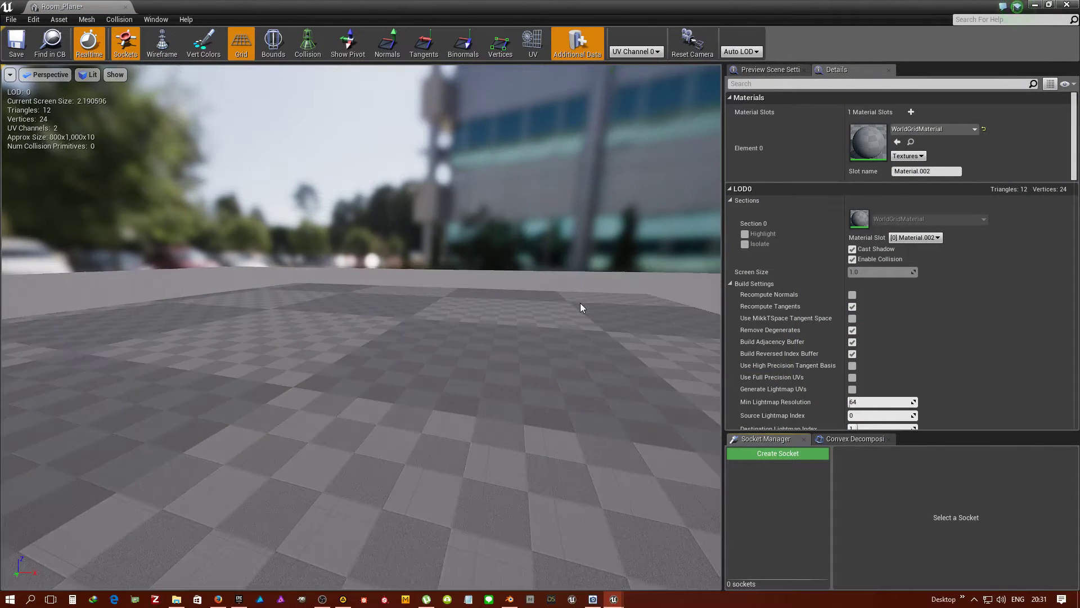
scroll(580, 303, down, 2)
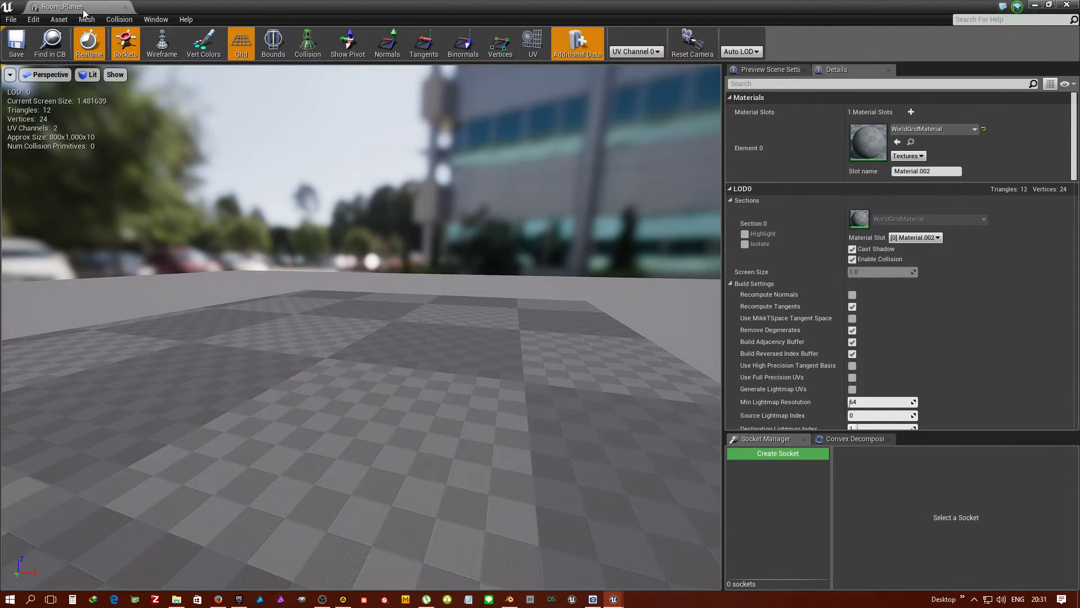
click(126, 22)
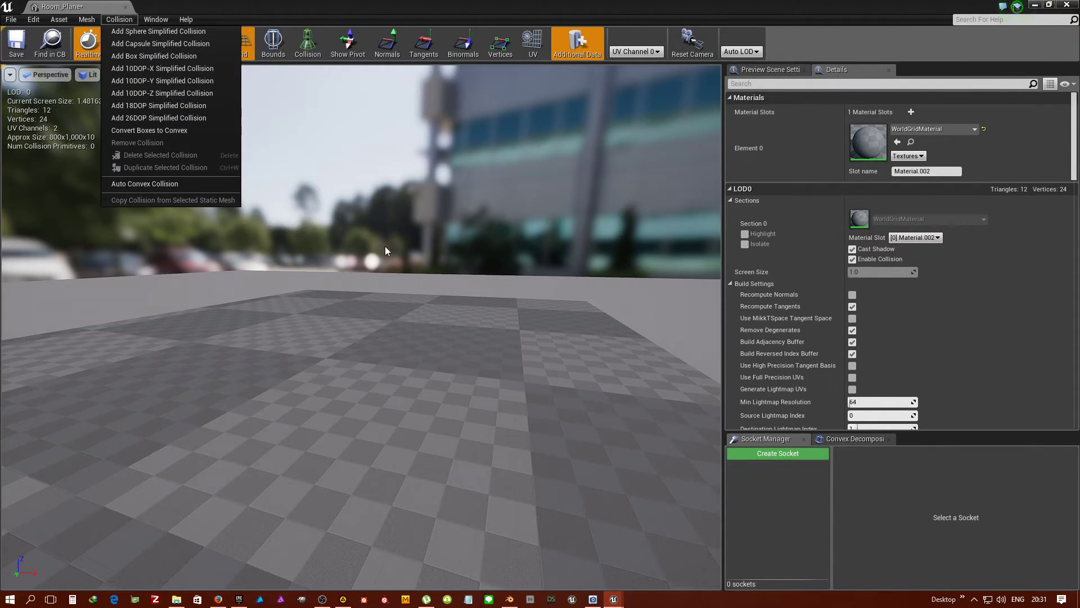
click(454, 294)
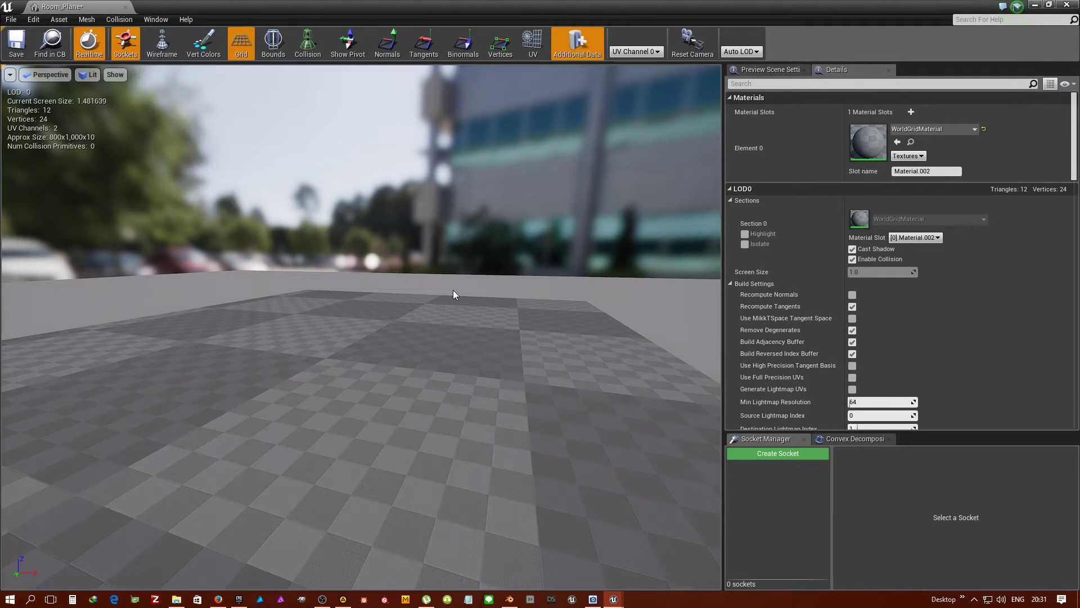
click(127, 21)
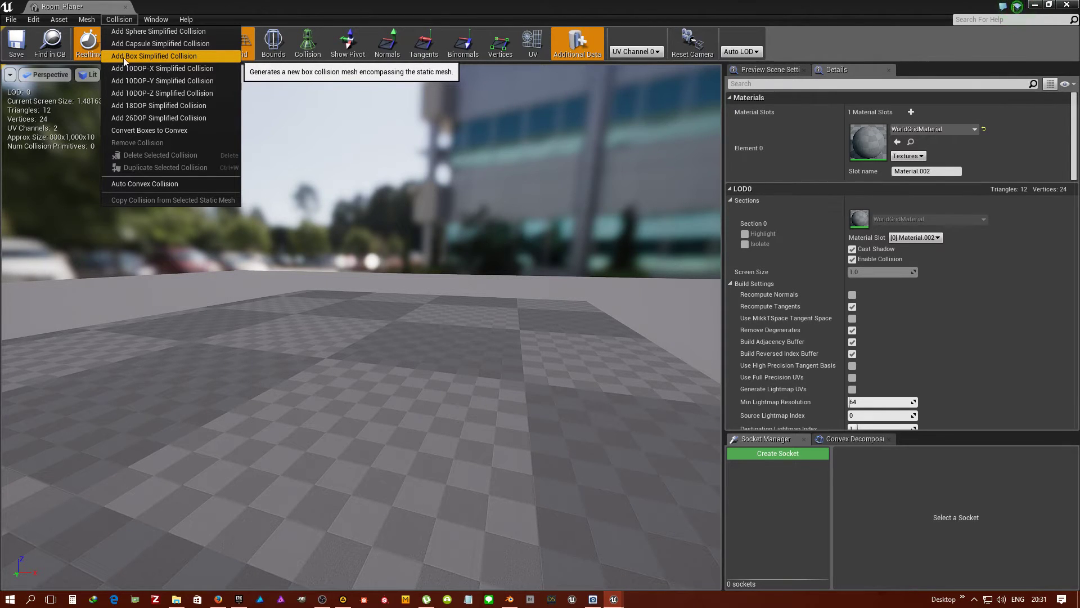
click(131, 59)
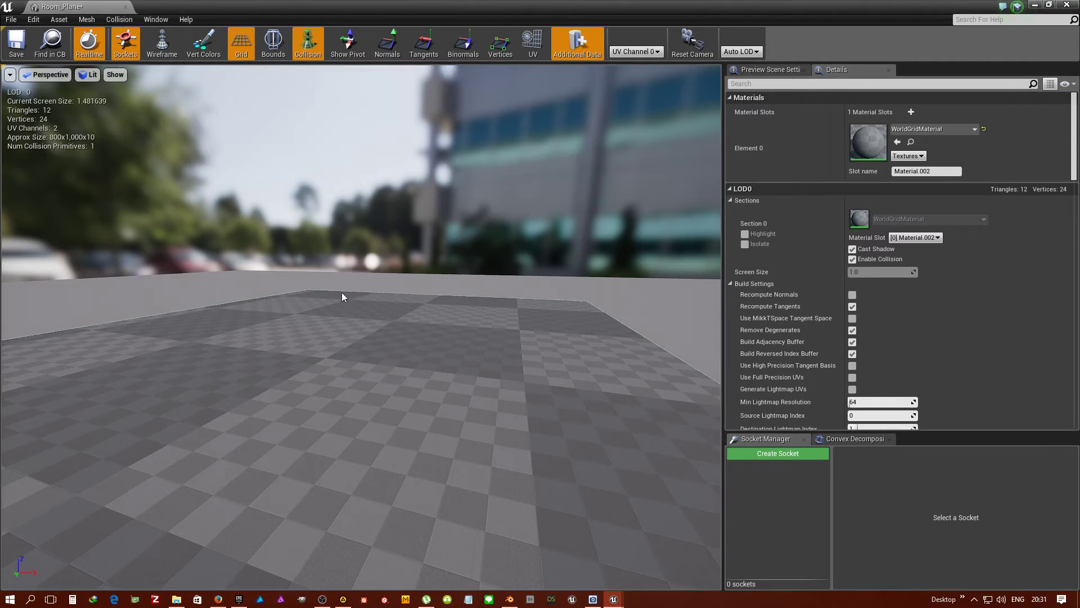
Set Room_Plane's Collision Complexity to Use Simple Collision As Complex
mouse_move(343, 292)
mouse_down()
mouse_move(342, 270)
mouse_move(360, 264)
mouse_move(382, 284)
mouse_up()
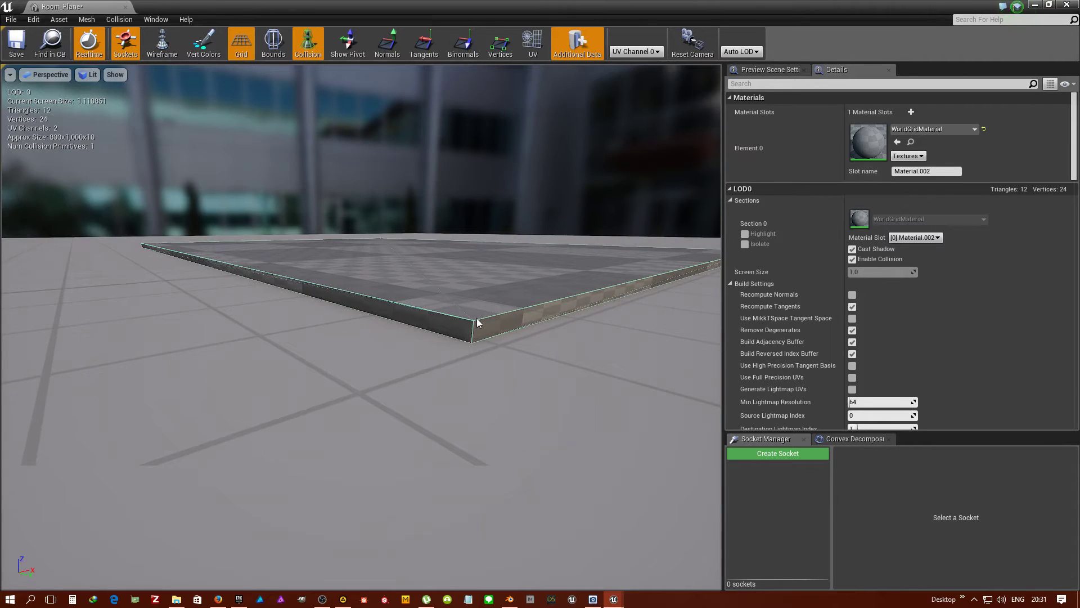
drag(499, 324, 329, 302)
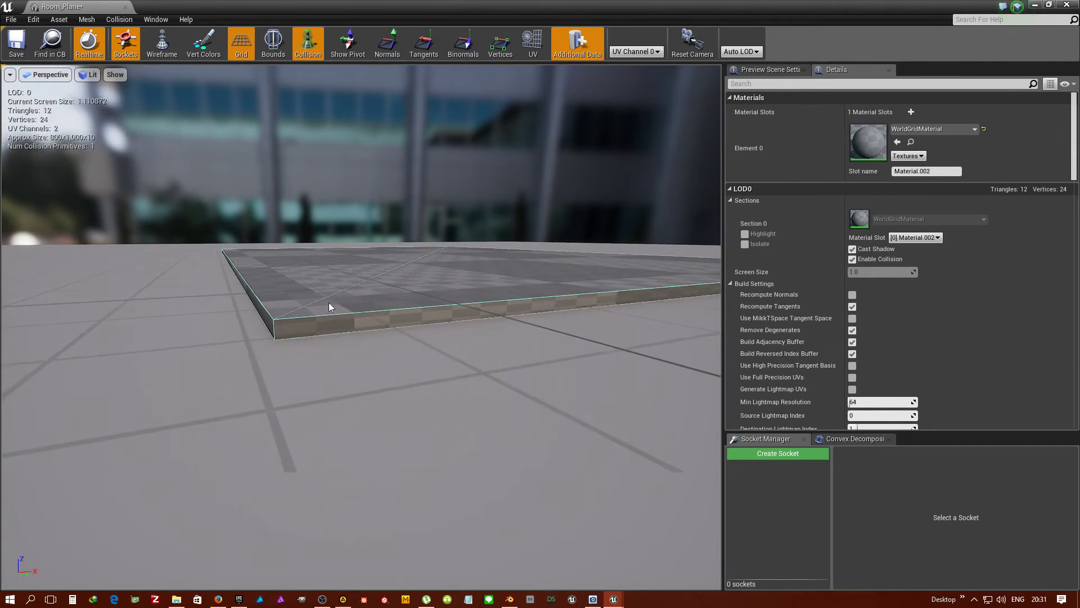
scroll(823, 389, down, 3)
scroll(822, 383, down, 3)
scroll(823, 382, down, 3)
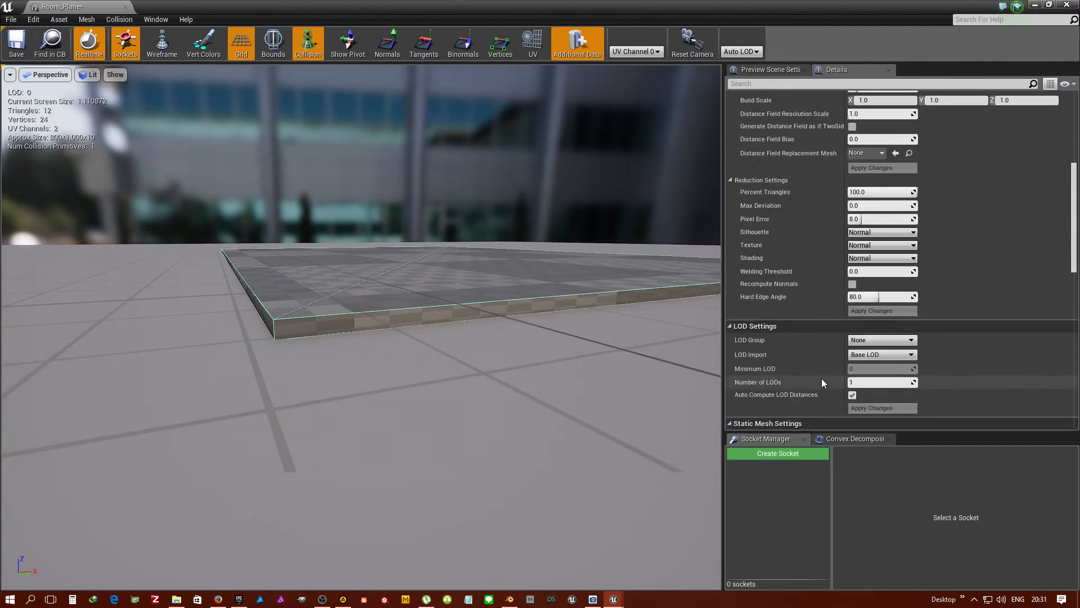
scroll(823, 382, down, 3)
scroll(822, 378, down, 3)
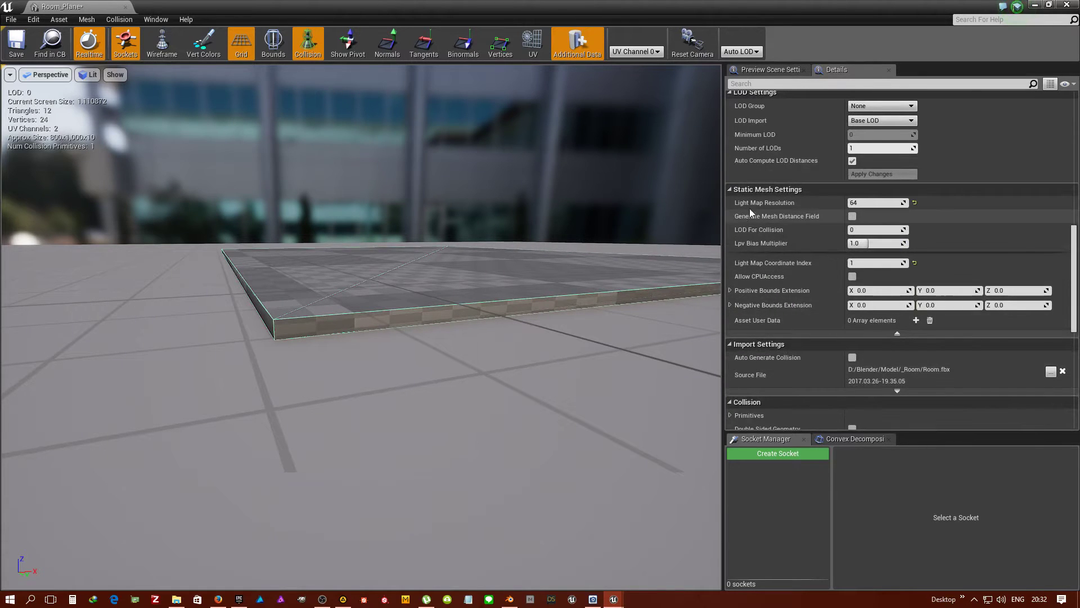
scroll(791, 324, down, 3)
scroll(791, 323, down, 2)
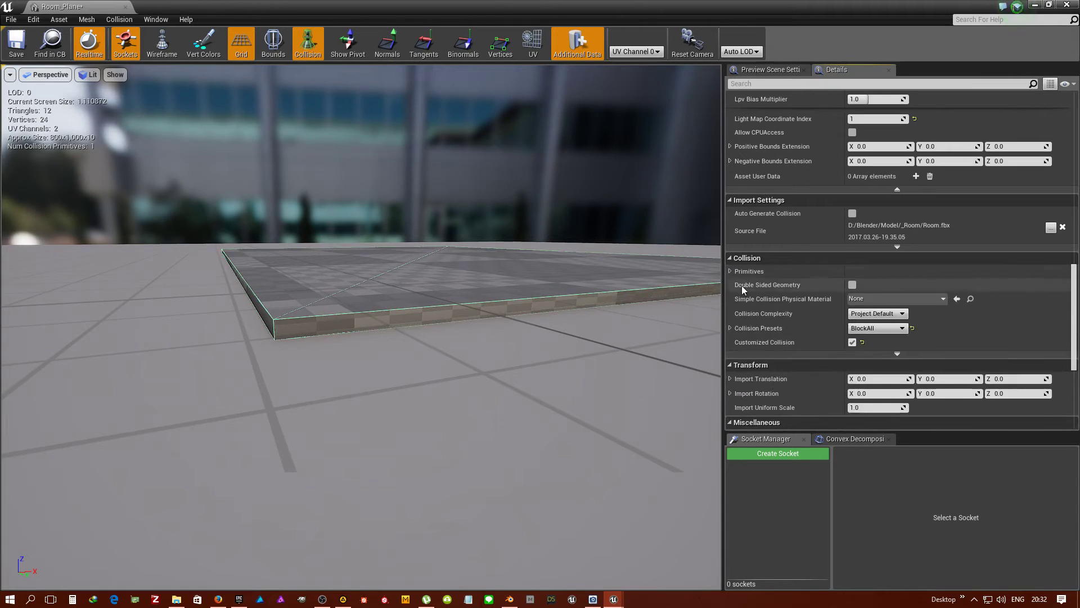
click(889, 314)
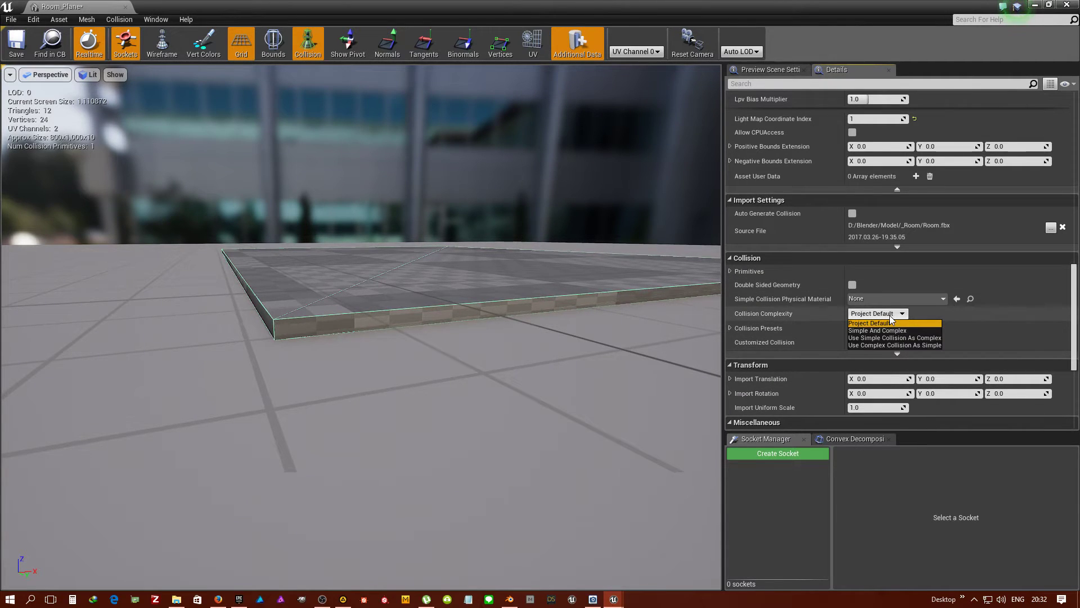
click(864, 339)
click(119, 20)
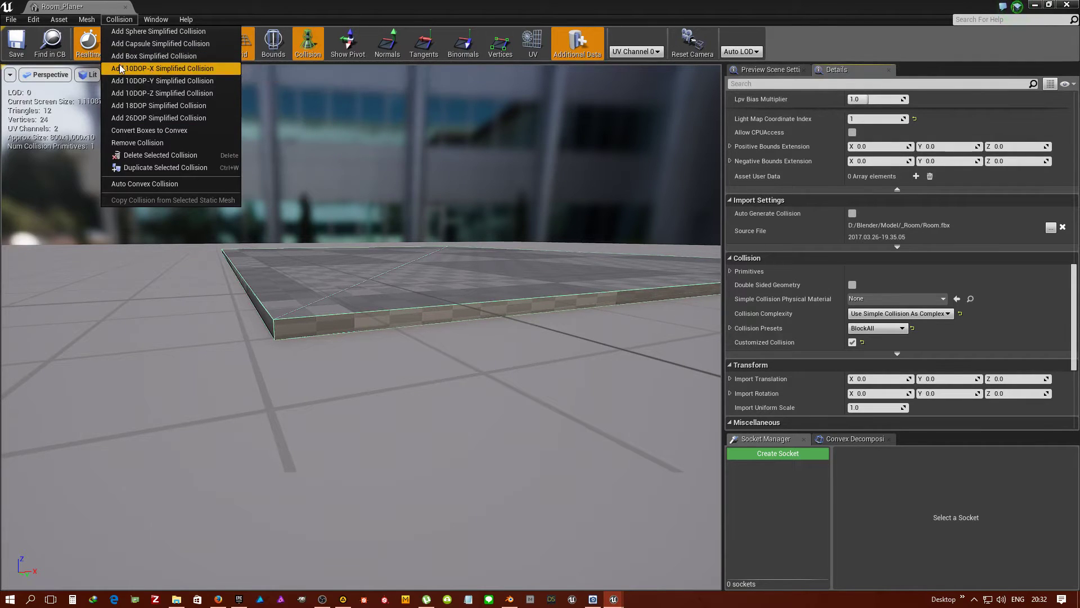
Remove the floor's box collision, then confirm Convert Boxes to Convex, leaving zero primitives
click(389, 295)
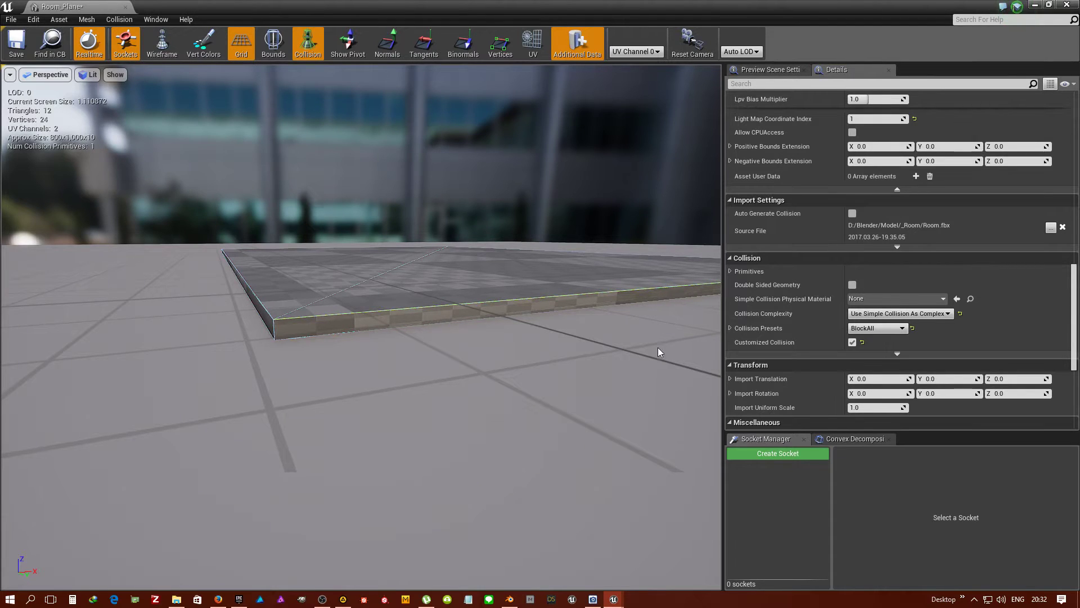
click(108, 22)
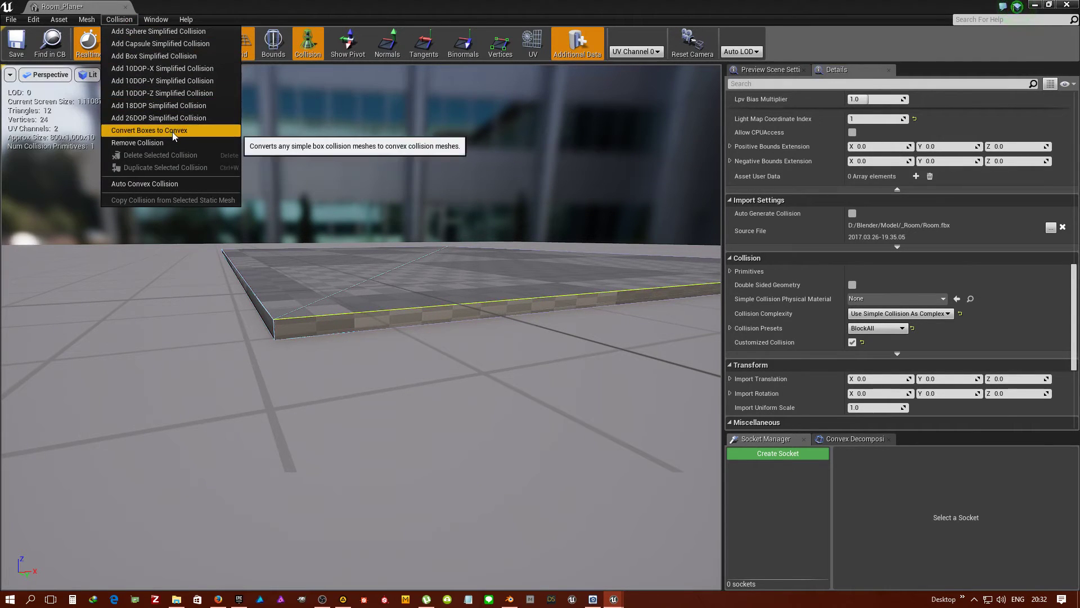
click(149, 140)
click(126, 23)
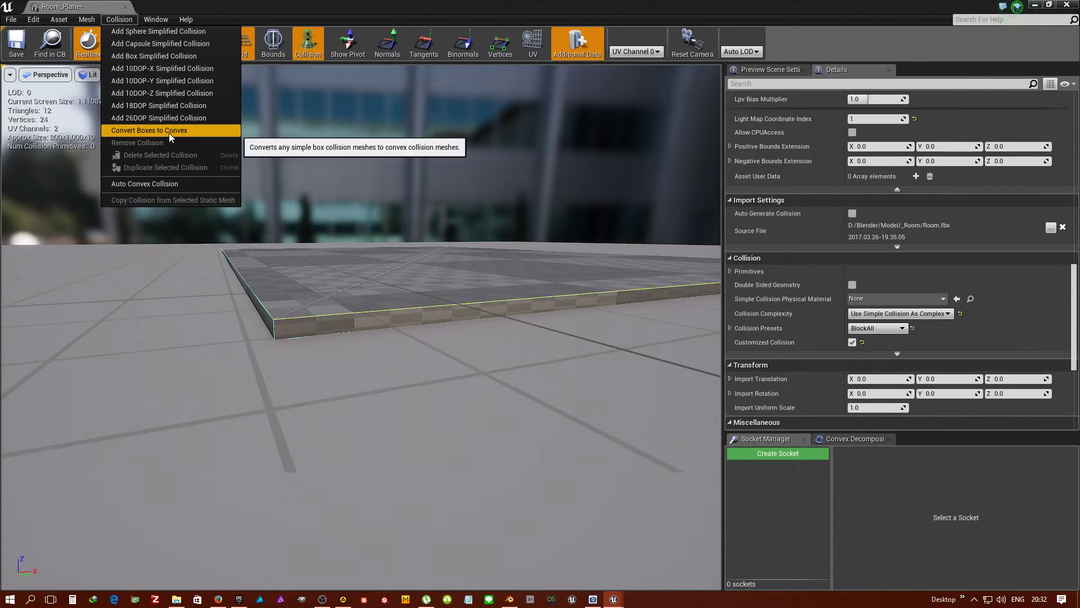
click(169, 133)
click(576, 328)
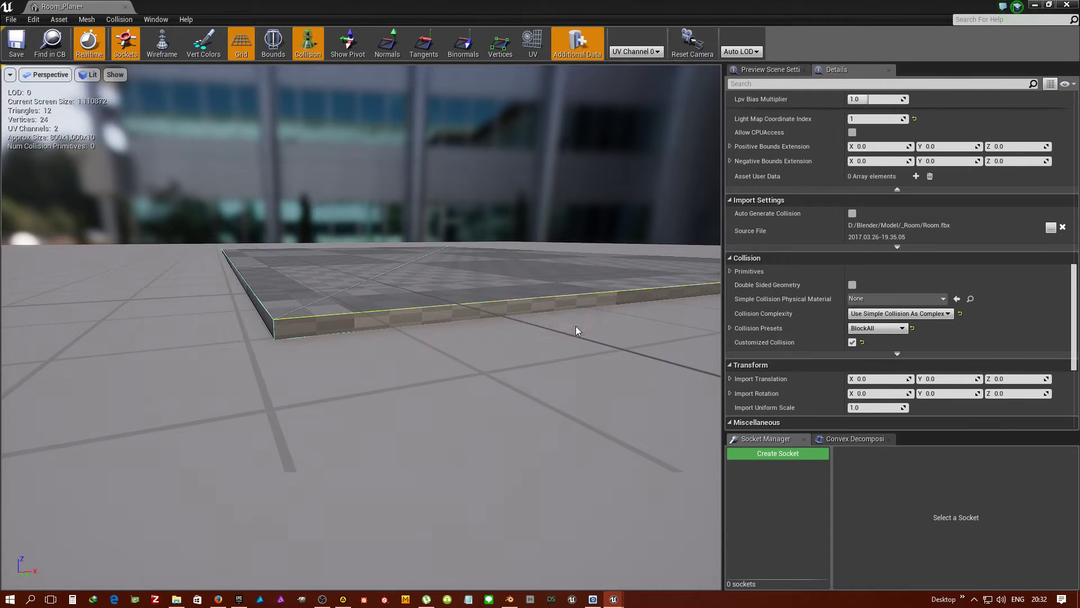
drag(294, 286, 304, 338)
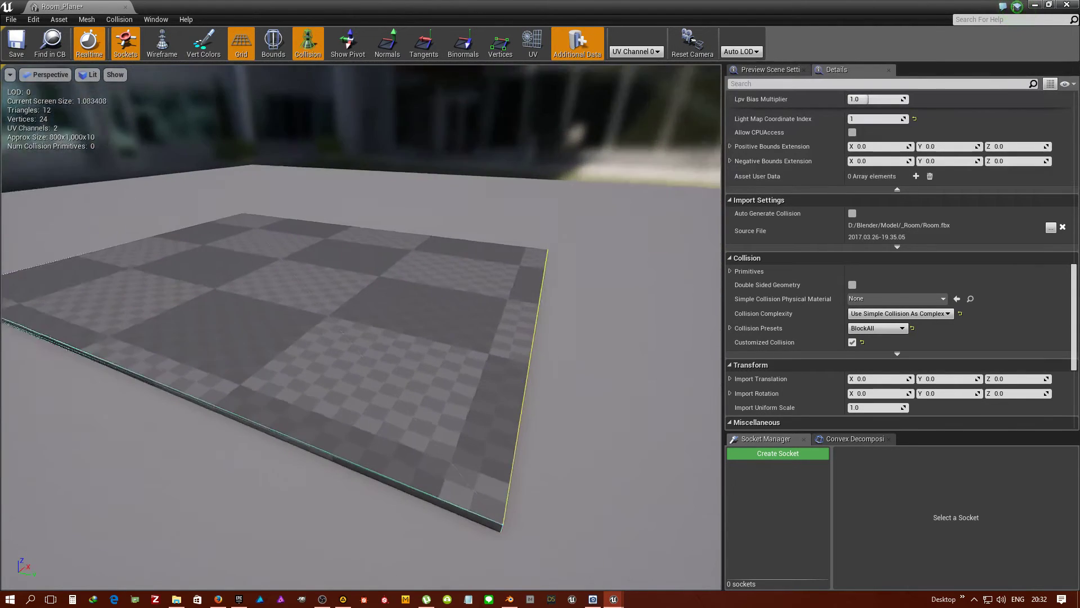
drag(293, 286, 293, 280)
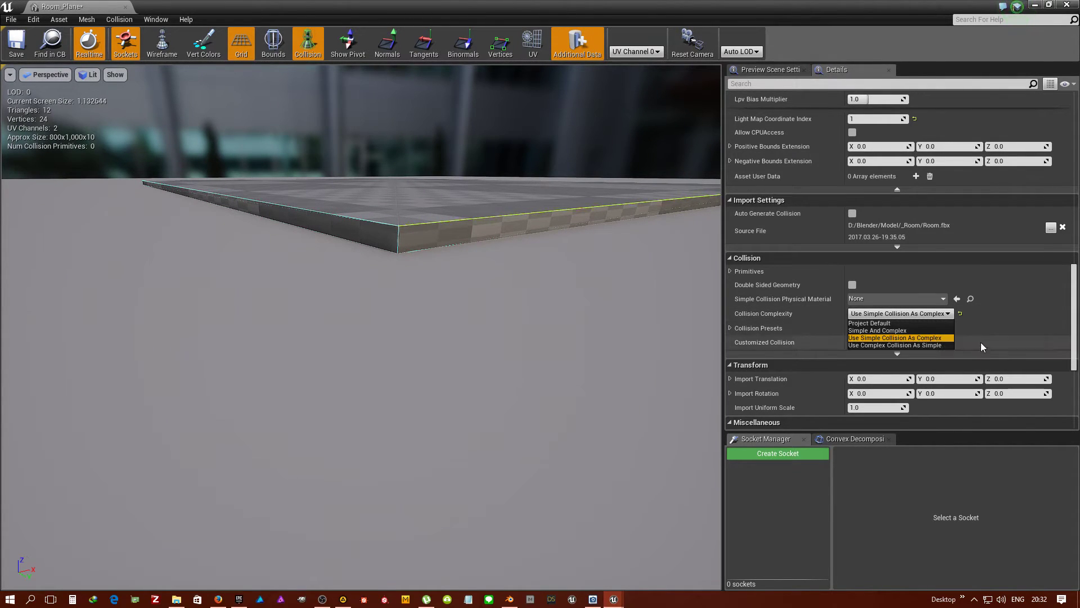
Try NoCollision, restore the BlockAll collision preset, then save Room_Plane and close its editor
click(916, 338)
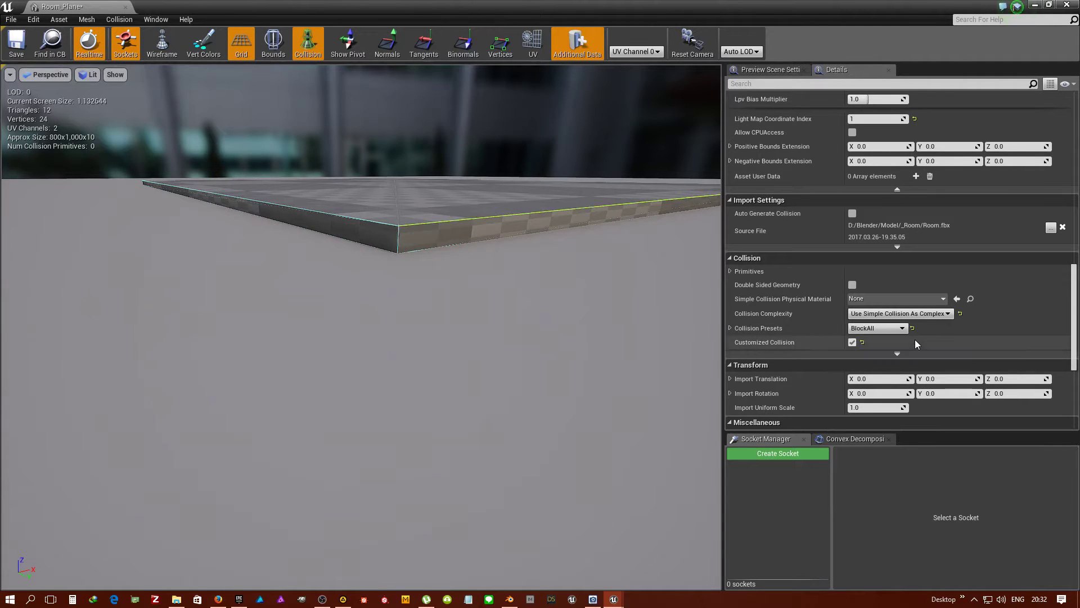
click(861, 328)
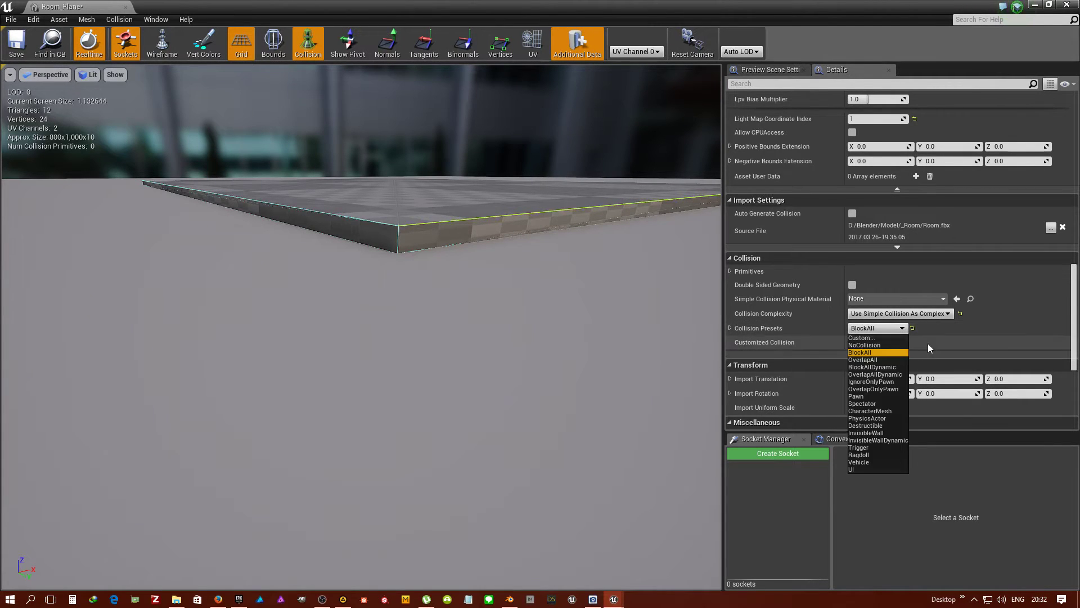
click(881, 344)
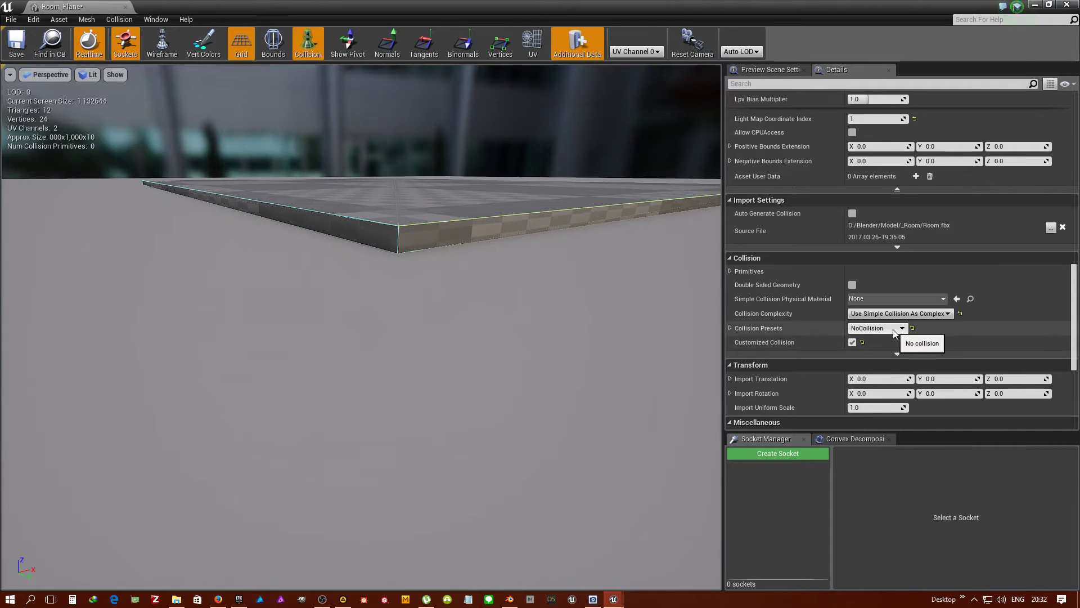
click(897, 331)
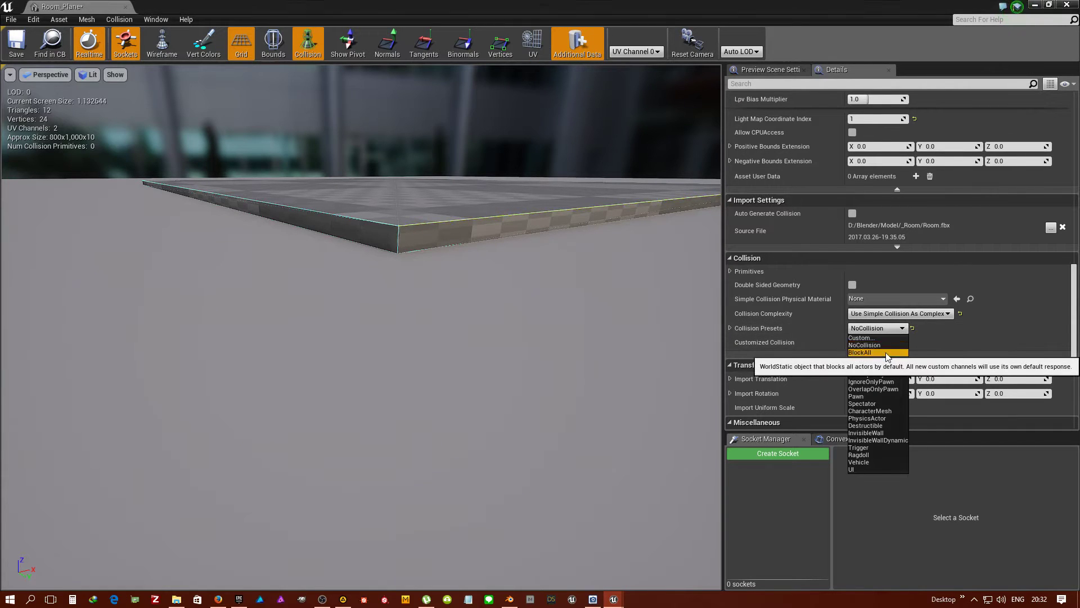
click(878, 359)
click(878, 332)
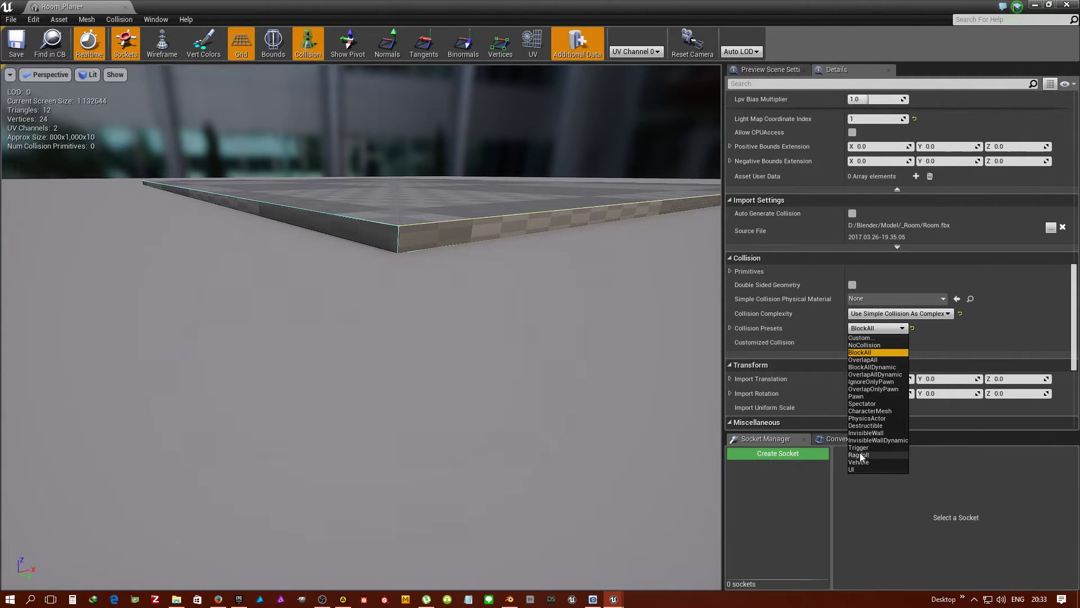
click(15, 52)
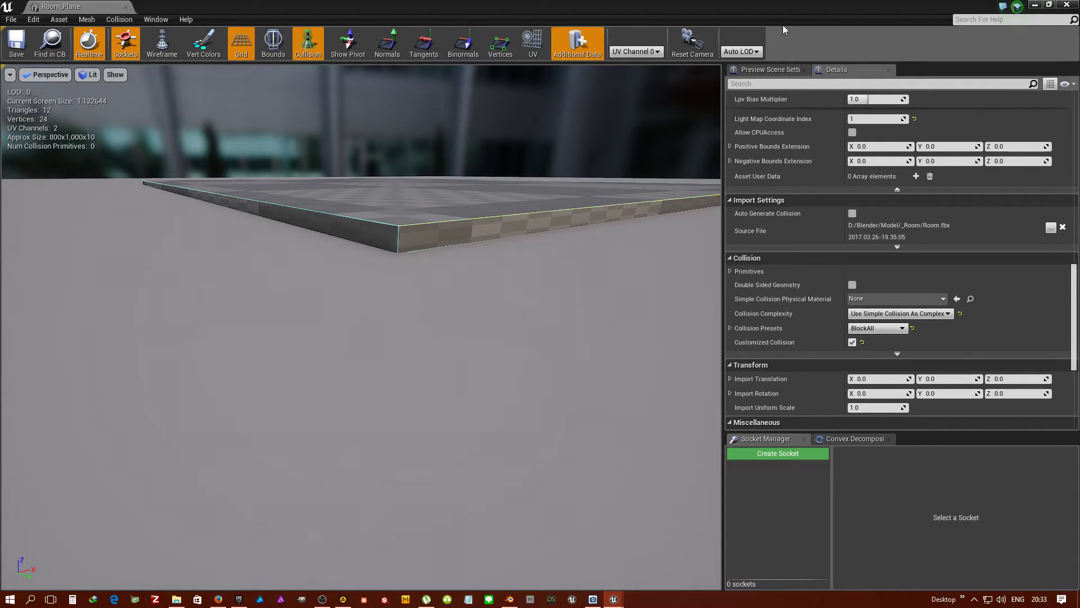
click(1065, 5)
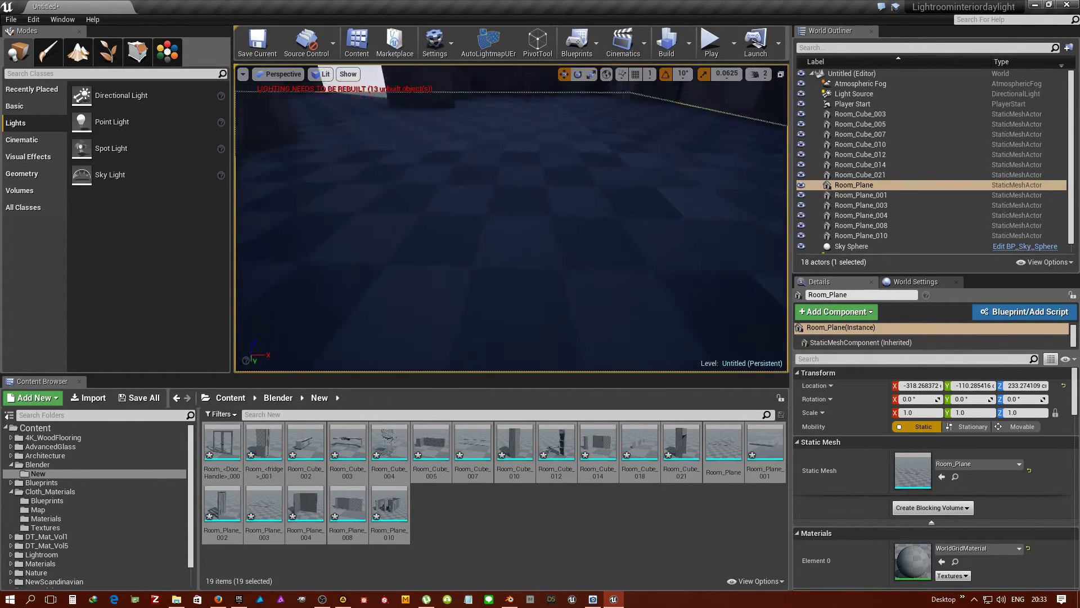
Select the Room_Plane_010 wall and frame the viewport on it and its doorway
click(634, 186)
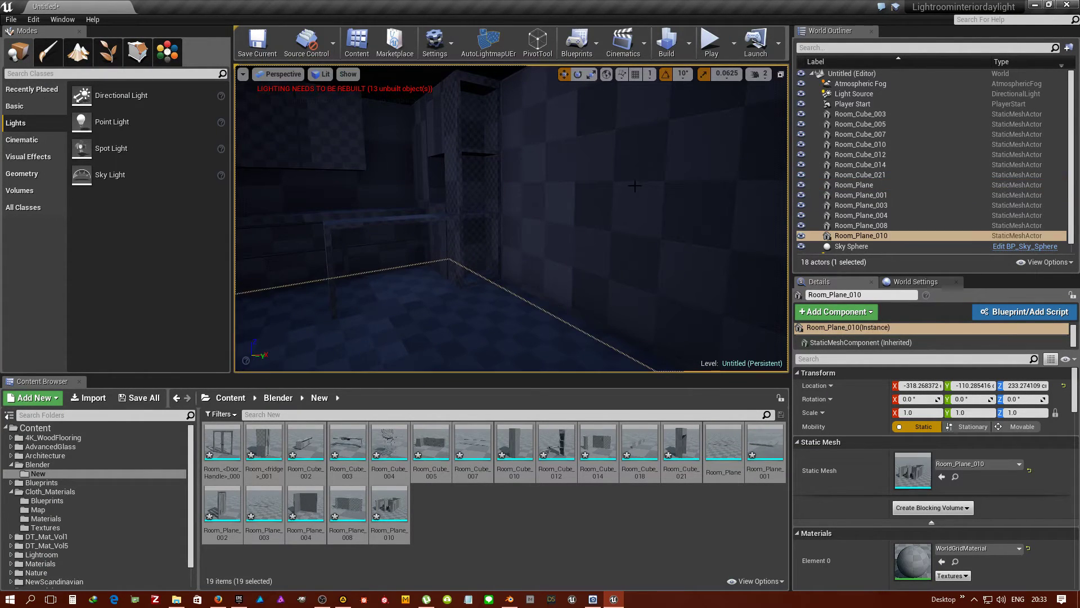
double_click(850, 236)
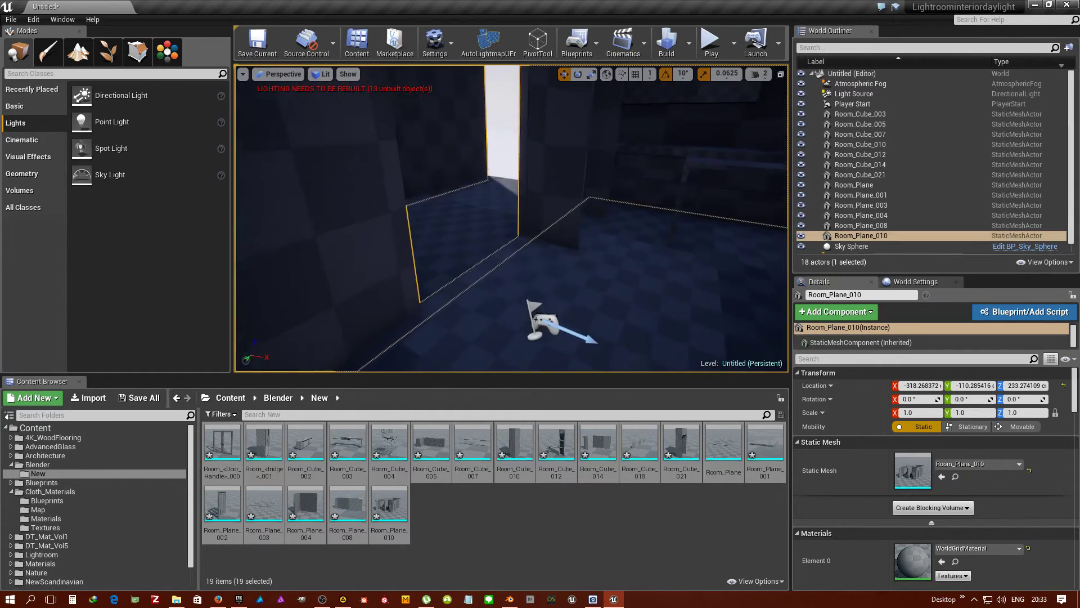
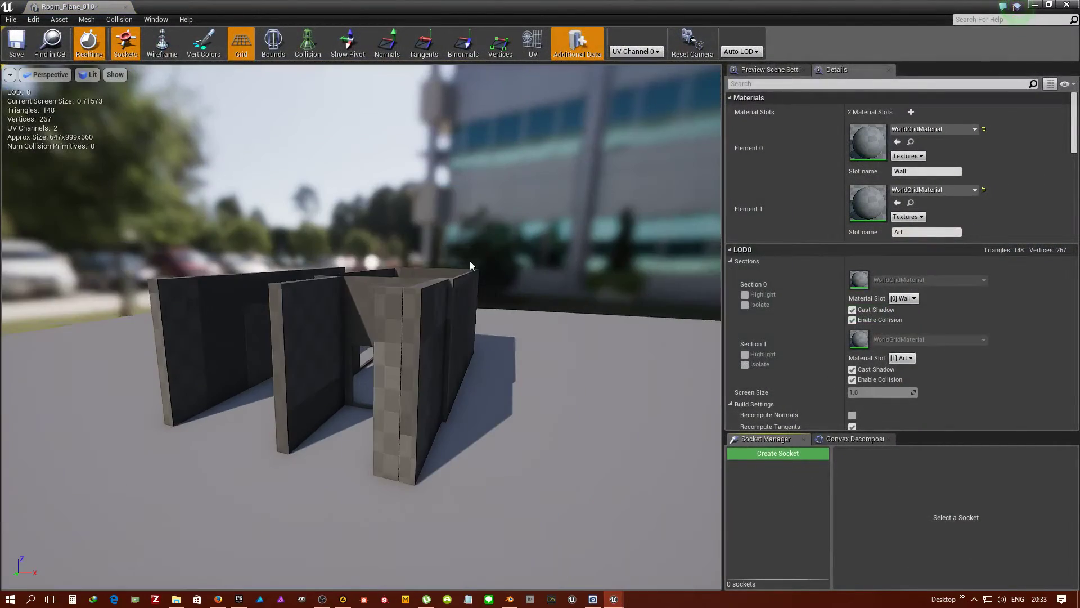
Add a simplified collision hull to the room wall mesh from the Collision menu
click(120, 19)
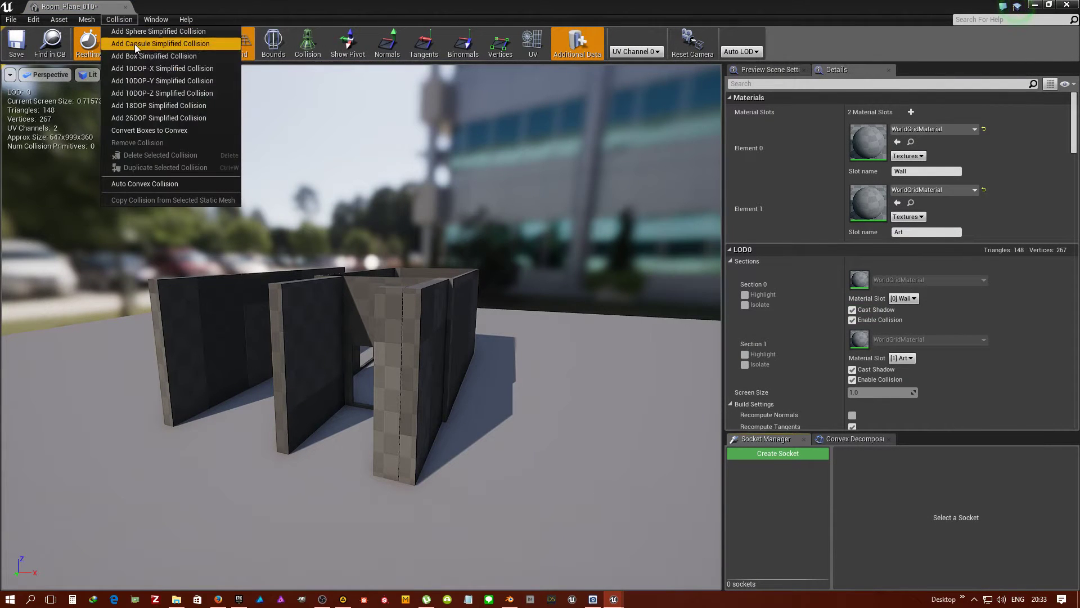
click(163, 55)
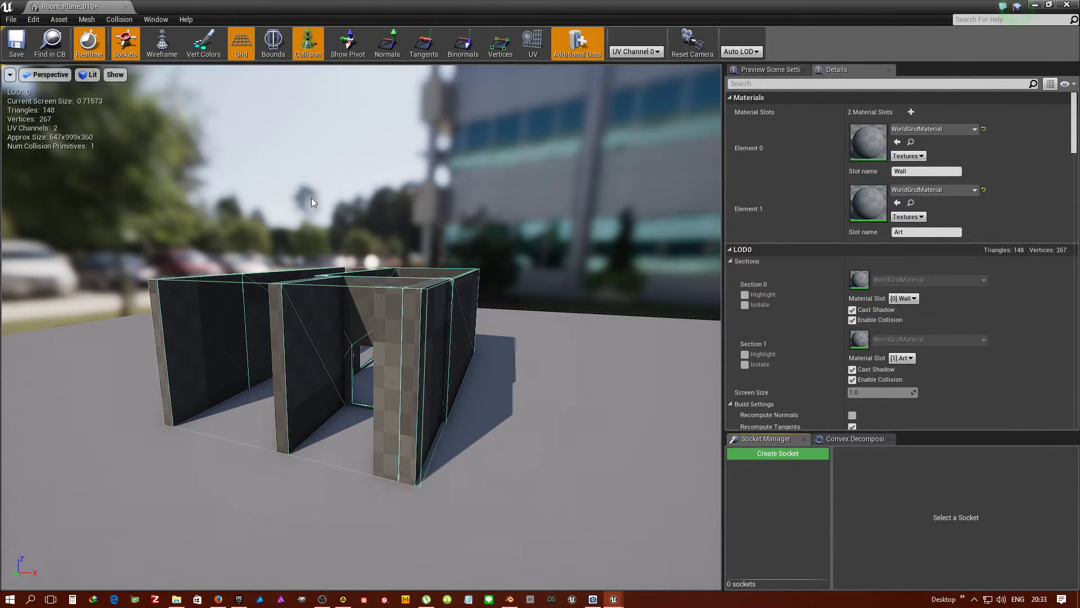
drag(344, 111, 315, 116)
Toggle the collision display off and back on, then orbit around the walls to inspect the hull
click(309, 46)
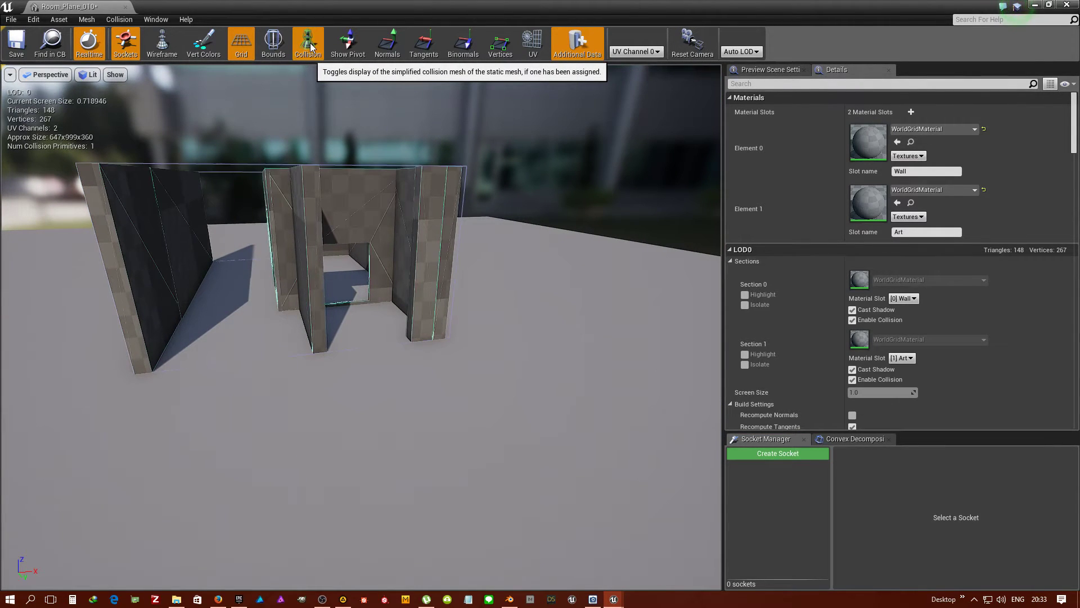
click(311, 47)
drag(360, 225, 361, 282)
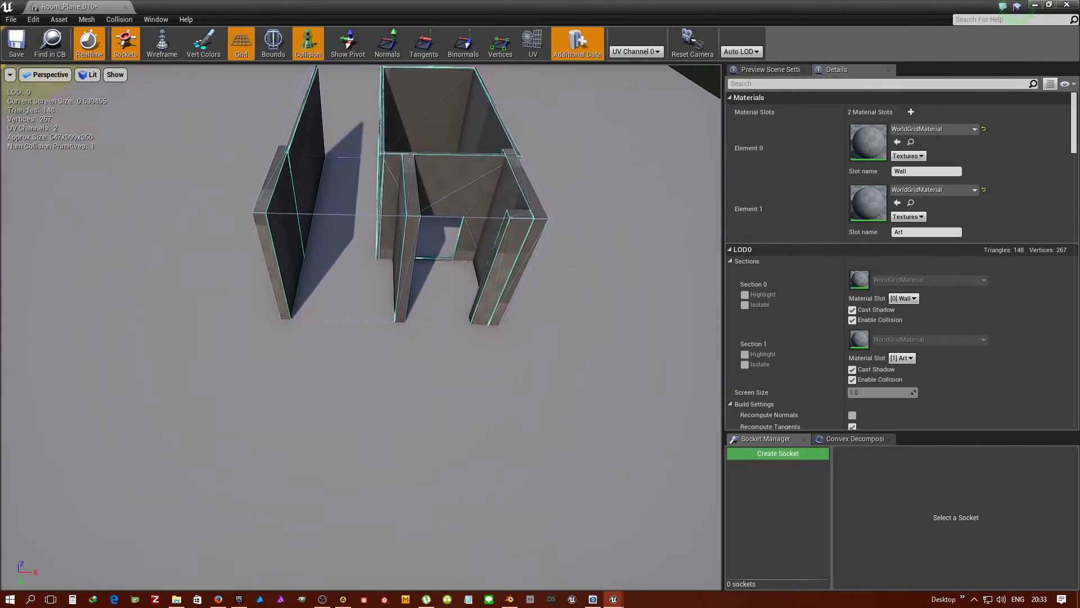
right_drag(360, 326, 360, 270)
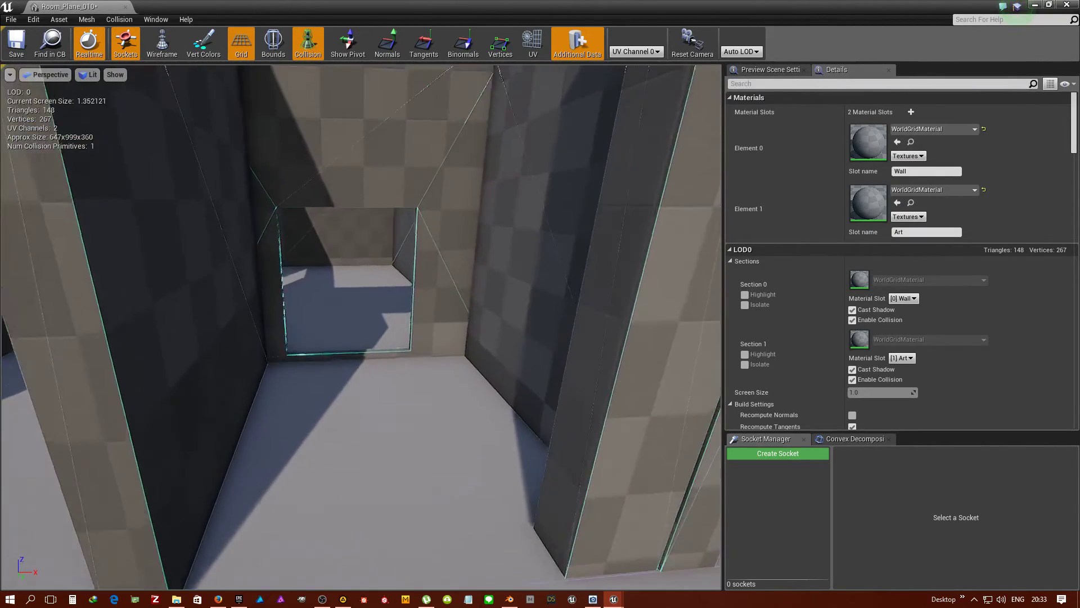
scroll(360, 327, down, 6)
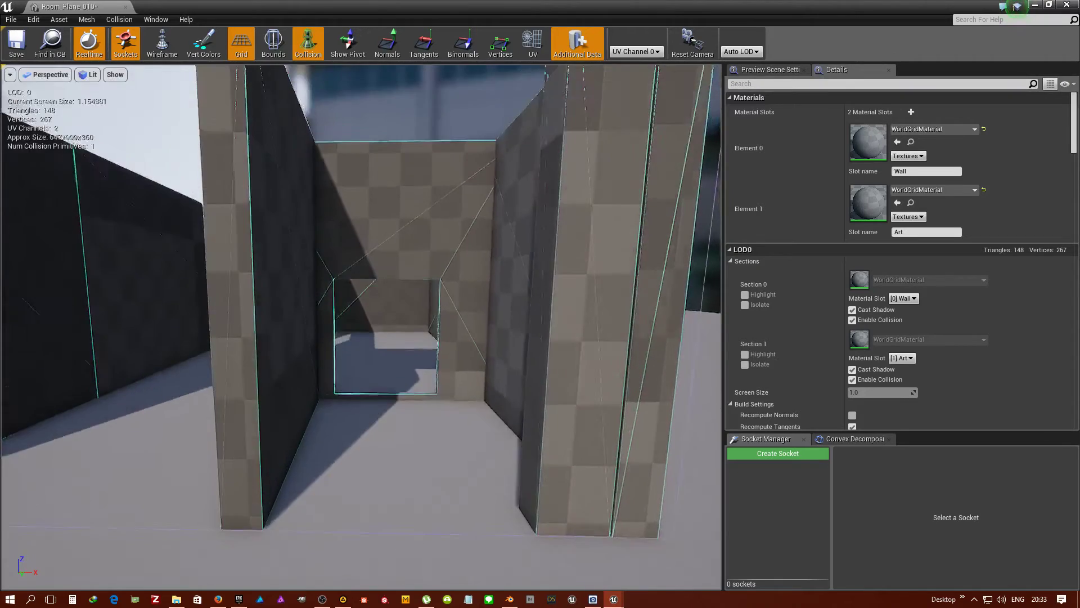
drag(376, 176, 372, 178)
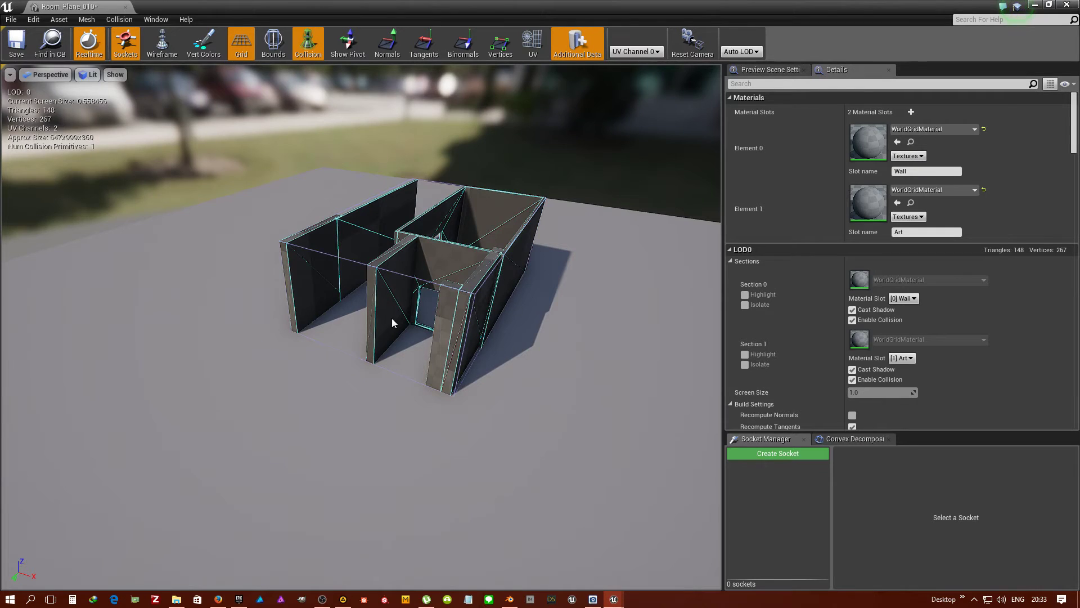
drag(392, 322, 392, 322)
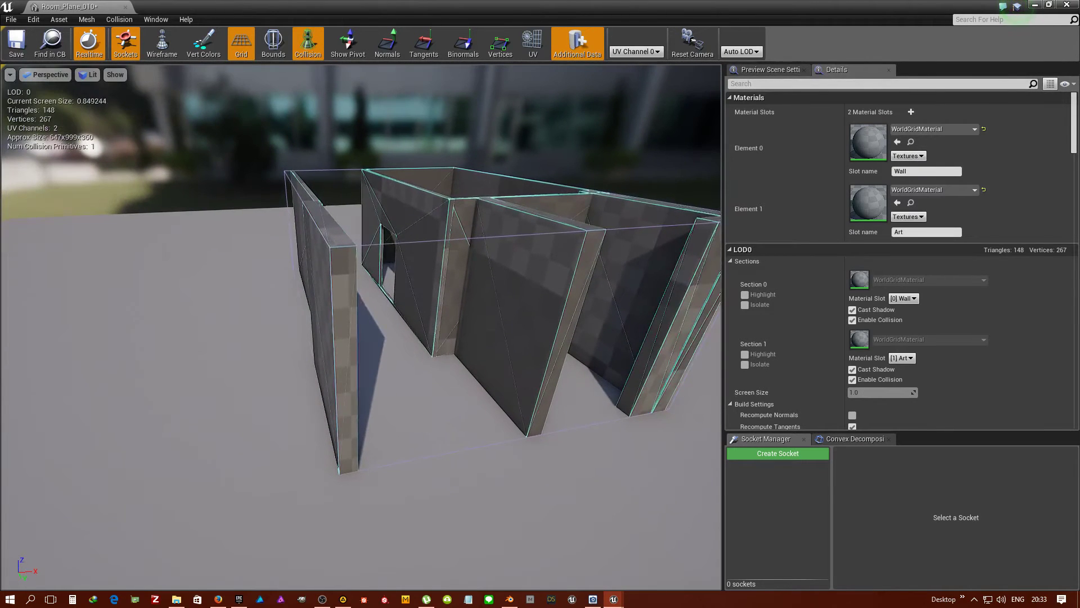
right_click(1002, 600)
click(1011, 535)
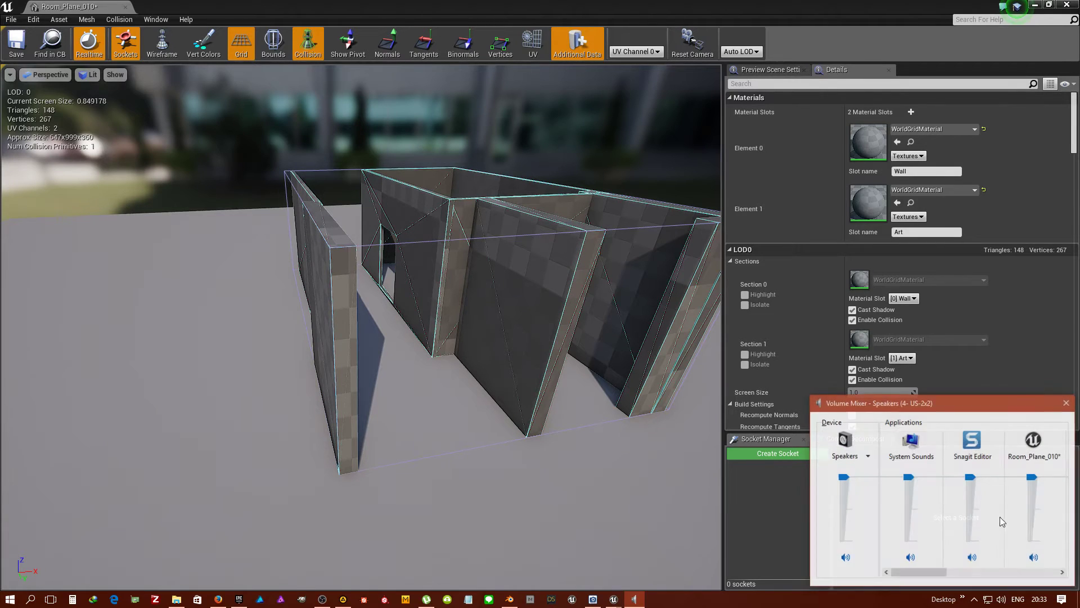
click(1063, 573)
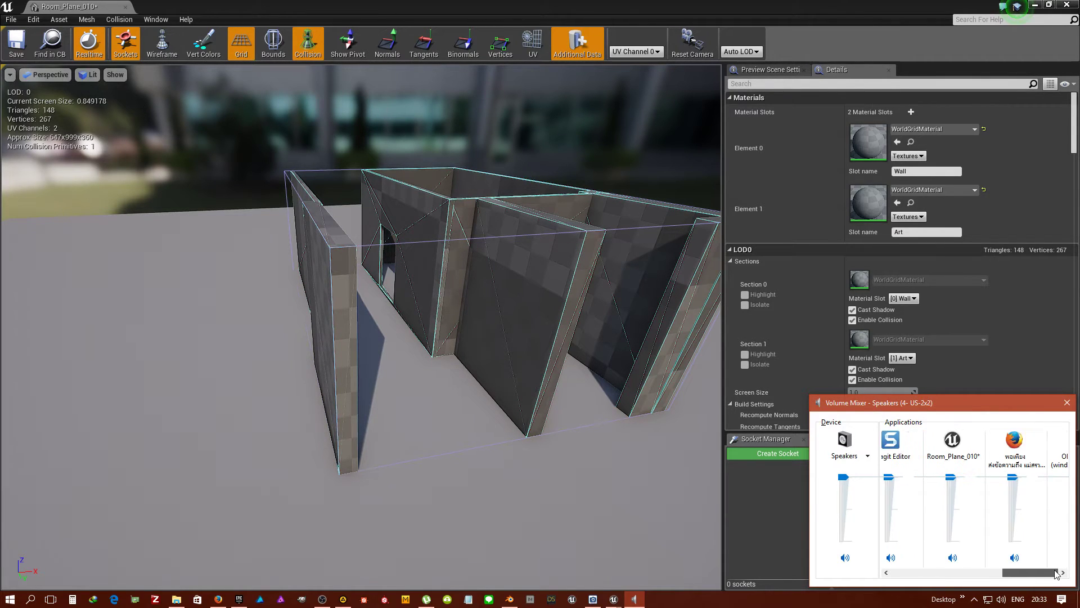
click(1062, 573)
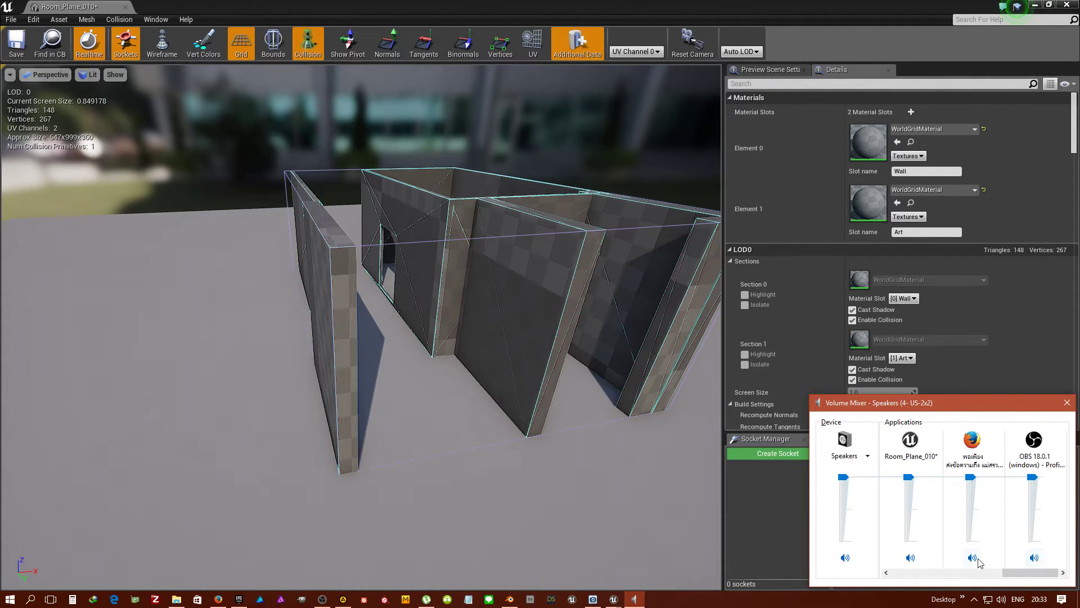
click(1068, 402)
drag(595, 349, 335, 458)
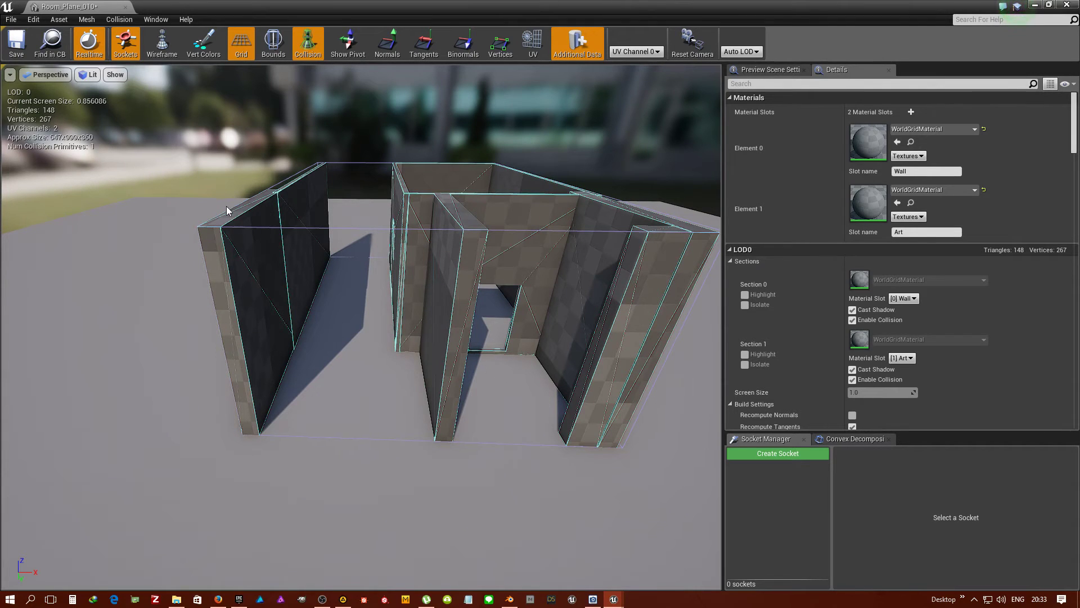
Use Remove Collision, then Convert Boxes to Convex, confirming with Yes
click(119, 20)
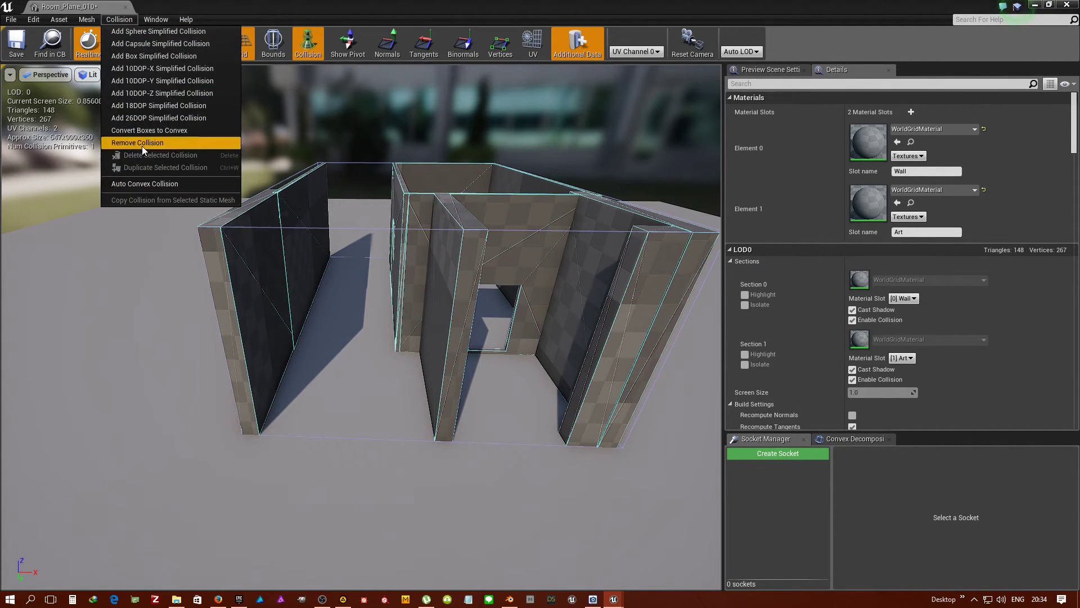
click(142, 146)
click(117, 20)
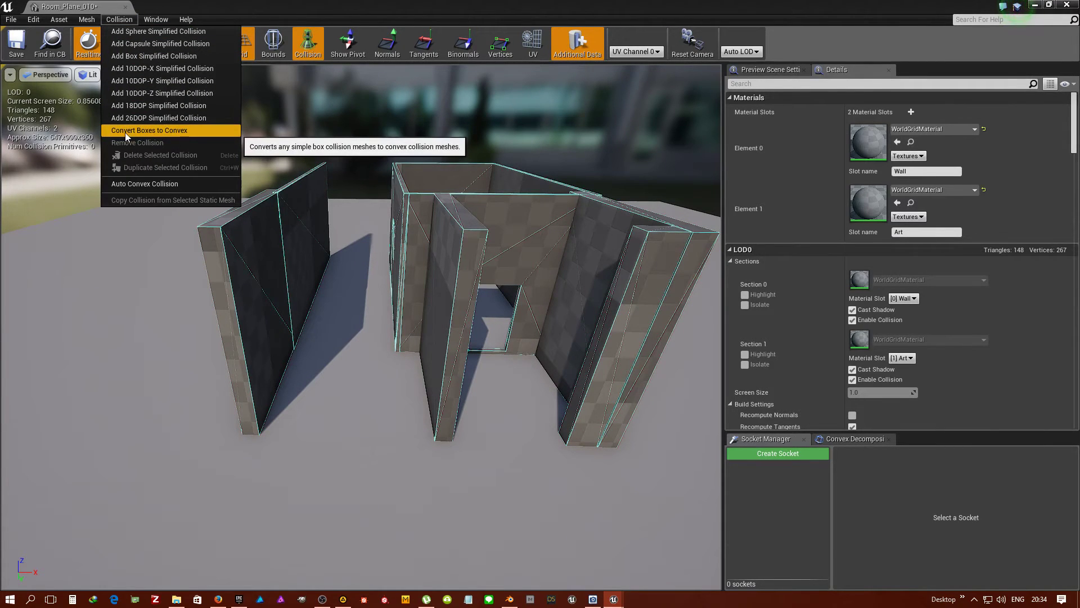
click(160, 130)
click(579, 328)
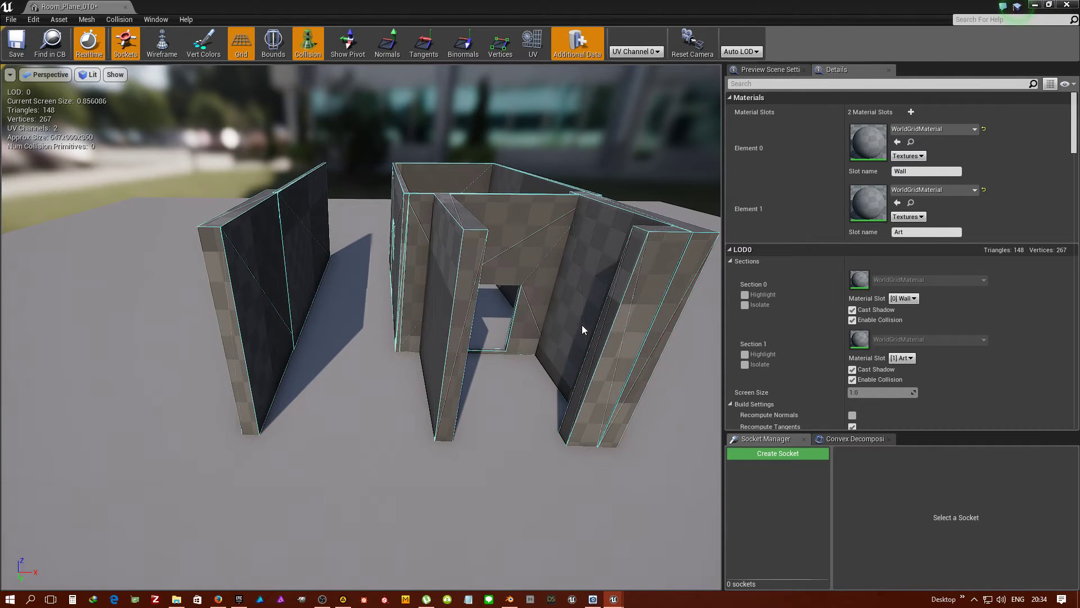
scroll(885, 388, down, 3)
scroll(883, 369, down, 4)
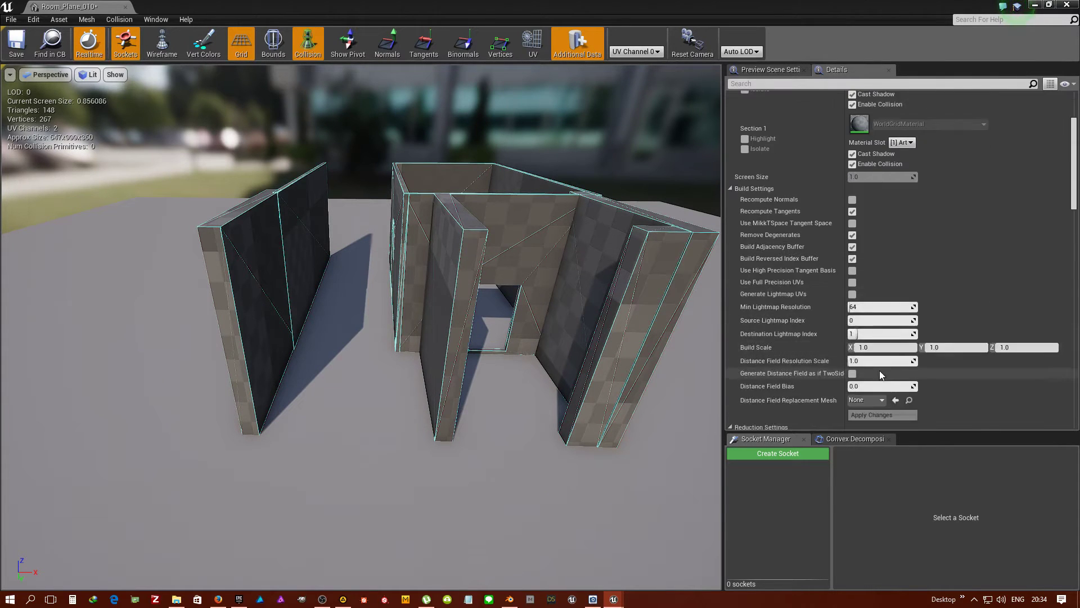
scroll(878, 372, down, 4)
scroll(877, 377, down, 3)
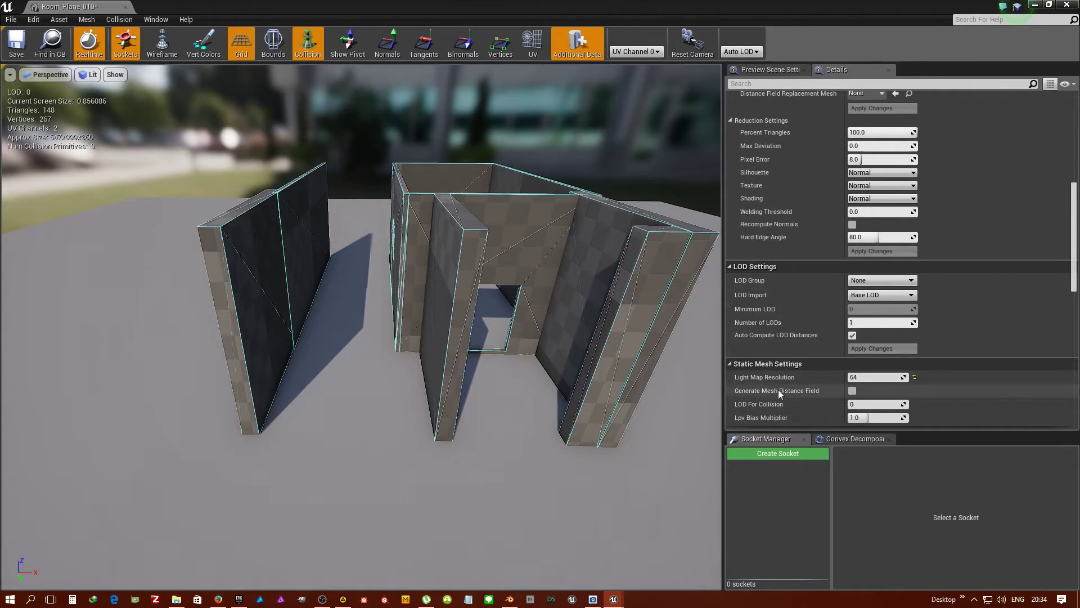
scroll(774, 351, down, 1)
scroll(779, 334, down, 2)
scroll(779, 332, down, 4)
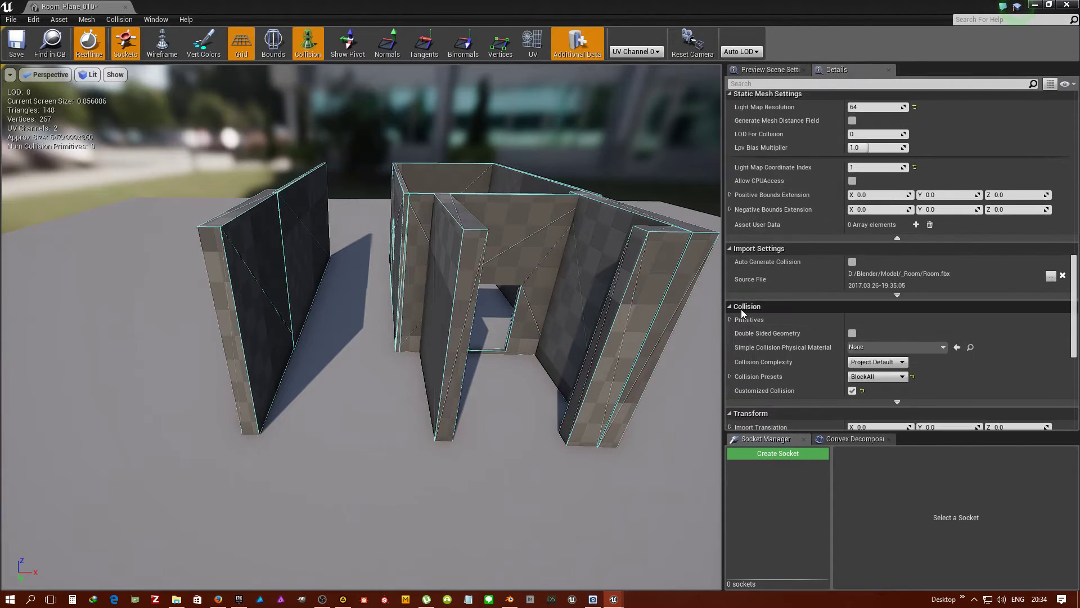
Choose Use Simple Collision As Complex for Collision Complexity, inspect the room interior, and save the wall mesh
click(886, 362)
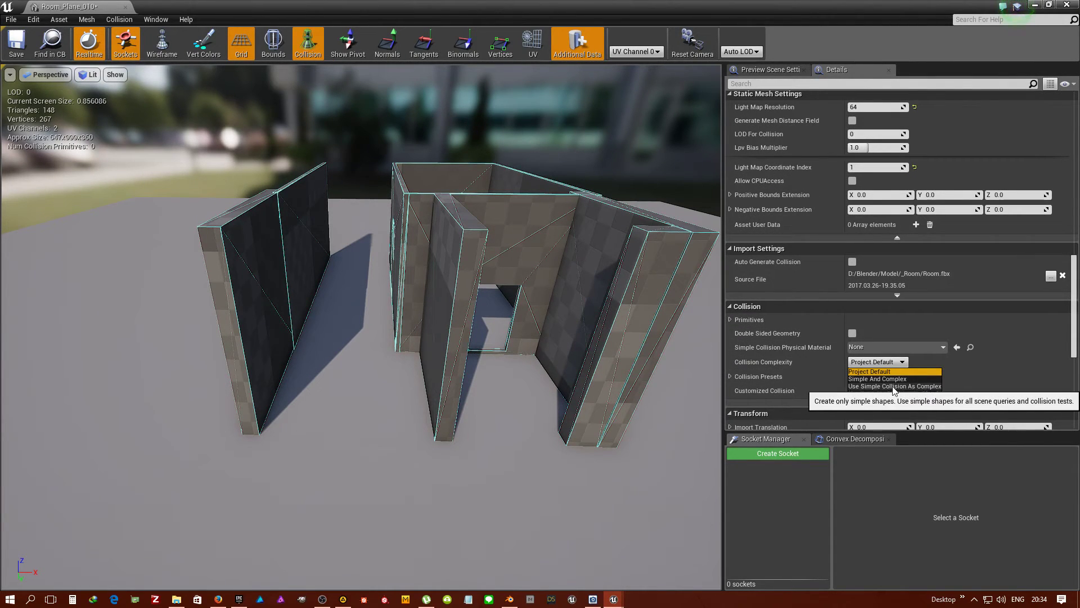
click(887, 388)
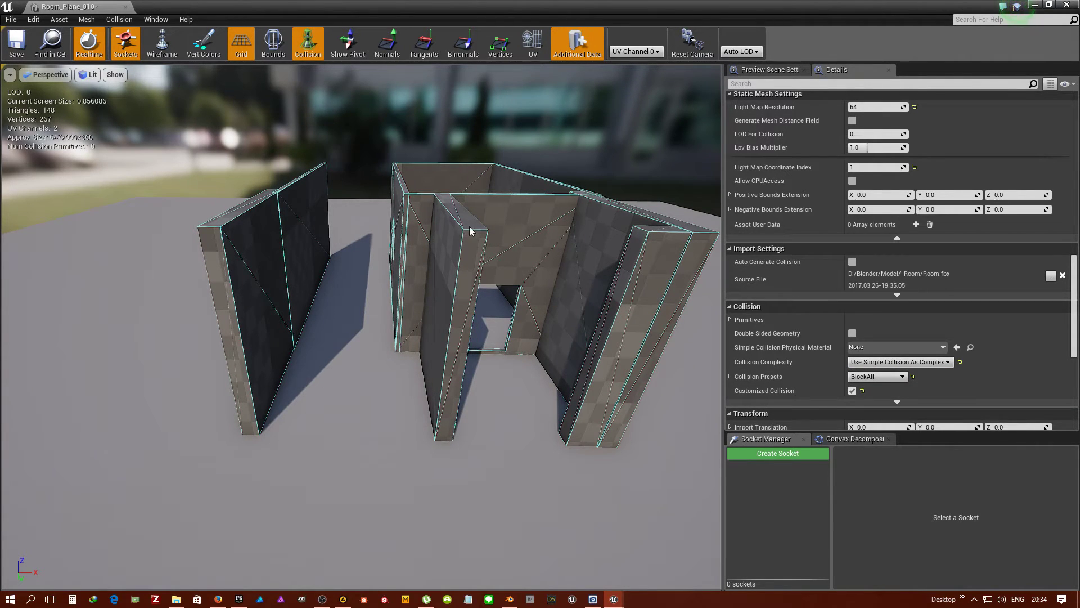
right_drag(472, 231, 472, 230)
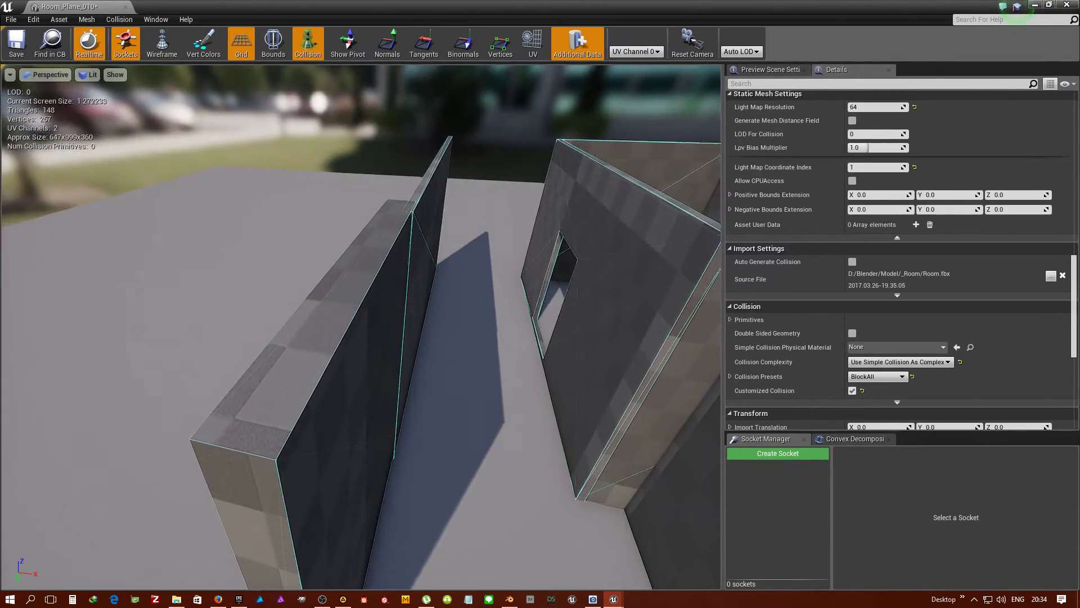
right_drag(528, 263, 527, 263)
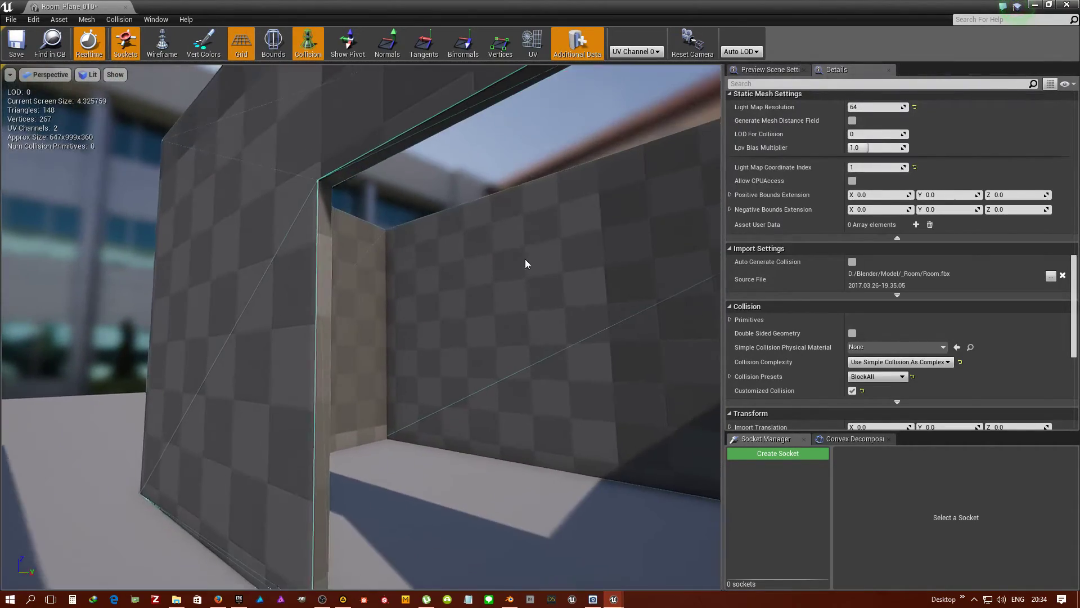
right_drag(333, 176, 333, 176)
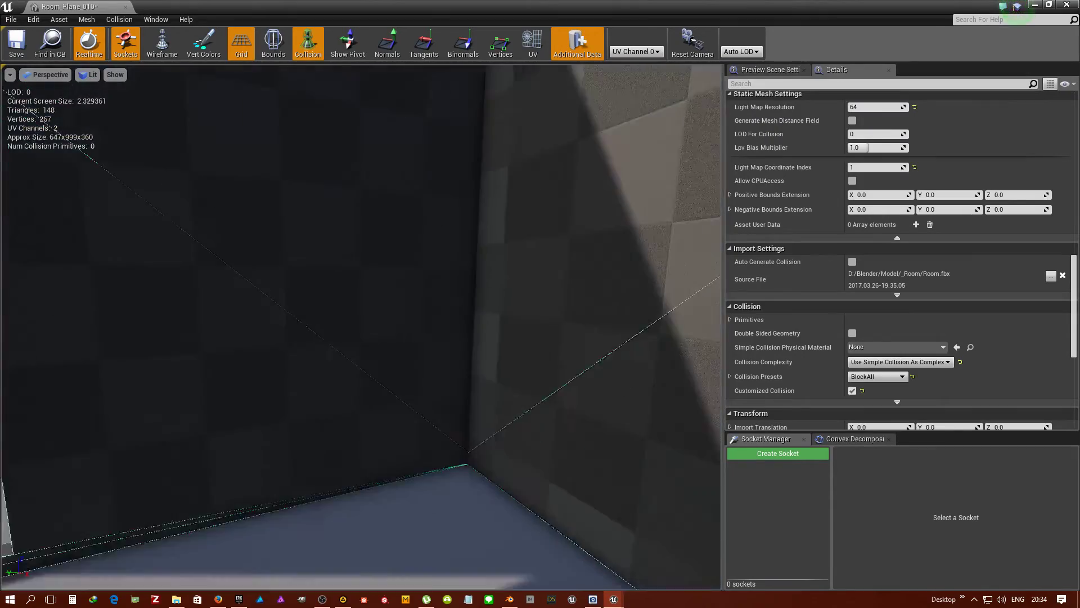
key(f)
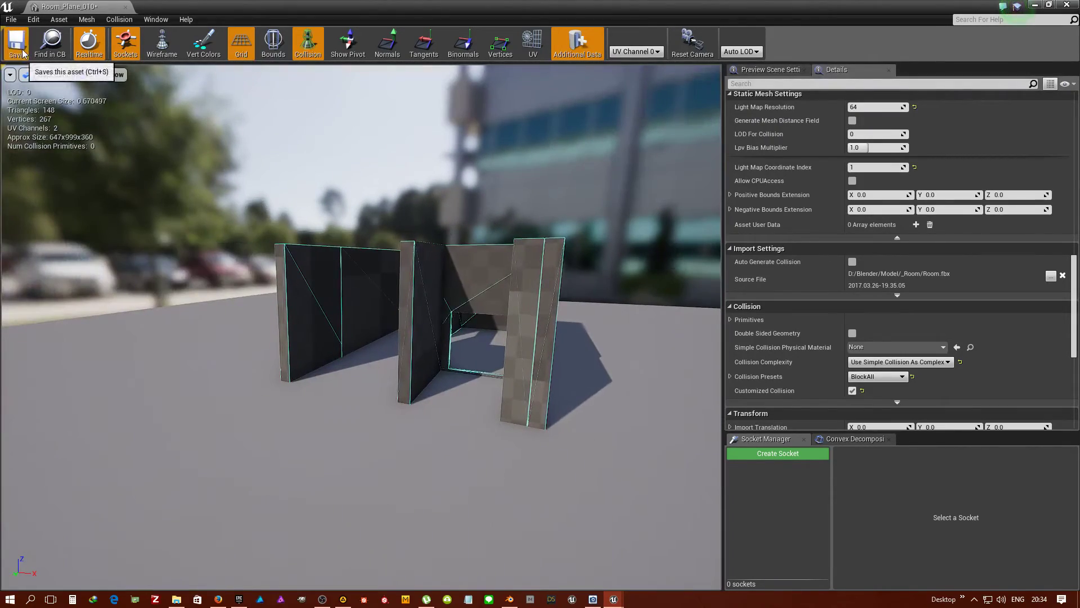
click(23, 53)
Close the wall mesh editor, walk the room in a Play session, then open the Room_Plane floor mesh
click(1061, 7)
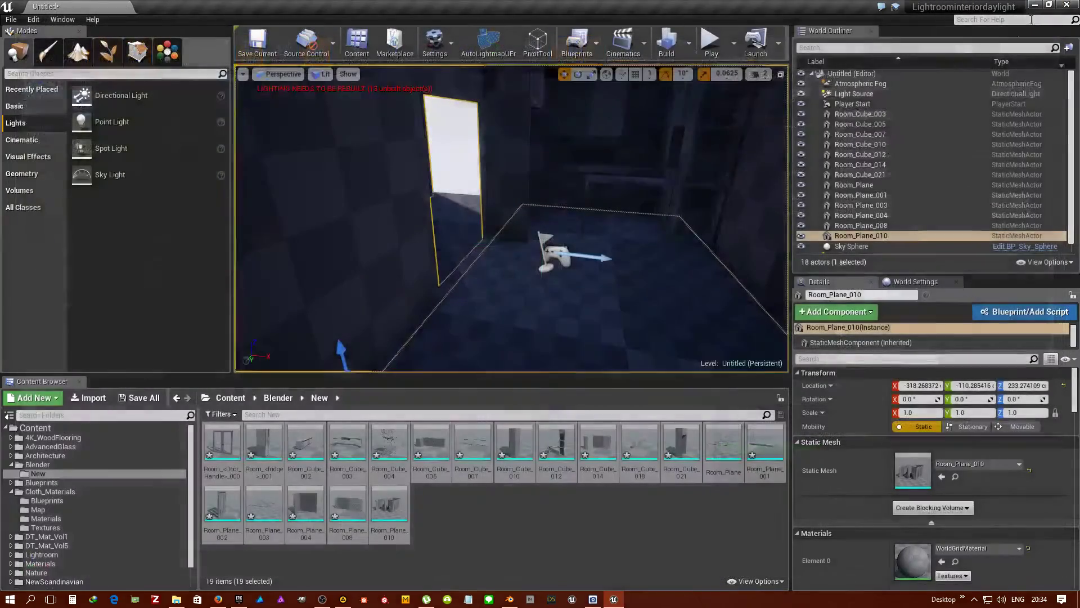
click(711, 45)
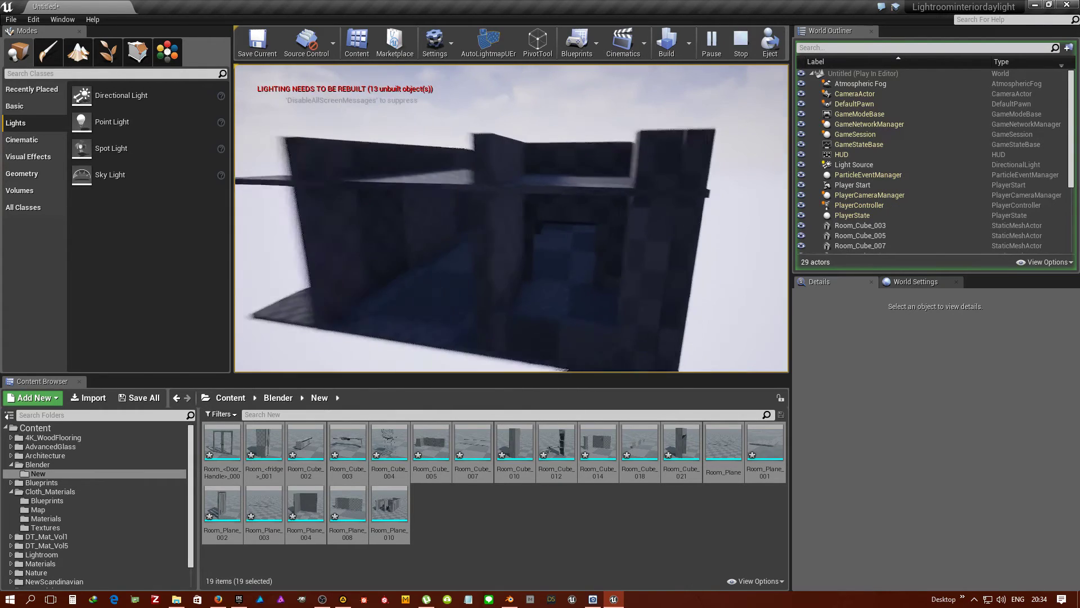
key(Escape)
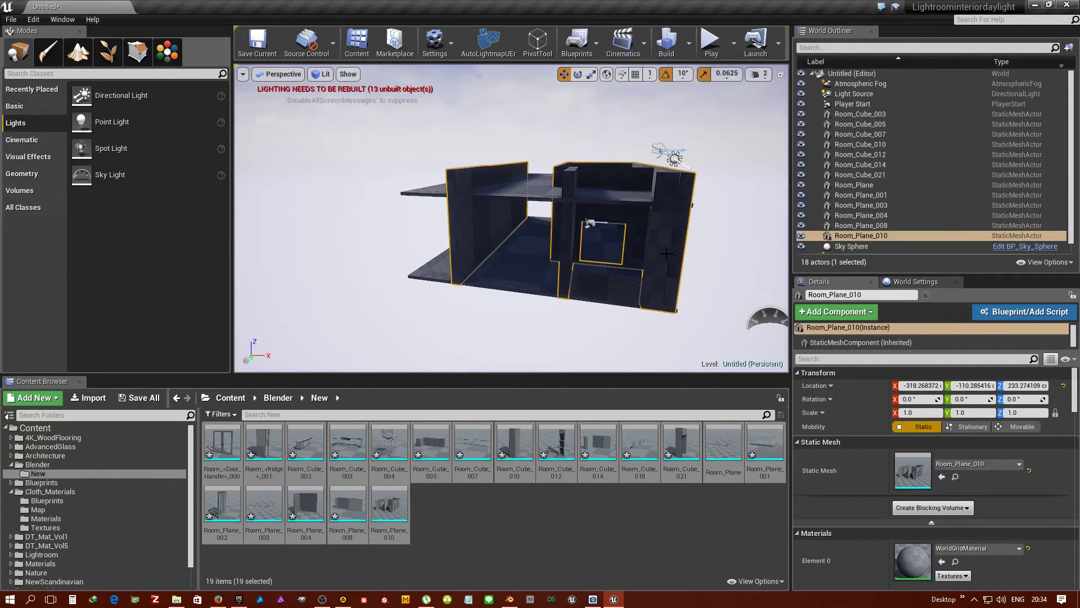
click(521, 264)
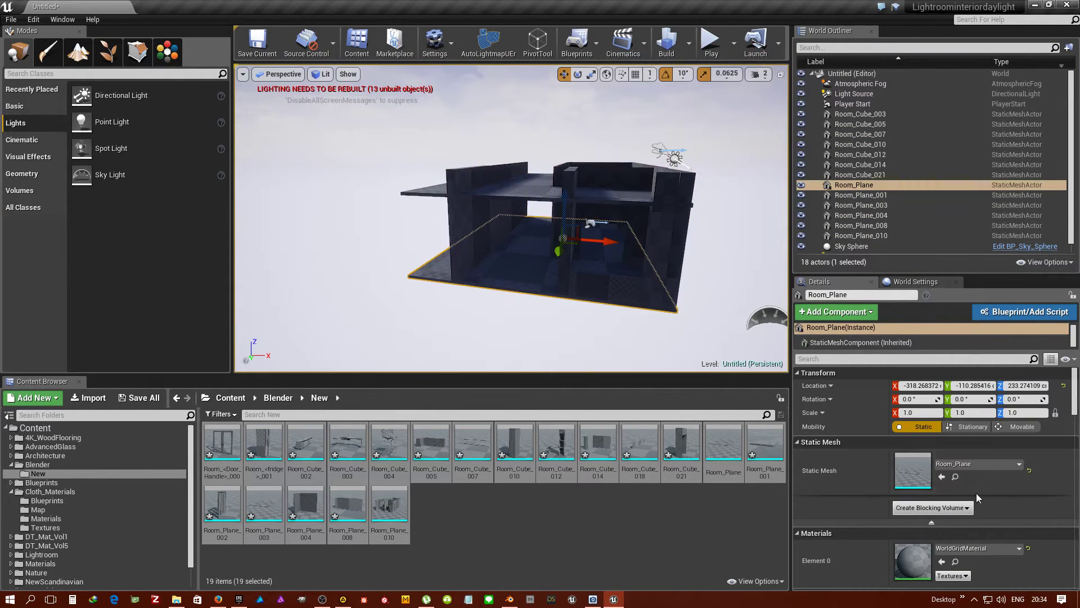
double_click(913, 470)
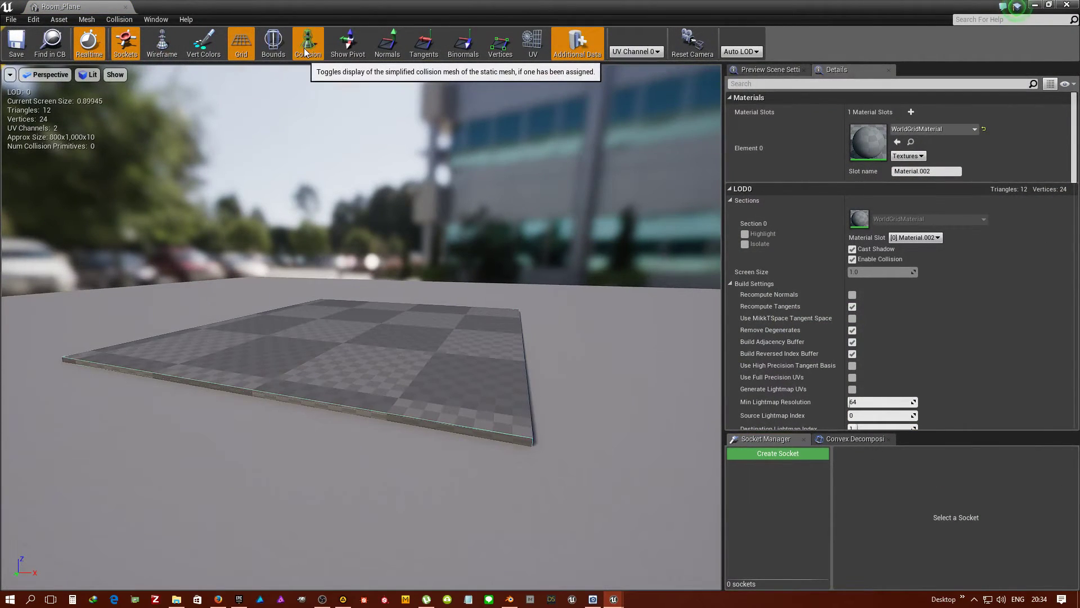
Switch Room_Plane's Collision Complexity to Simple And Complex, save the asset, and close the mesh editor
scroll(919, 345, down, 5)
scroll(918, 346, down, 5)
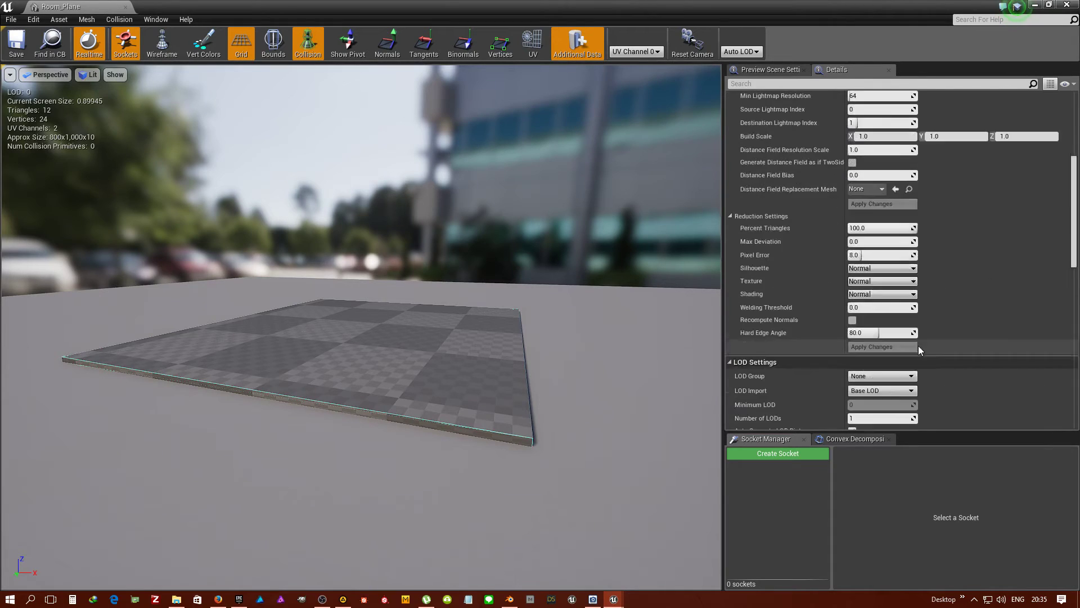
scroll(917, 346, down, 5)
scroll(916, 346, down, 5)
scroll(916, 346, down, 5)
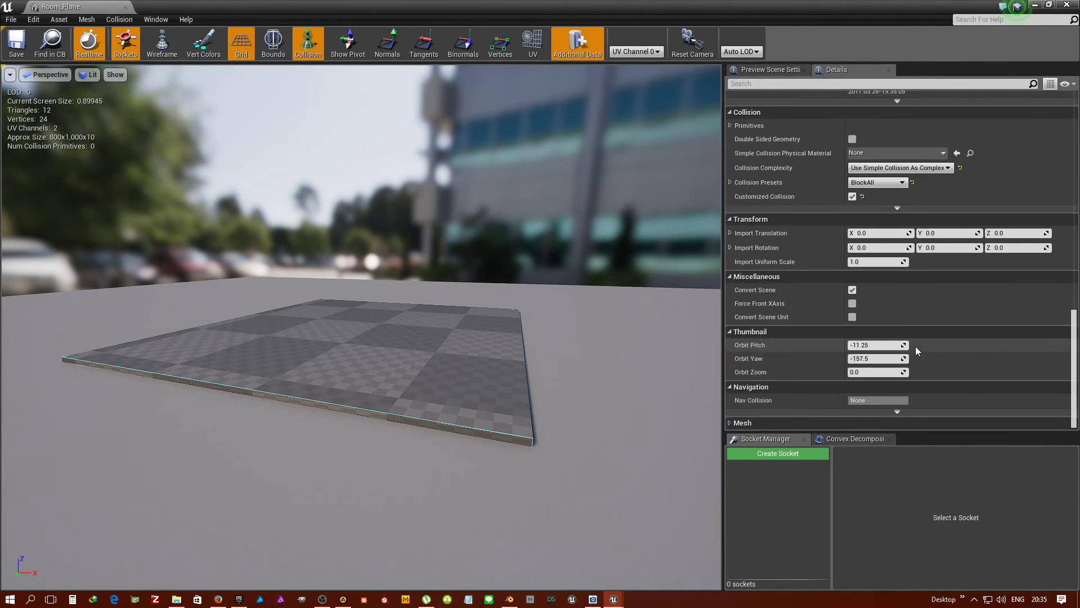
click(877, 168)
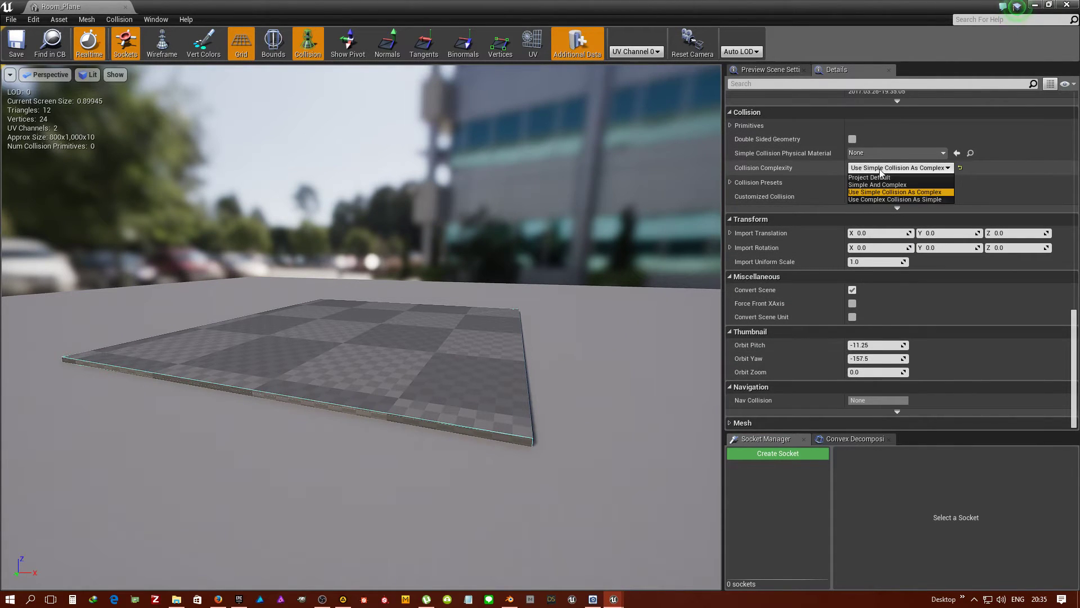
click(878, 185)
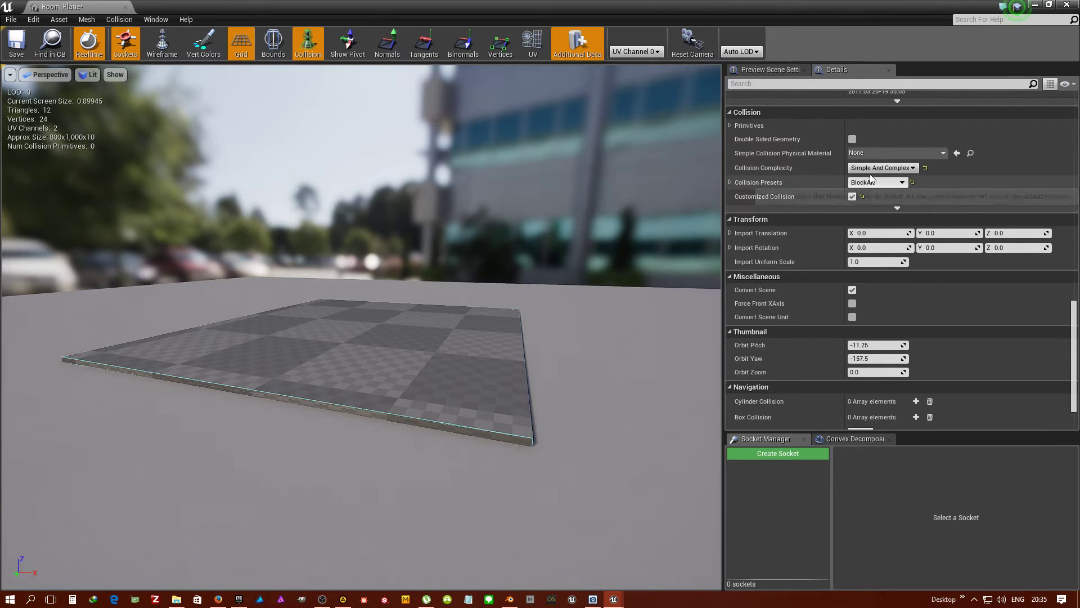
click(8, 41)
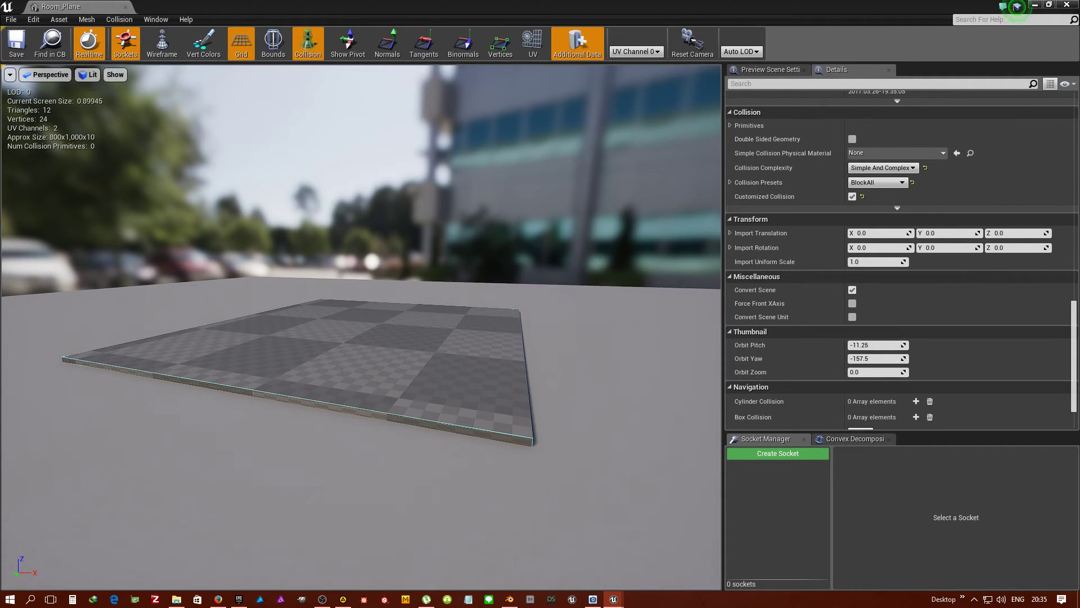
click(1066, 4)
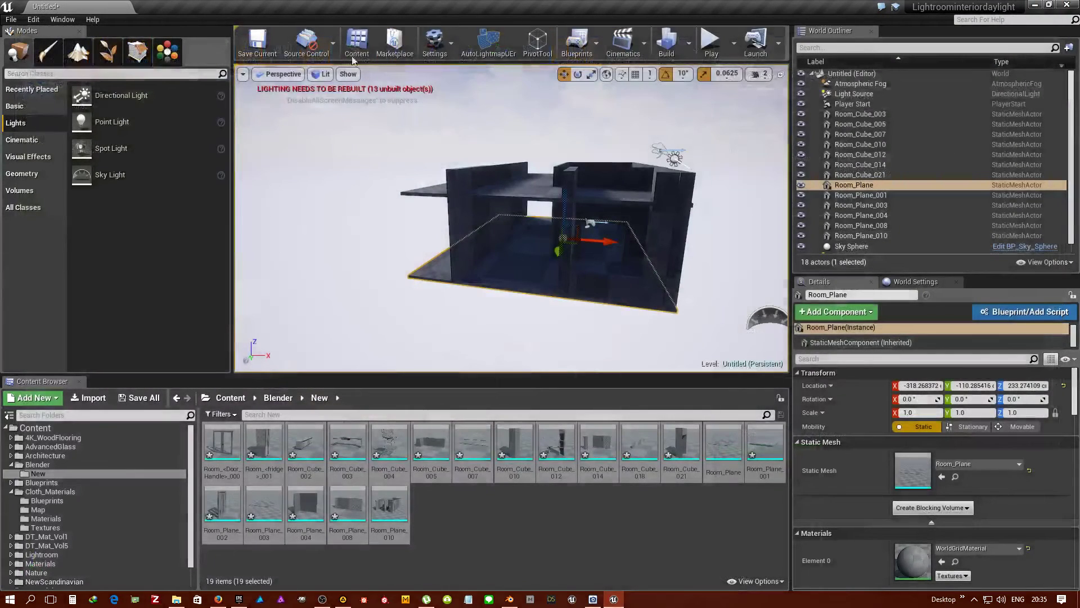
Run a Play session in the room, orbit the viewport, then open Room_Plane's static mesh again
click(710, 42)
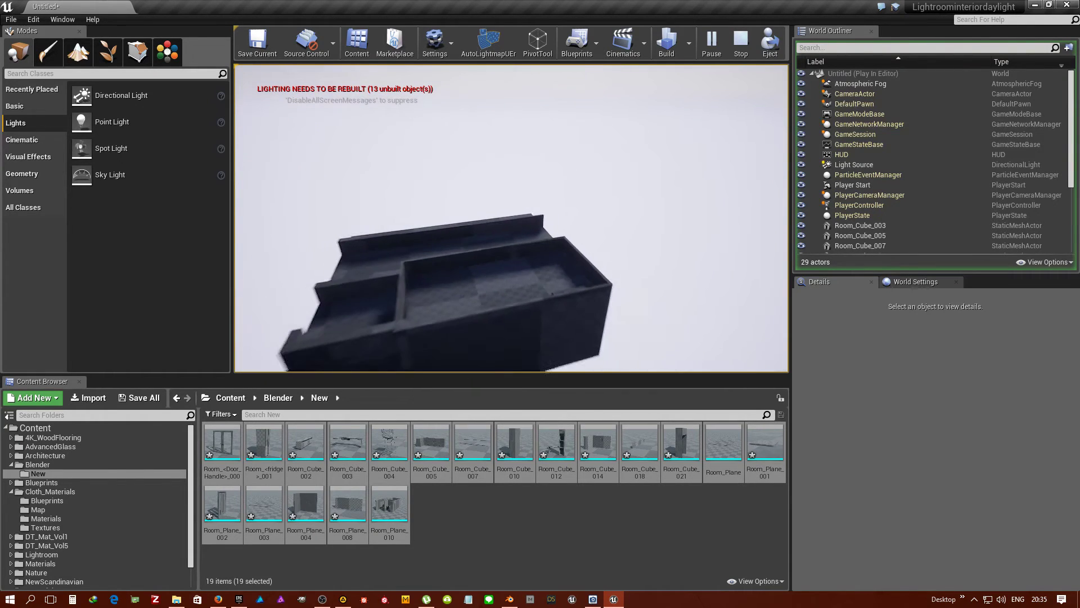
key(Escape)
right_drag(440, 259, 394, 315)
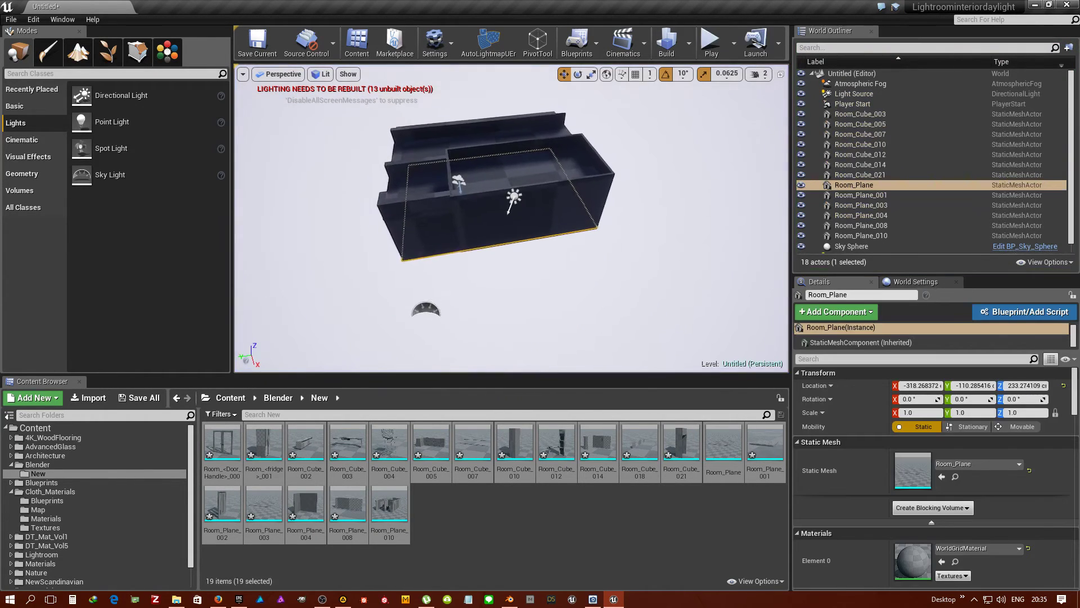
right_drag(506, 225, 450, 225)
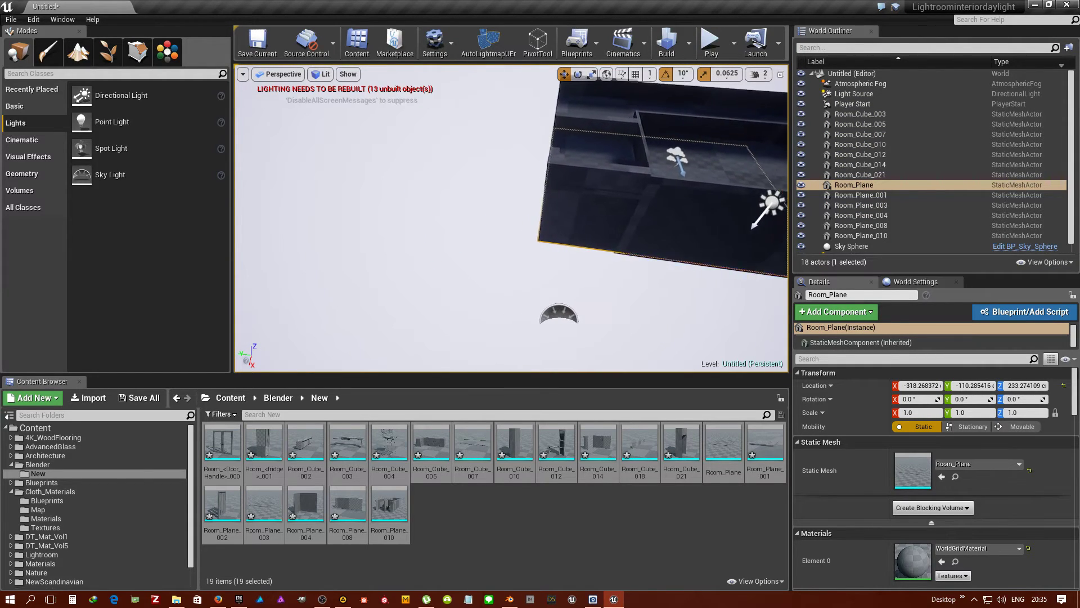
right_drag(566, 275, 597, 274)
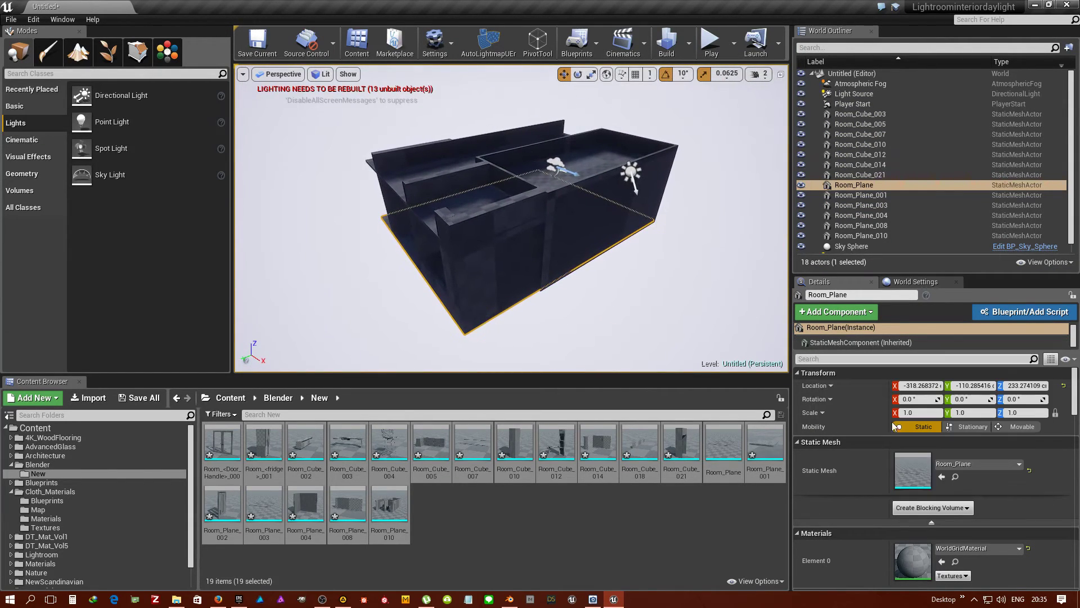
double_click(912, 470)
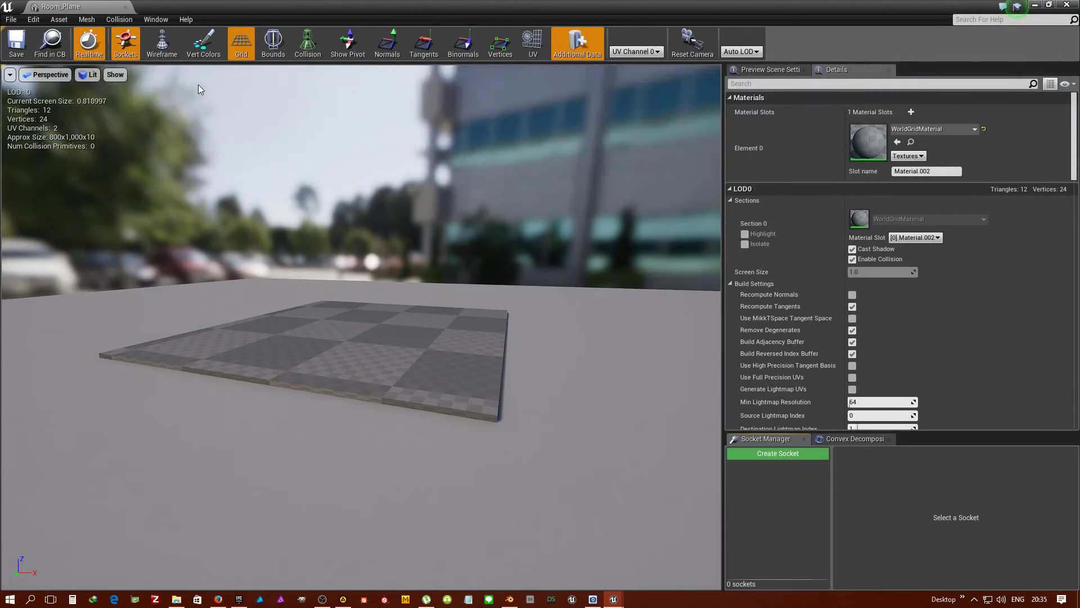
Set Room_Plane's Collision Complexity to Use Complex Collision As Simple and display its collision
scroll(844, 248, down, 2)
scroll(844, 247, down, 5)
scroll(844, 248, down, 5)
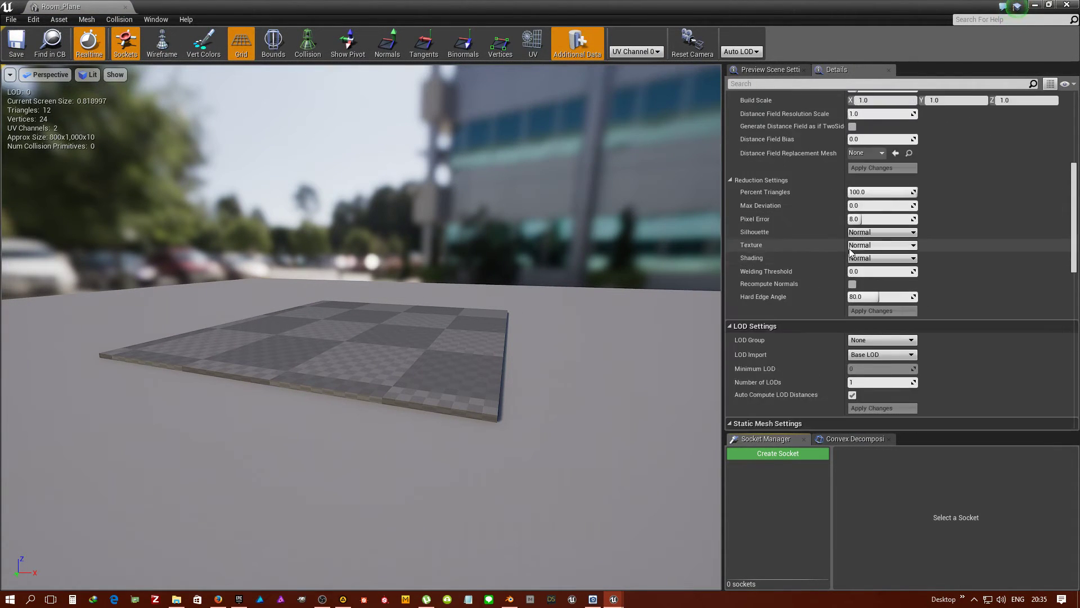
scroll(844, 248, down, 5)
scroll(845, 245, down, 5)
scroll(844, 241, down, 2)
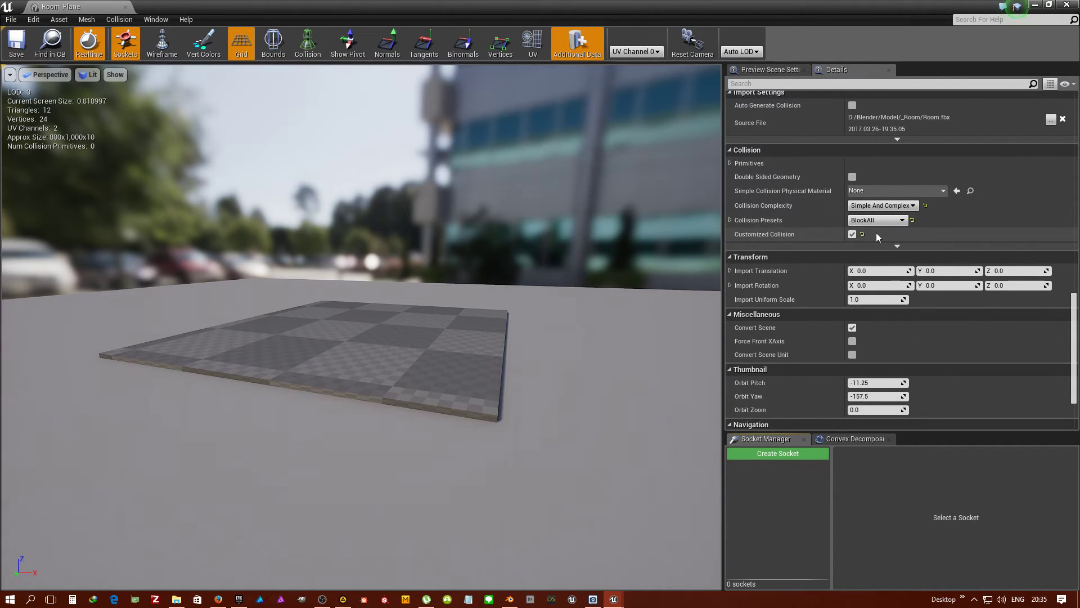
click(870, 206)
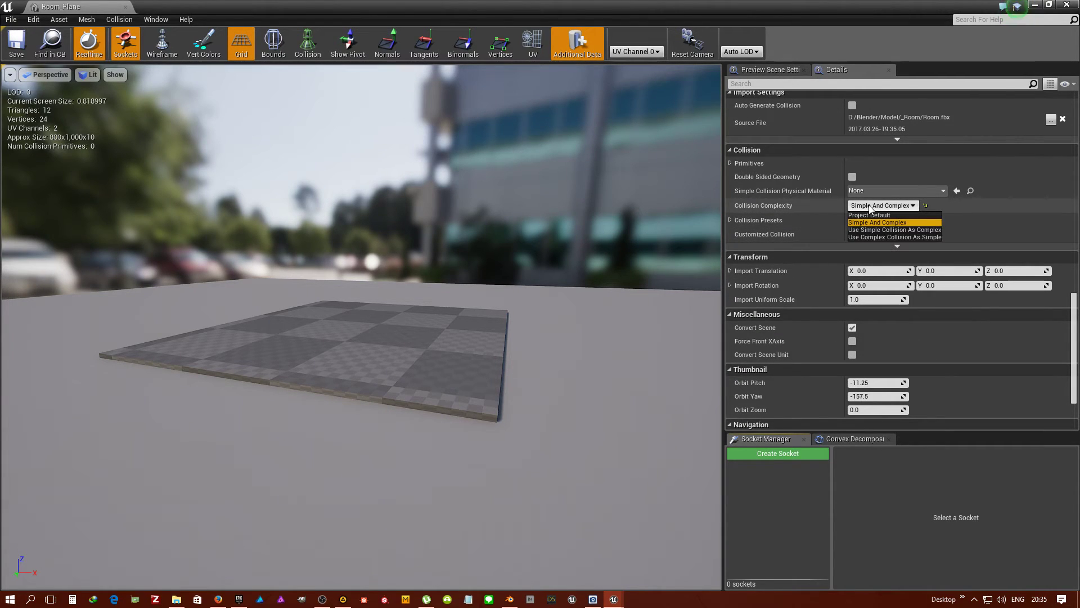
click(877, 237)
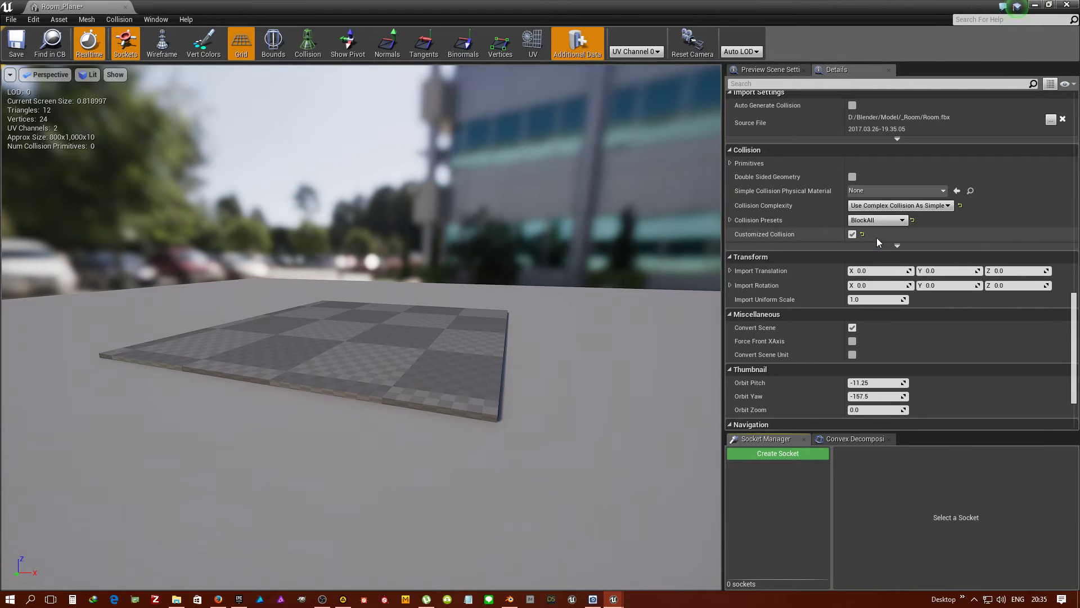
click(311, 45)
Save Room_Plane, close the mesh editor, and select the Room_Plane_010 wall mesh
click(14, 40)
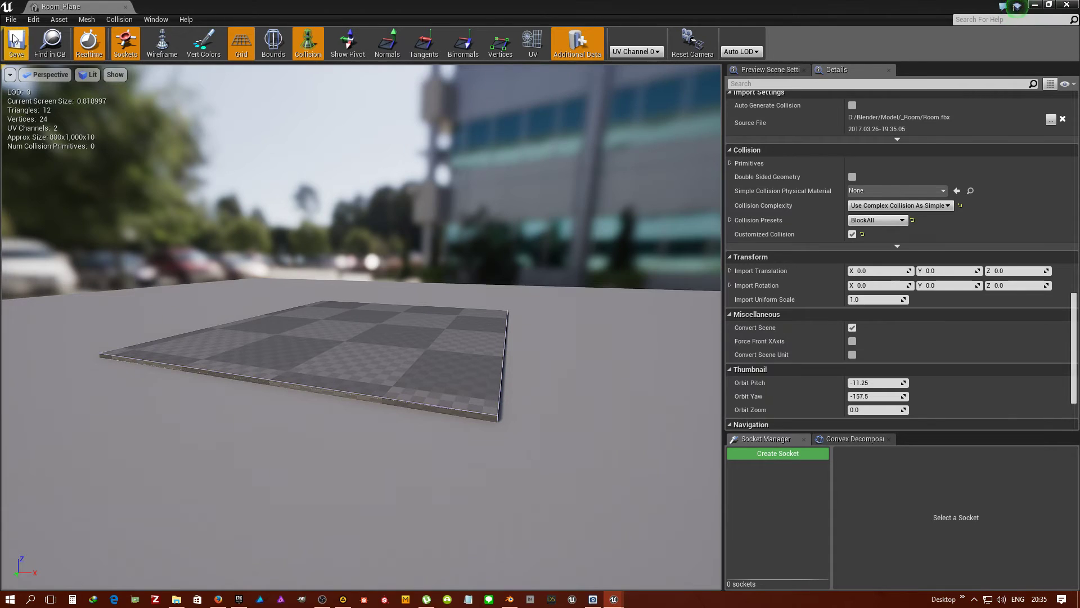
click(1066, 4)
click(578, 219)
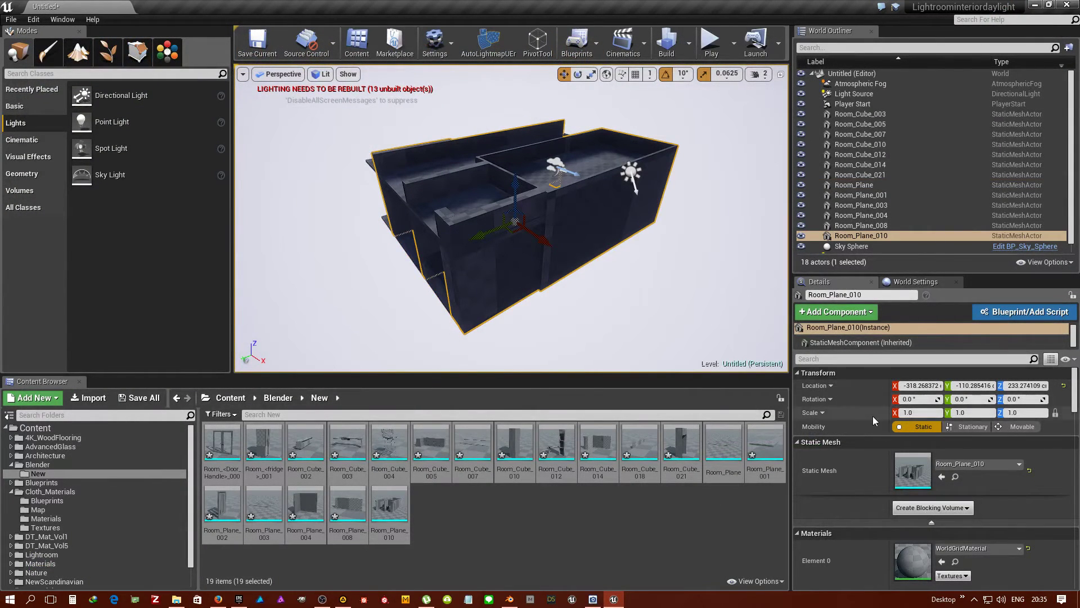
Open Room_Plane_010, set Collision Complexity to Use Complex Collision As Simple, and save it
double_click(913, 471)
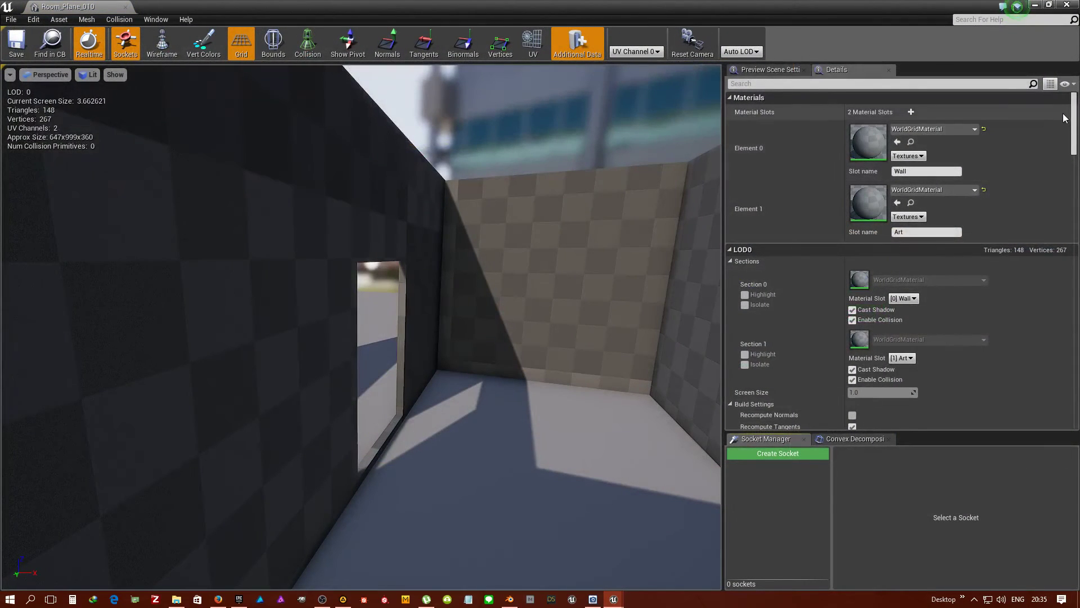
scroll(1064, 400, down, 10)
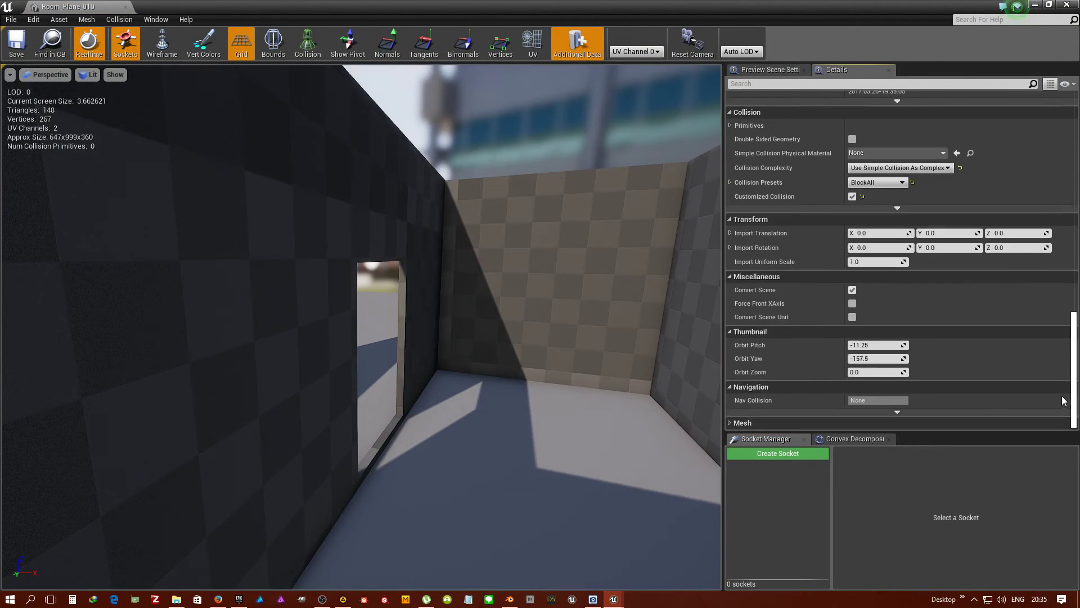
click(886, 169)
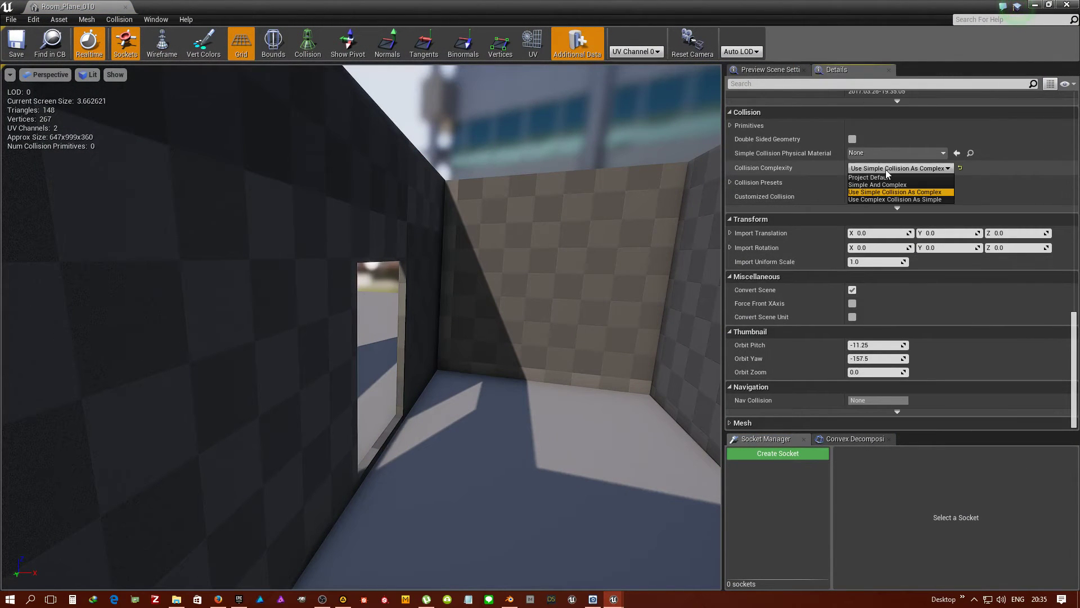
click(859, 200)
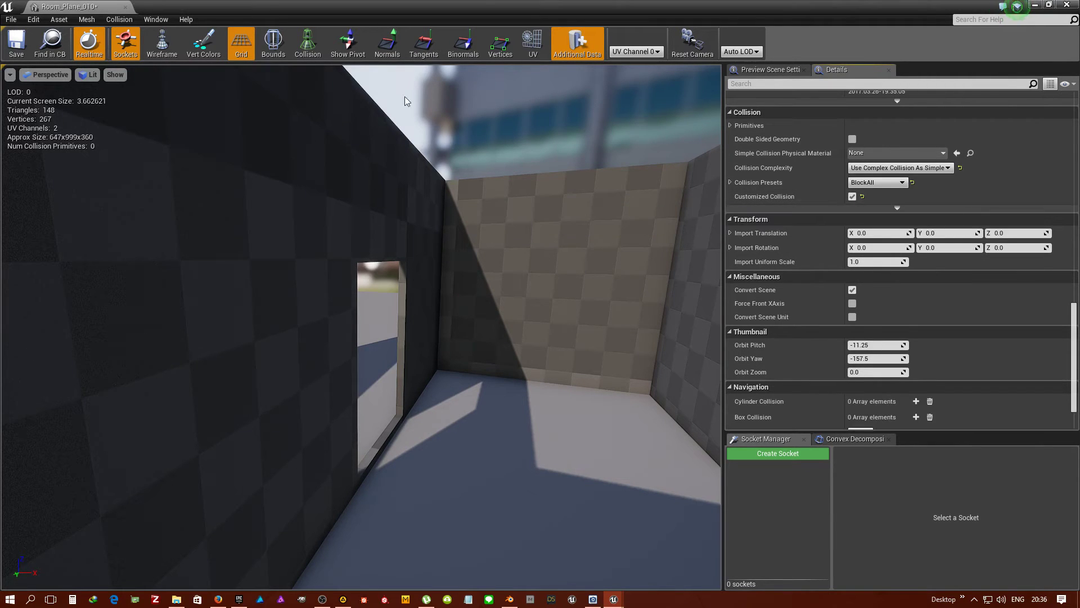
click(23, 54)
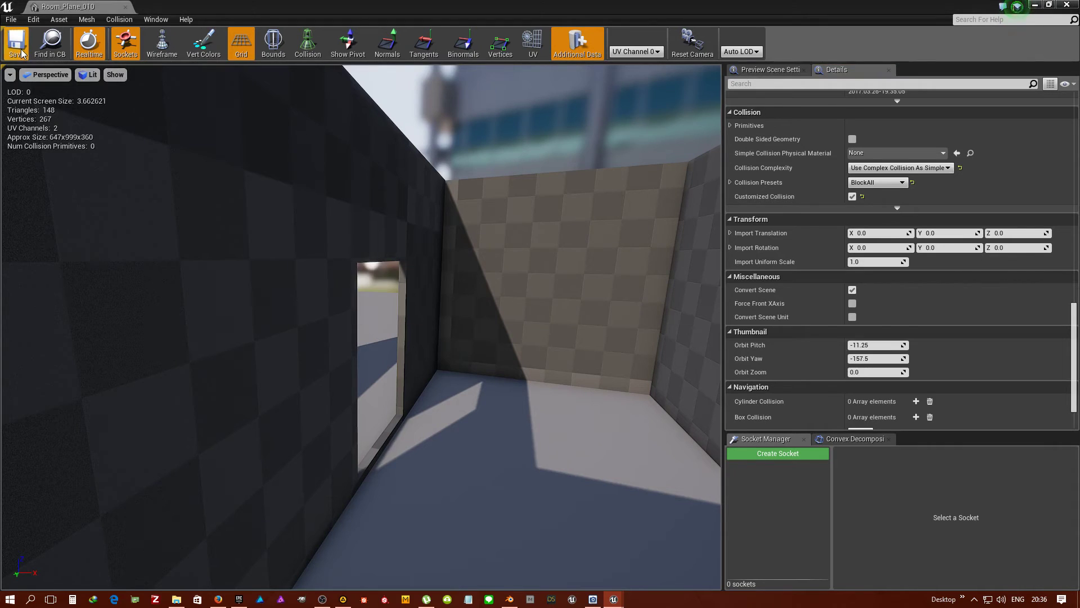
Show the collision wireframe over the walls, check the Collision menu, and close the mesh editor
click(307, 55)
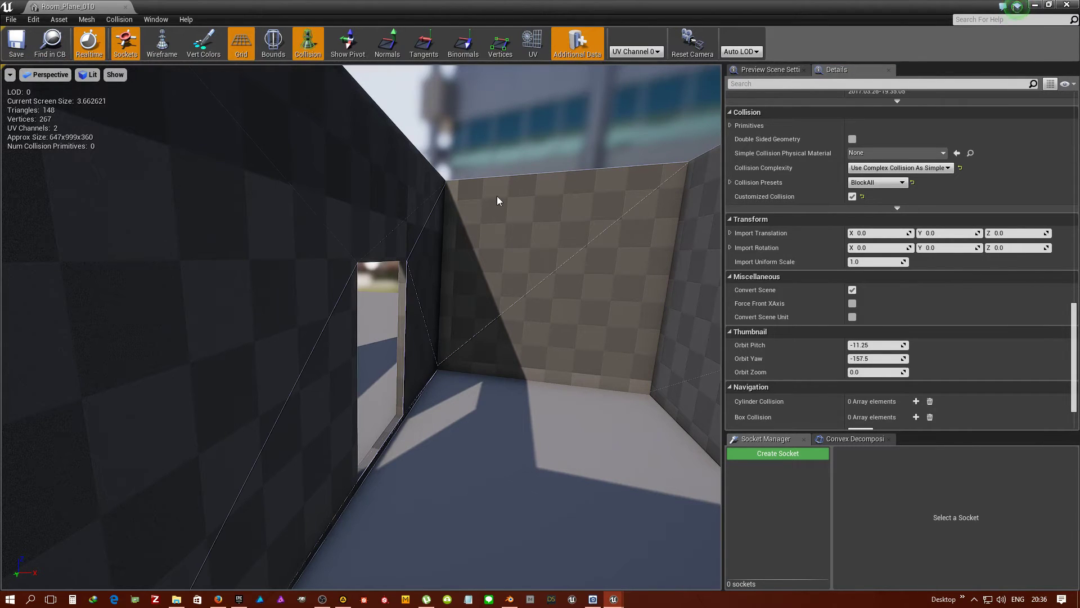
click(110, 21)
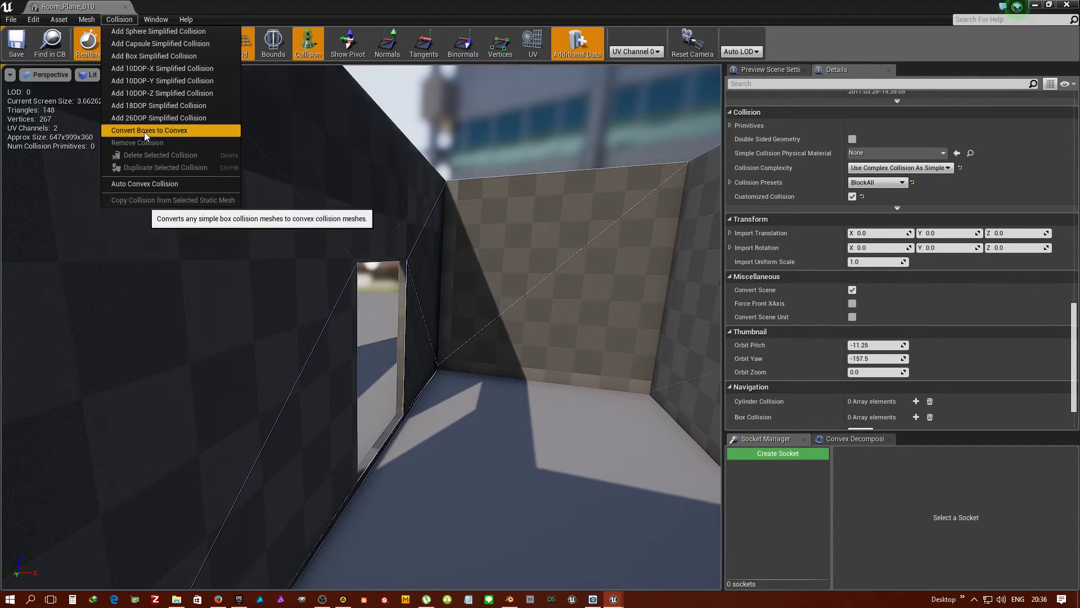
click(19, 52)
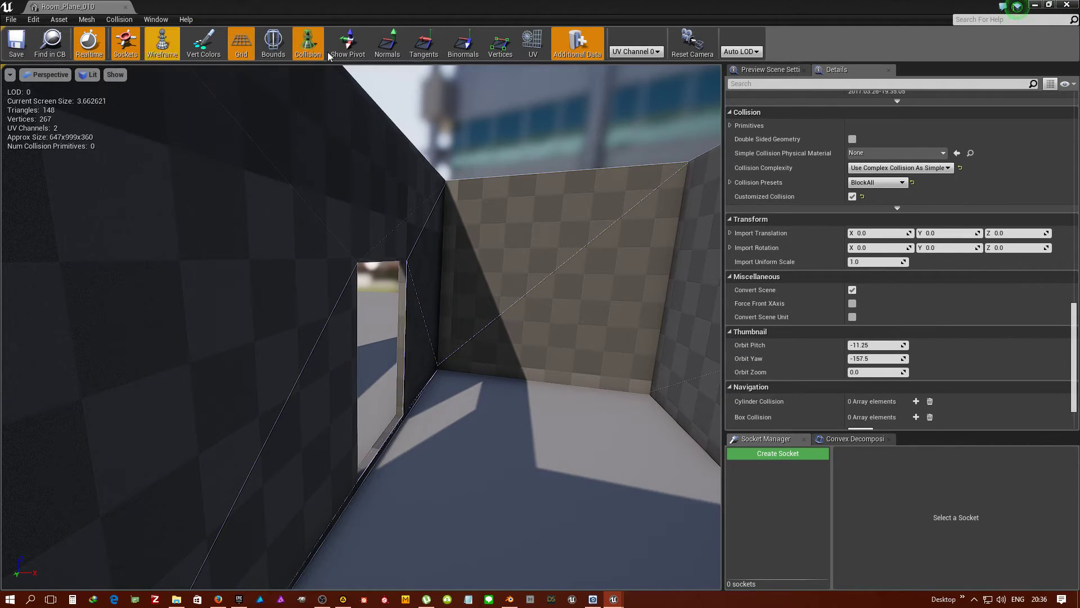
click(1060, 5)
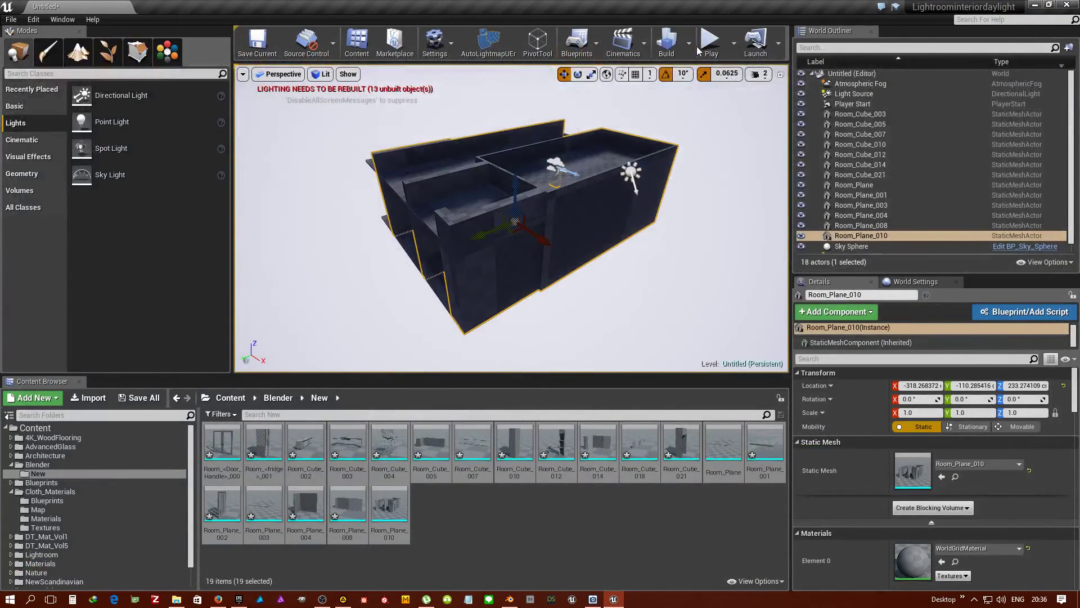
Walk around the room in Play mode testing the walls, then stop and select Room_Plane_010
click(696, 46)
click(700, 68)
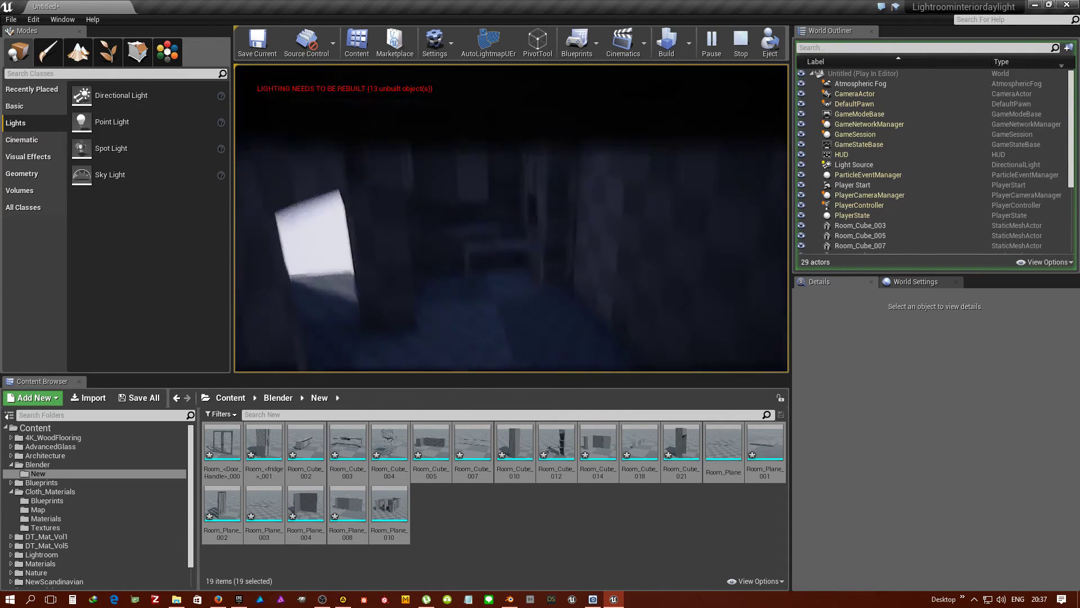
key(Escape)
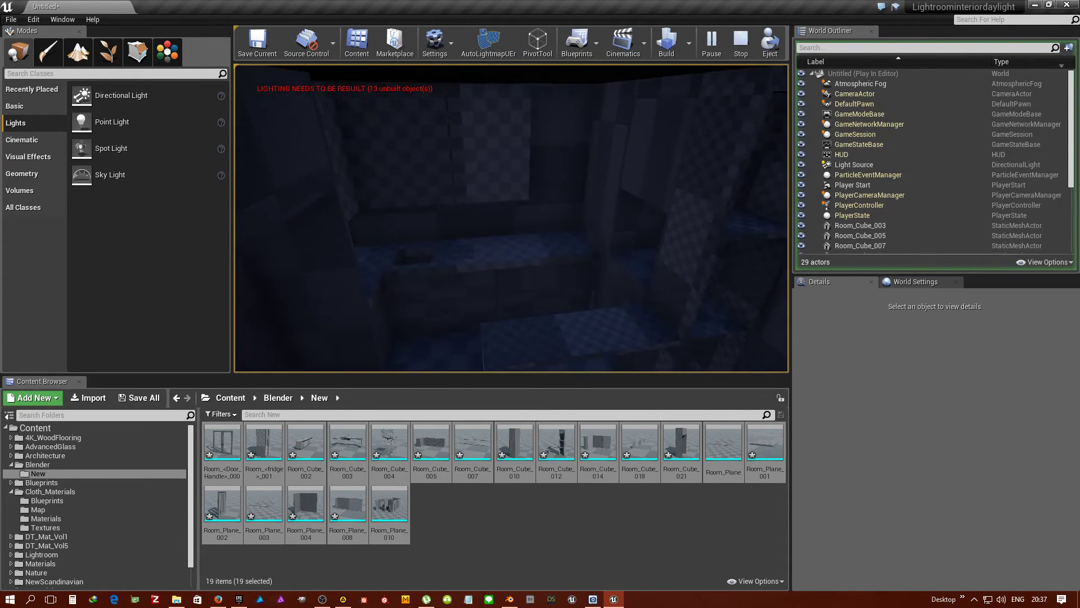
click(507, 343)
right_drag(506, 225, 506, 169)
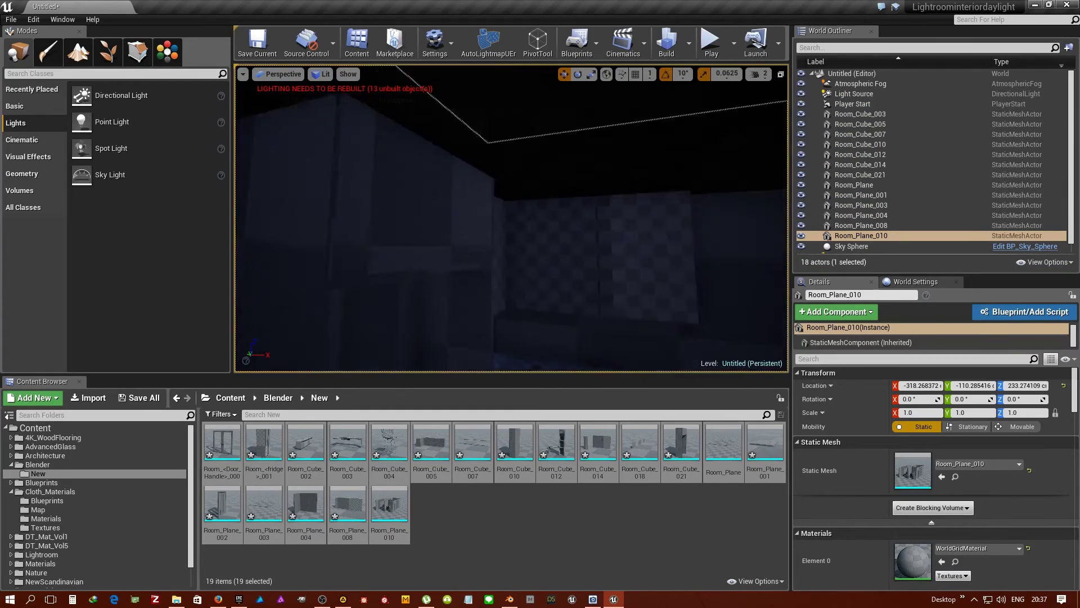
Select the Room_Plane_003 floor mesh and open it in the Static Mesh Editor
right_drag(506, 225, 507, 253)
click(506, 270)
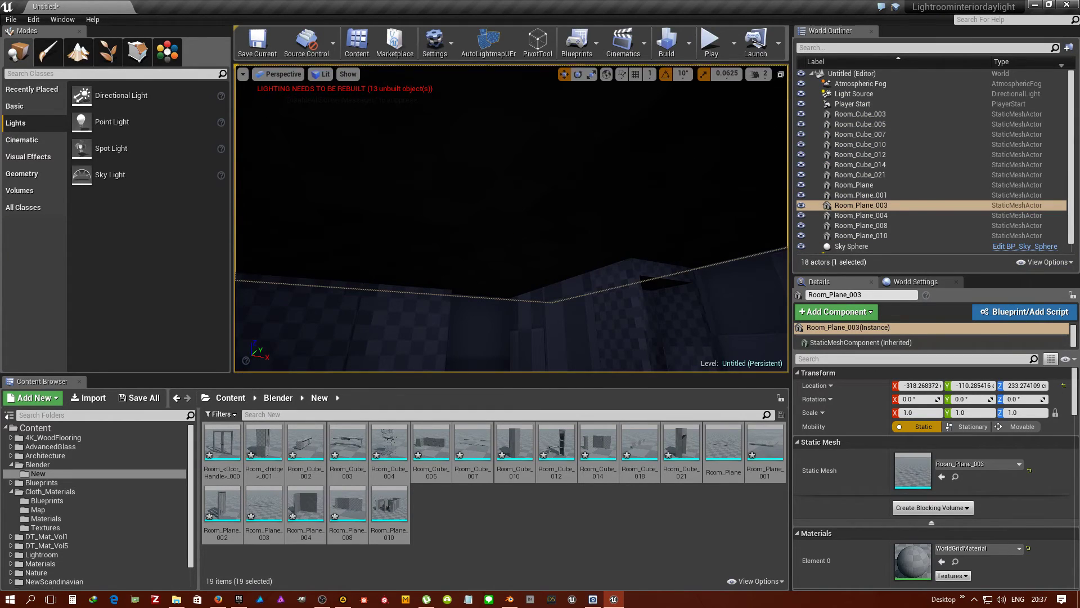
double_click(909, 466)
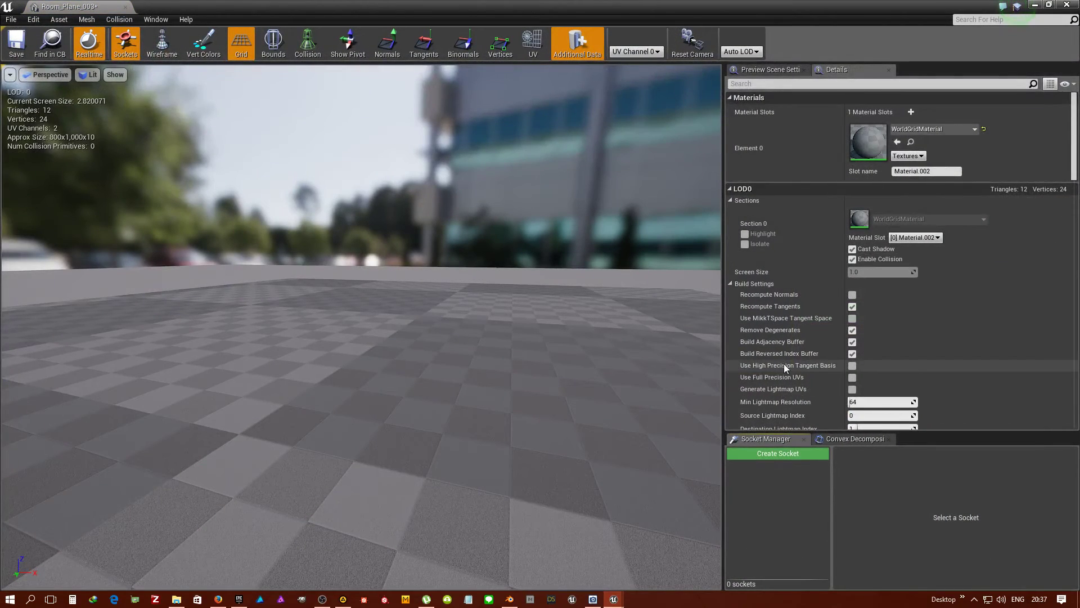
scroll(785, 364, down, 3)
scroll(449, 320, down, 5)
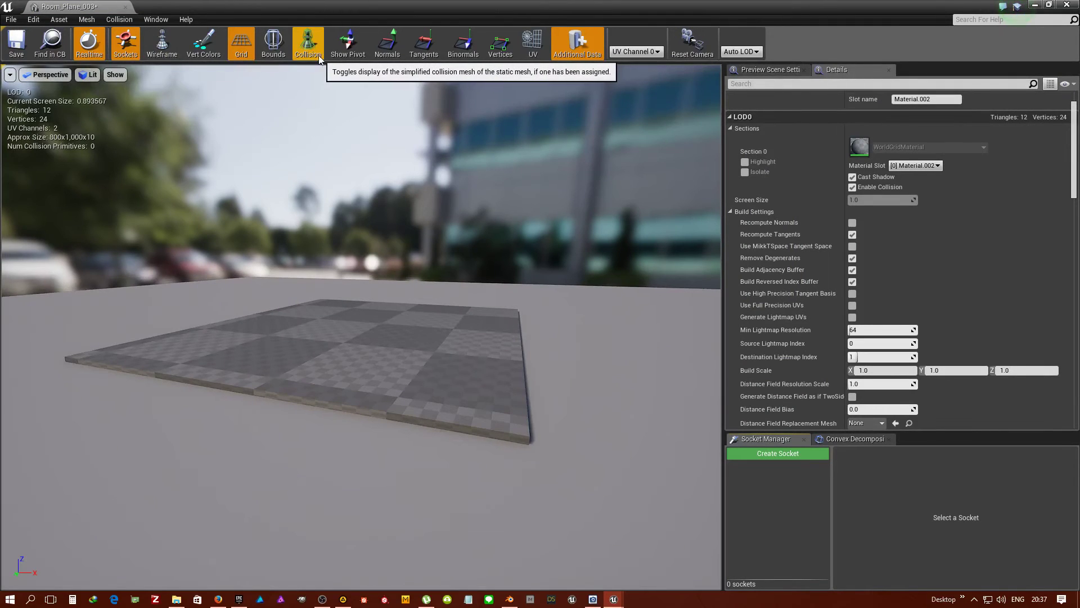
scroll(932, 348, down, 2)
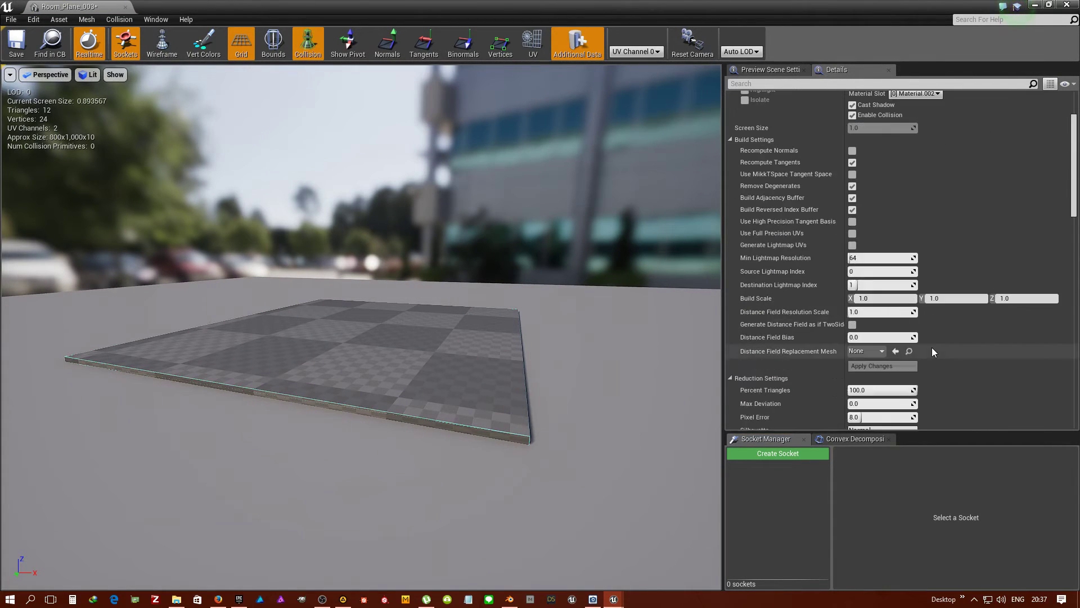
scroll(933, 349, down, 3)
scroll(932, 349, down, 3)
scroll(932, 349, down, 3)
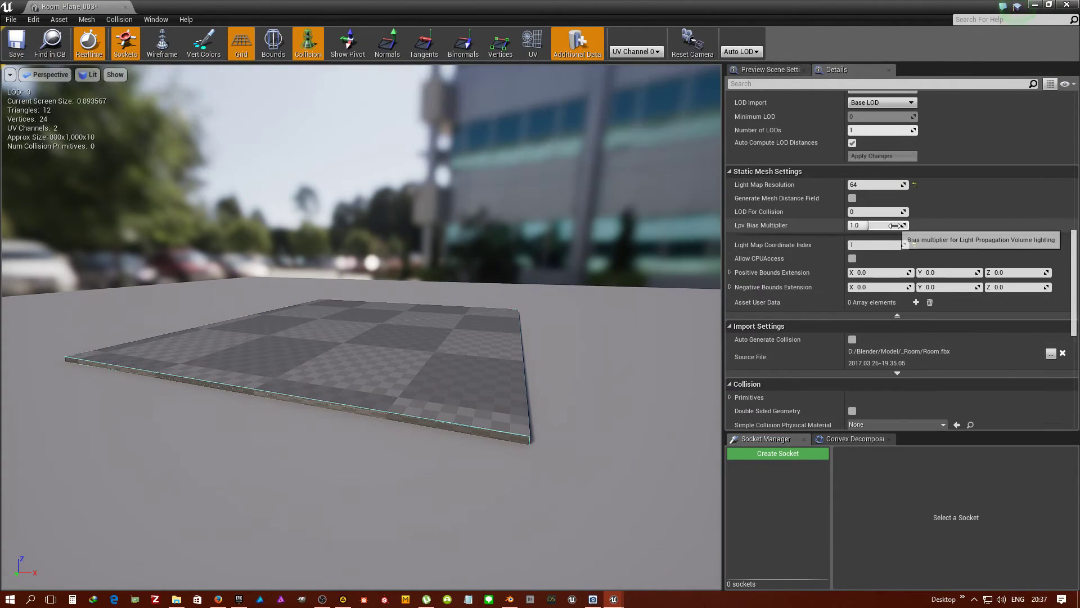
scroll(889, 309, down, 3)
scroll(889, 309, down, 3)
scroll(891, 309, down, 3)
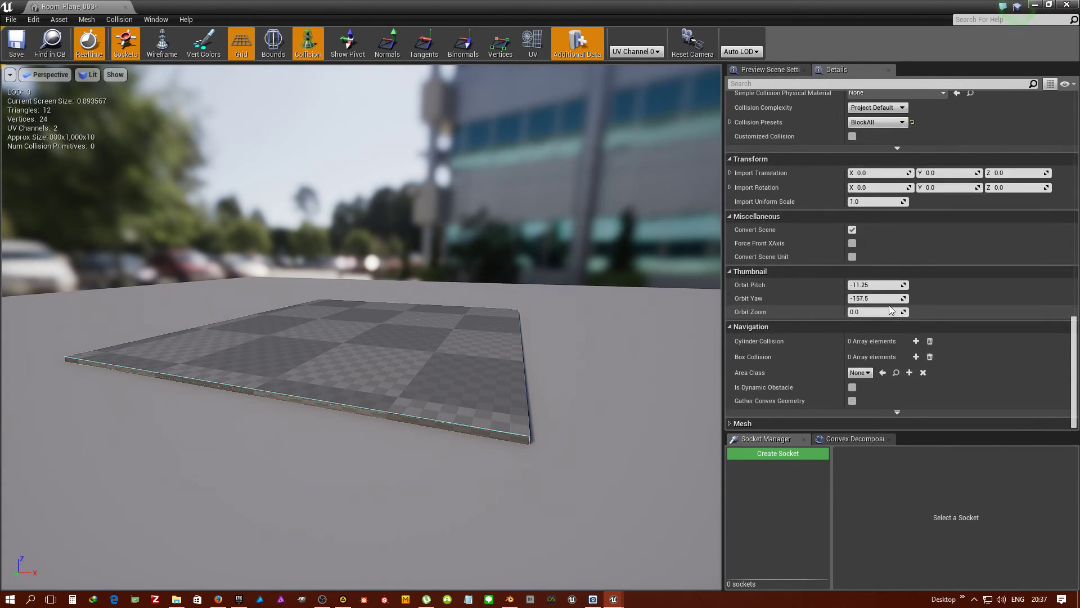
scroll(735, 229, up, 3)
scroll(735, 230, up, 3)
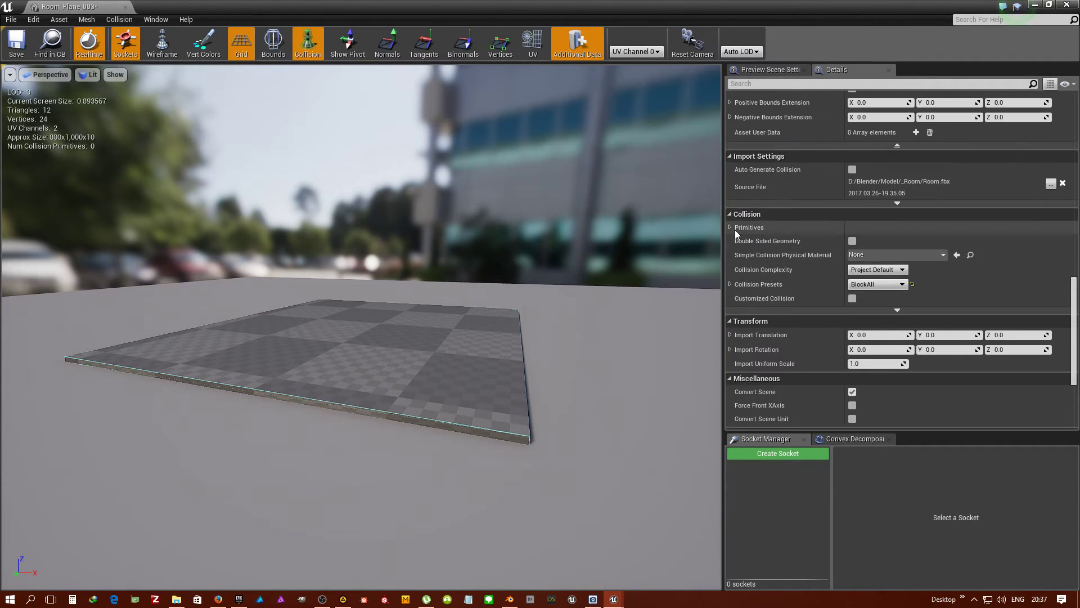
Set its Collision Complexity to Use Complex Collision As Simple, save, and close the editor
click(886, 272)
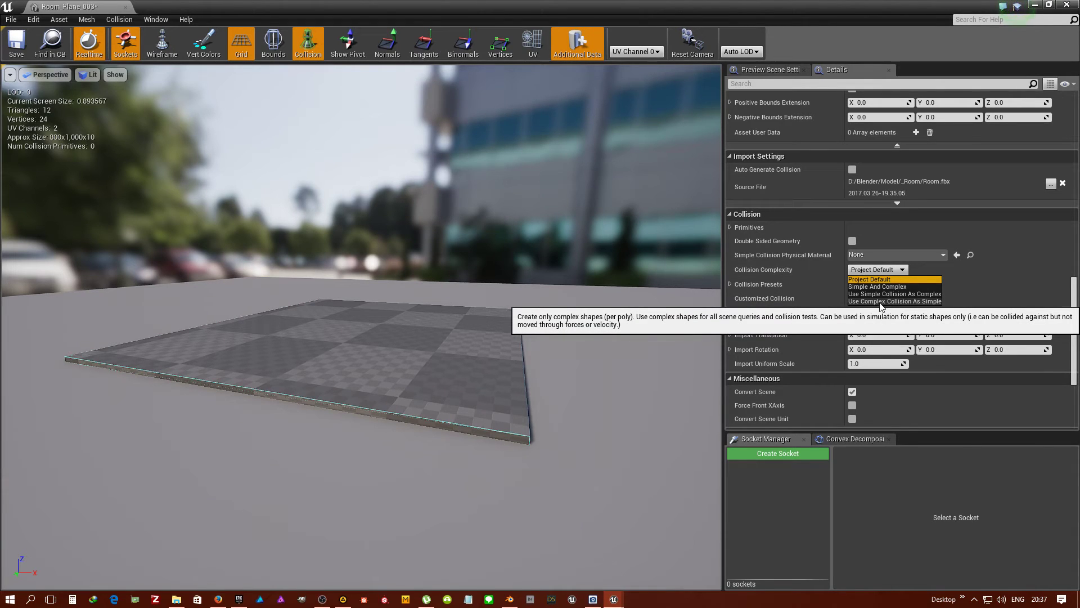
click(923, 302)
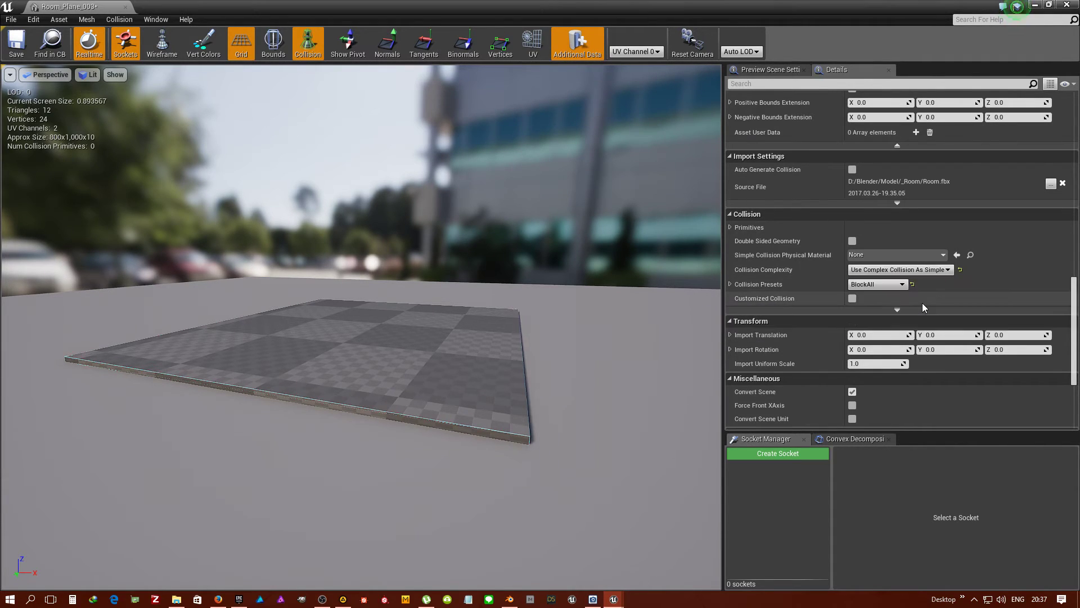
click(18, 50)
click(1020, 6)
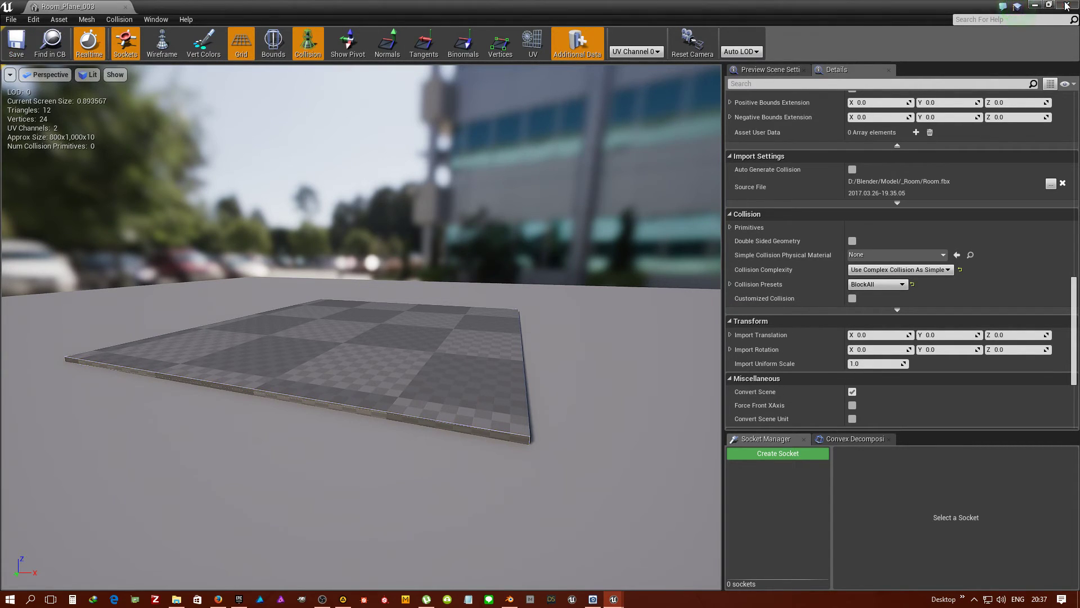
Set Room_Cube_021's Collision Complexity to Use Complex Collision As Simple, save it, and close its editor
scroll(585, 265, up, 2)
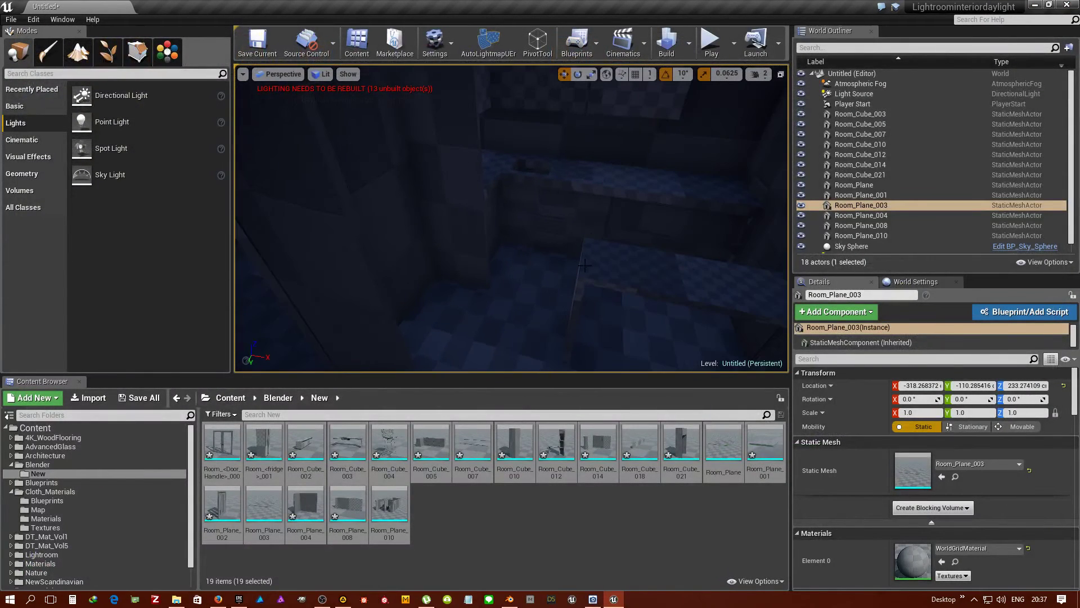
double_click(645, 299)
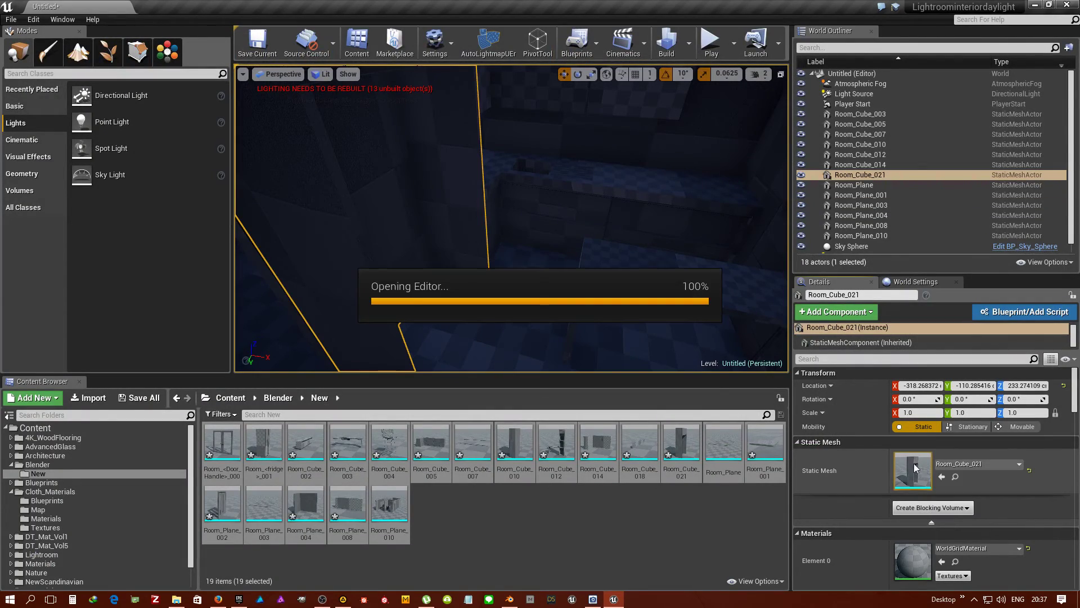
scroll(833, 292, down, 5)
scroll(880, 299, down, 5)
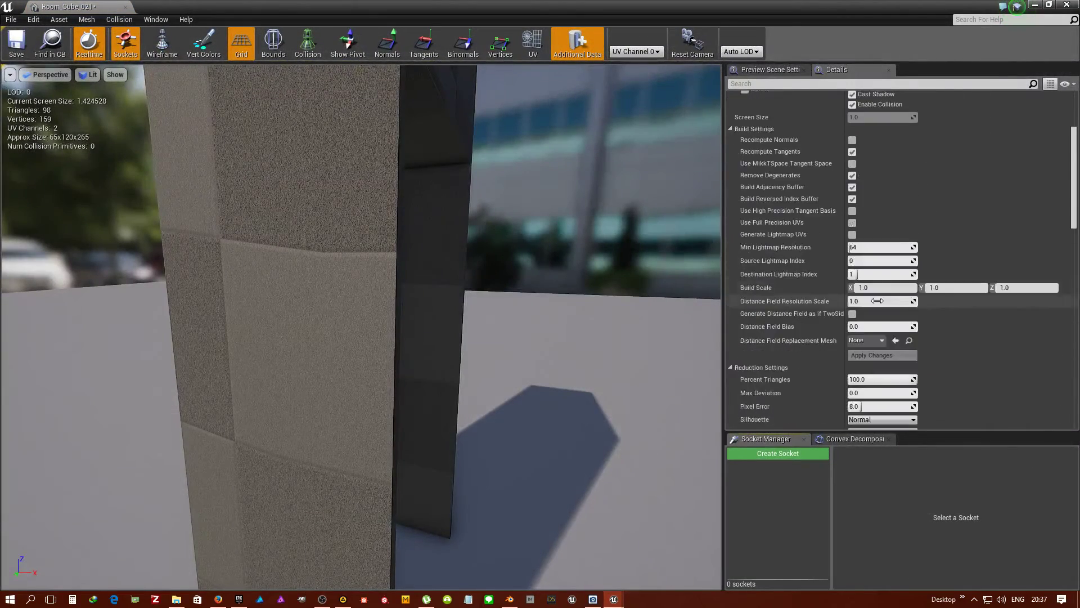
scroll(864, 306, down, 5)
scroll(865, 310, down, 5)
scroll(861, 209, up, 3)
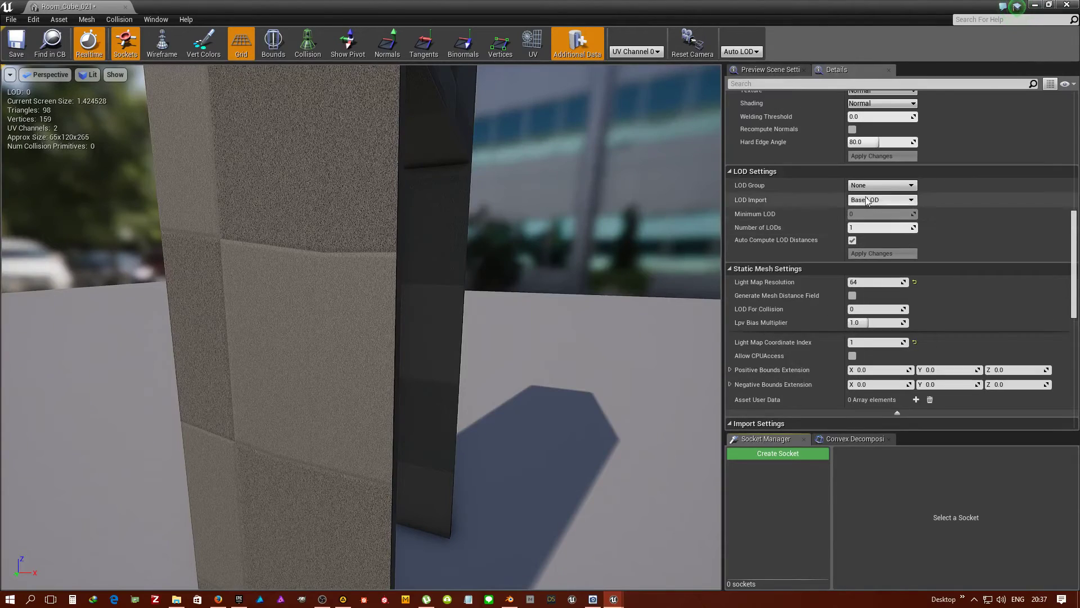
scroll(863, 212, up, 3)
scroll(863, 214, up, 3)
scroll(865, 217, up, 3)
scroll(865, 218, up, 2)
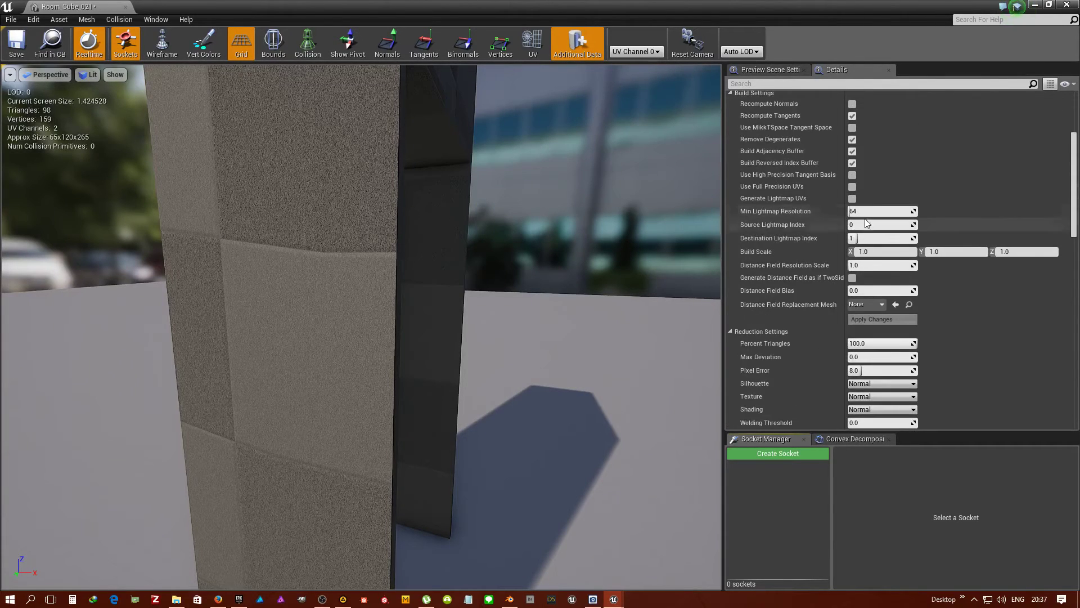
scroll(865, 218, down, 3)
scroll(741, 313, down, 3)
scroll(744, 319, down, 3)
scroll(743, 314, down, 2)
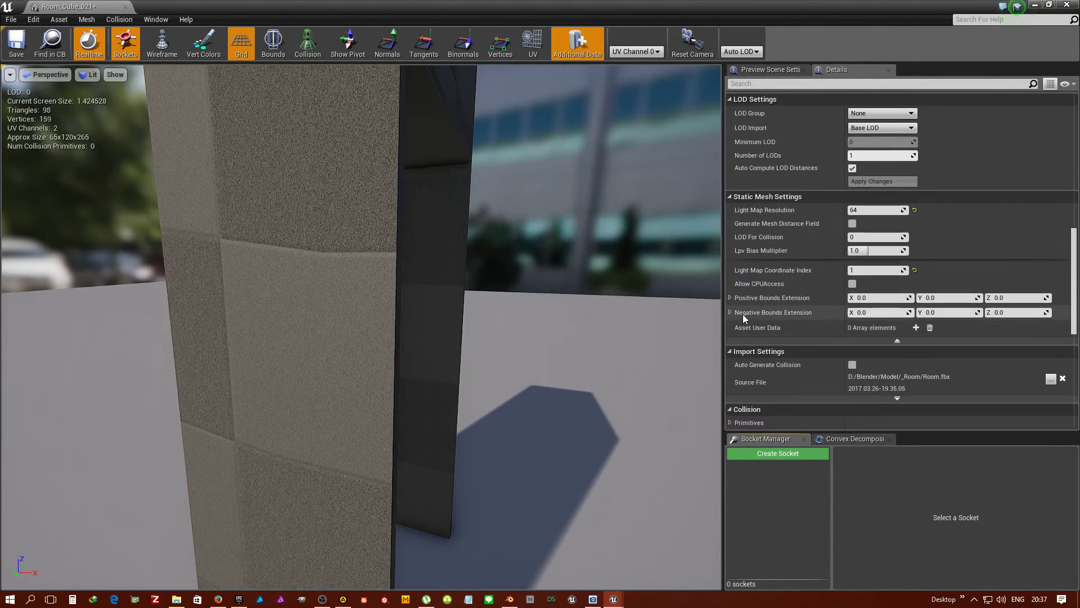
scroll(743, 314, down, 2)
scroll(743, 314, down, 3)
click(875, 374)
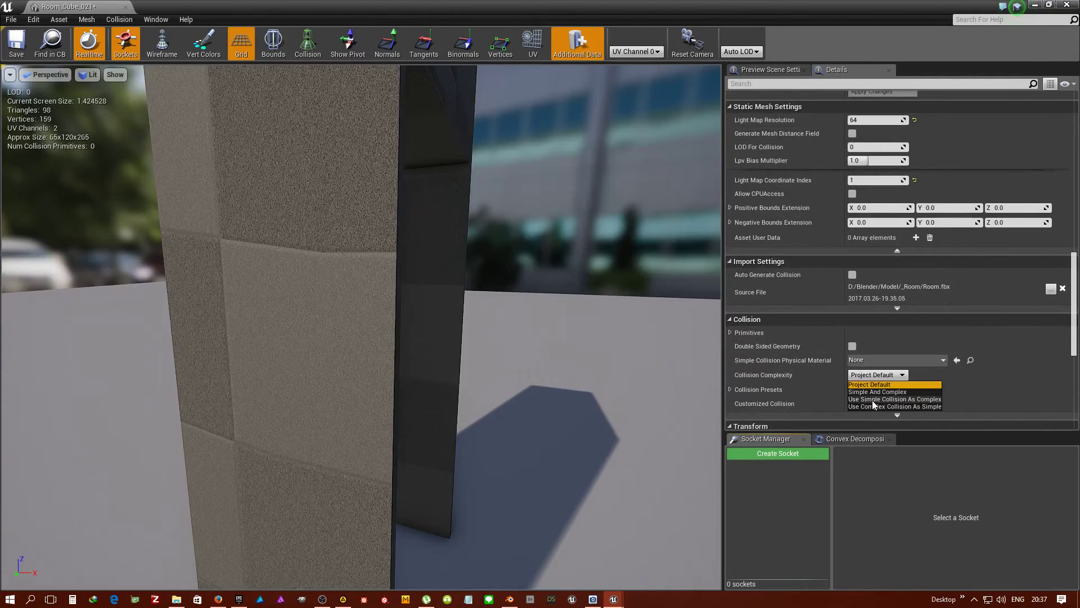
click(895, 406)
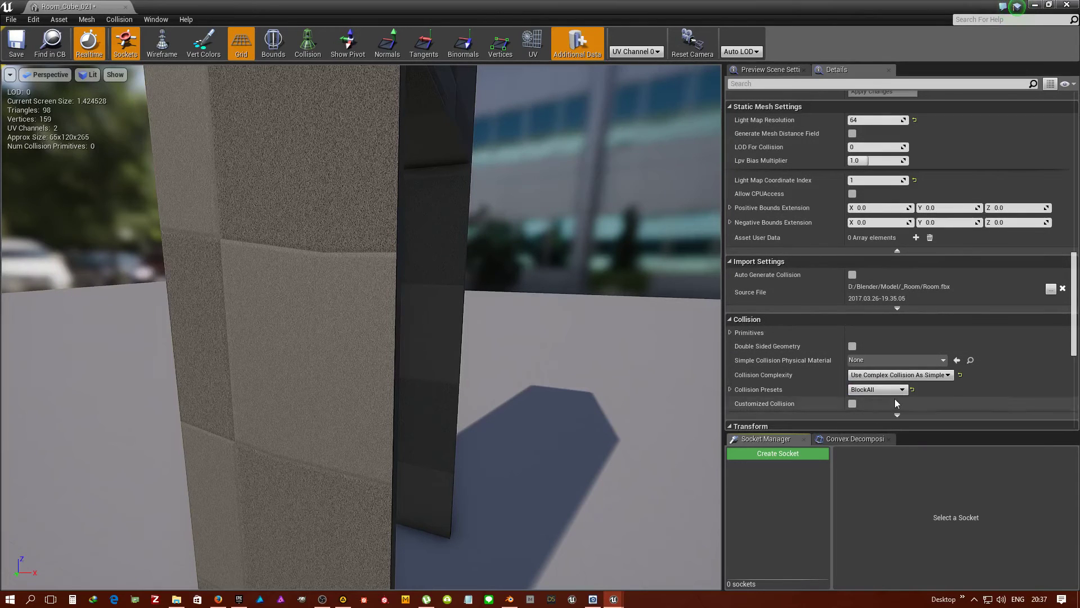
click(29, 55)
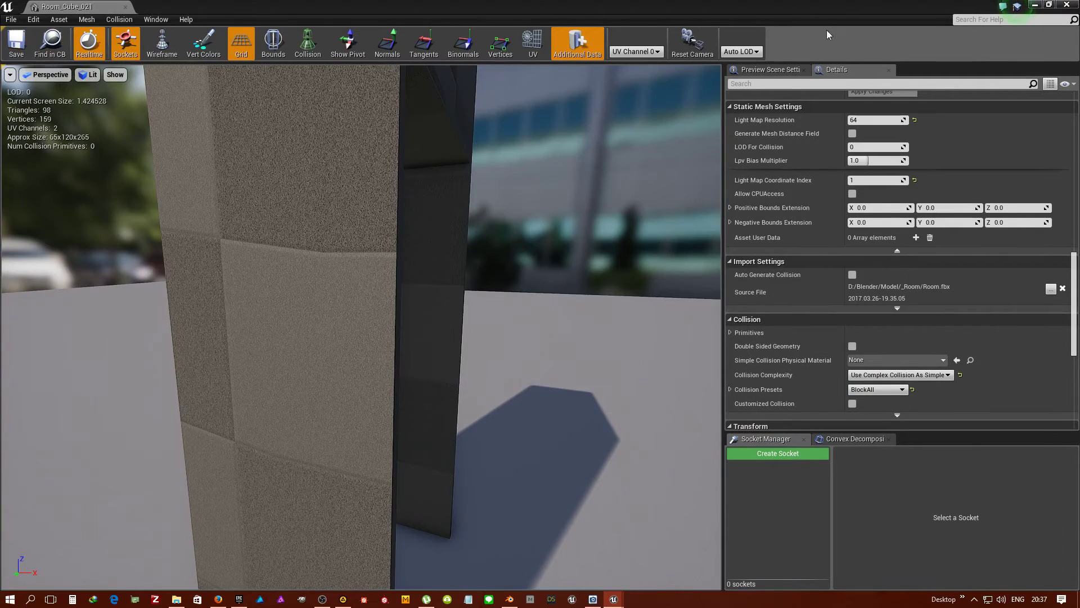
click(1061, 6)
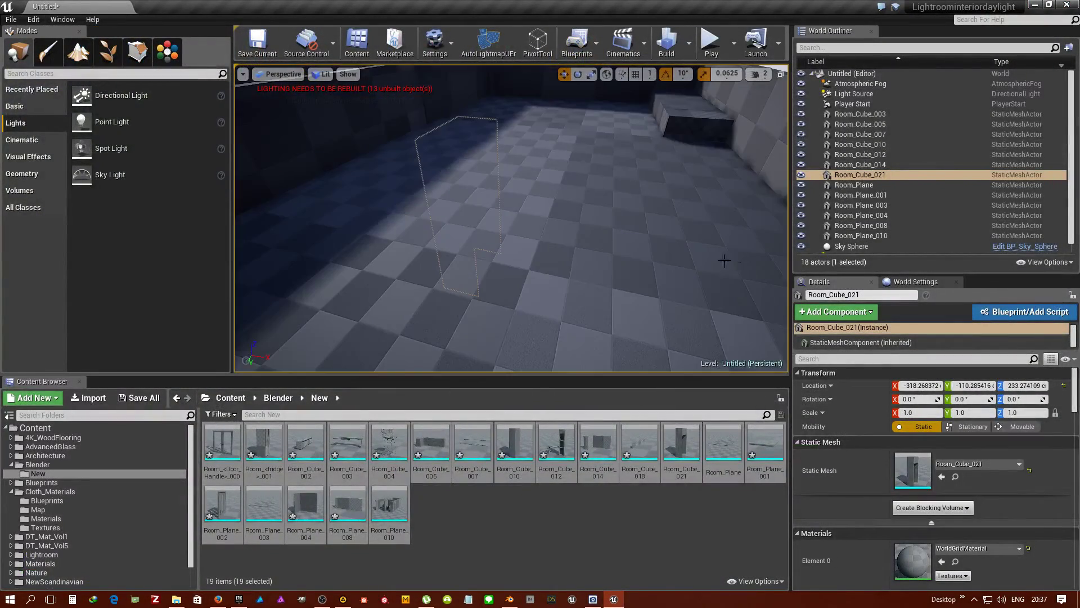
Select the shelf Room_Cube_012, set it to Use Complex Collision As Simple, and save it
right_drag(724, 260, 725, 260)
double_click(861, 155)
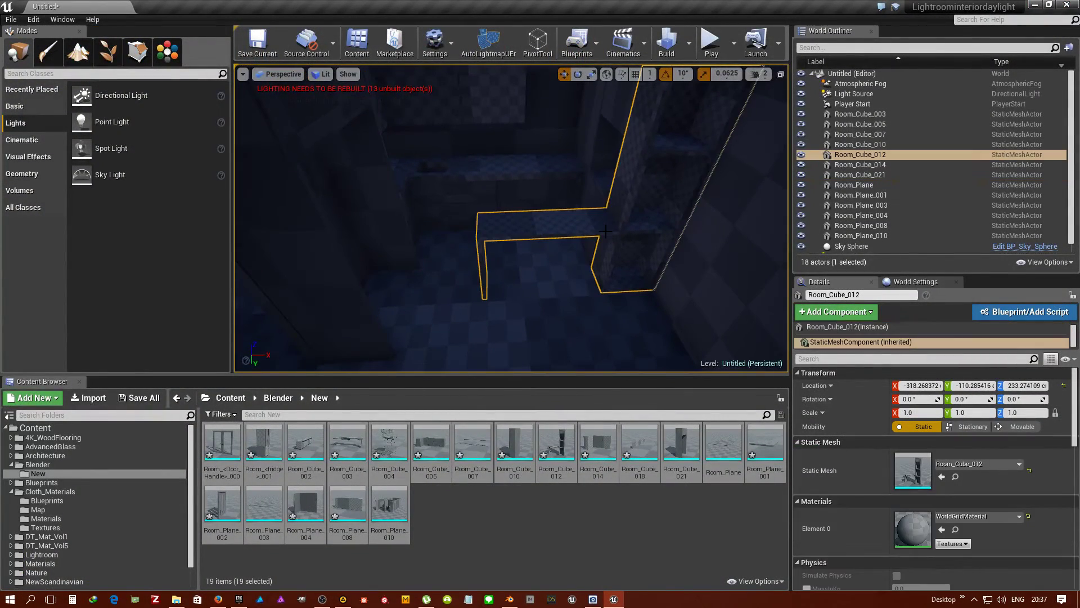
double_click(913, 470)
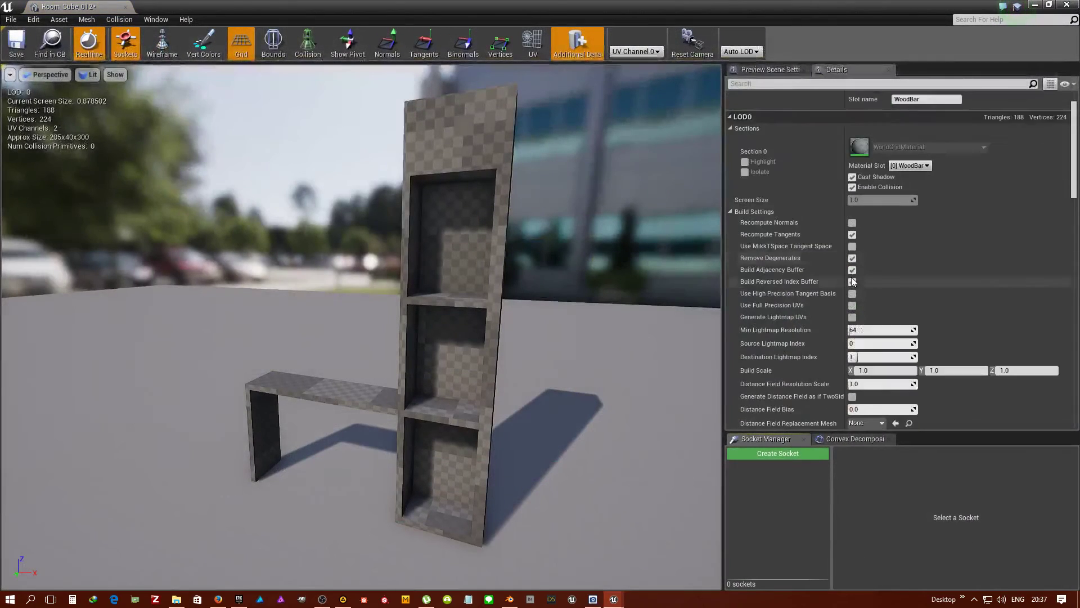
scroll(849, 275, down, 5)
scroll(849, 275, down, 5)
scroll(850, 275, down, 5)
scroll(848, 275, down, 5)
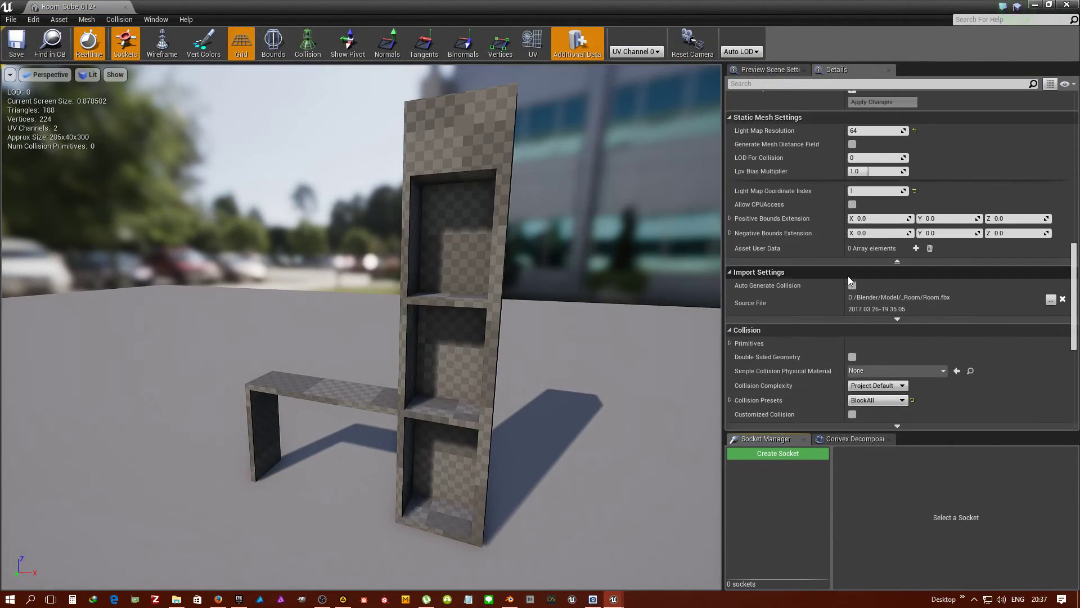
scroll(848, 276, down, 5)
scroll(849, 276, down, 5)
scroll(848, 276, down, 2)
scroll(848, 276, up, 3)
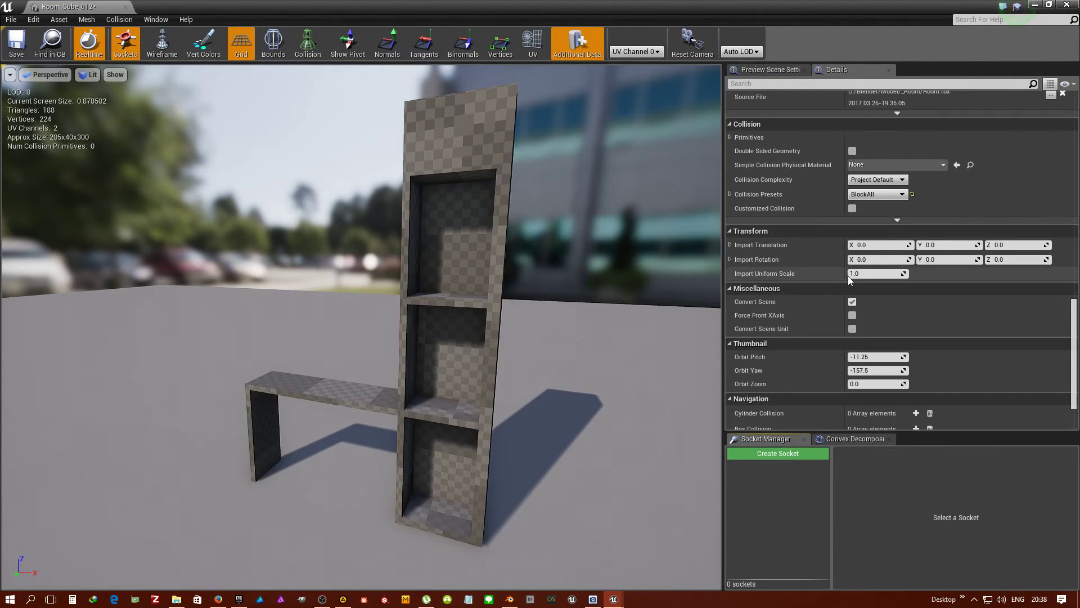
scroll(849, 275, up, 2)
click(879, 215)
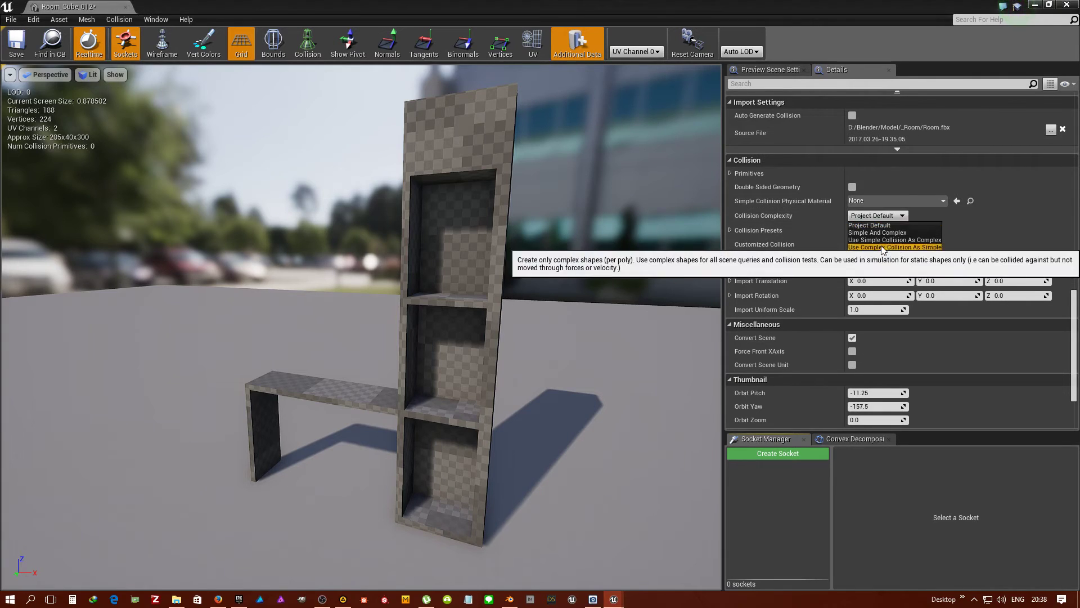
click(881, 246)
click(15, 41)
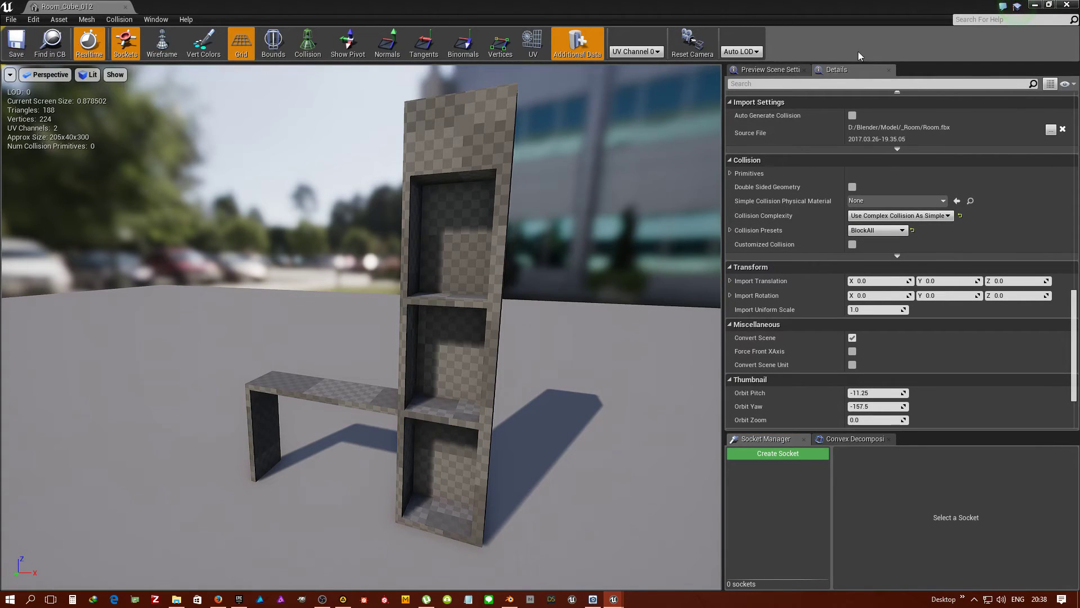
Close the shelf's editor, then select the Room_Plane_008 panel below the window and open its mesh
click(1063, 7)
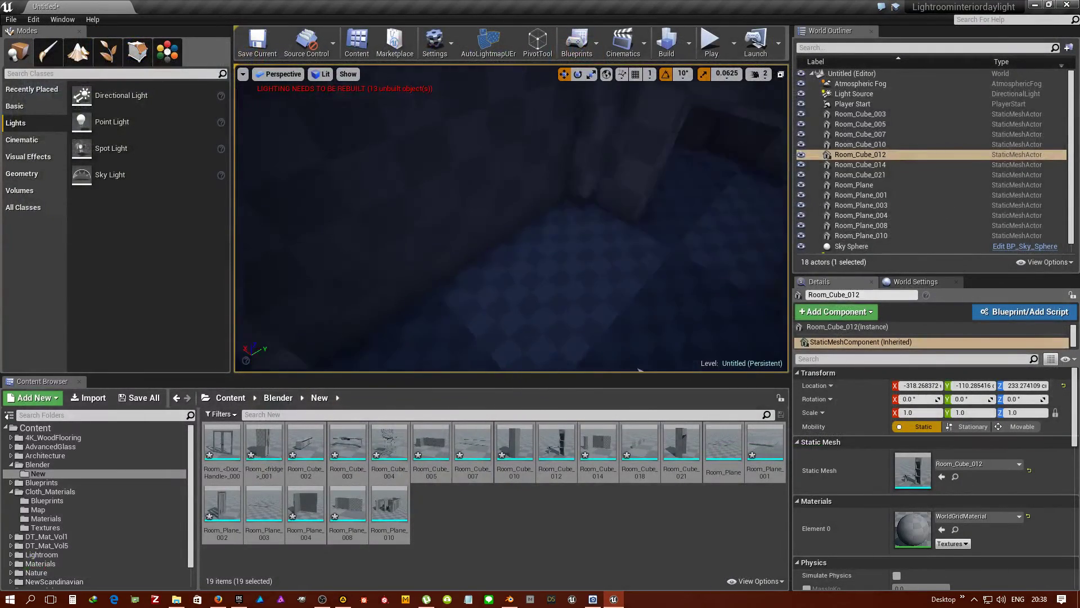
right_drag(247, 327, 246, 328)
right_drag(664, 299, 664, 298)
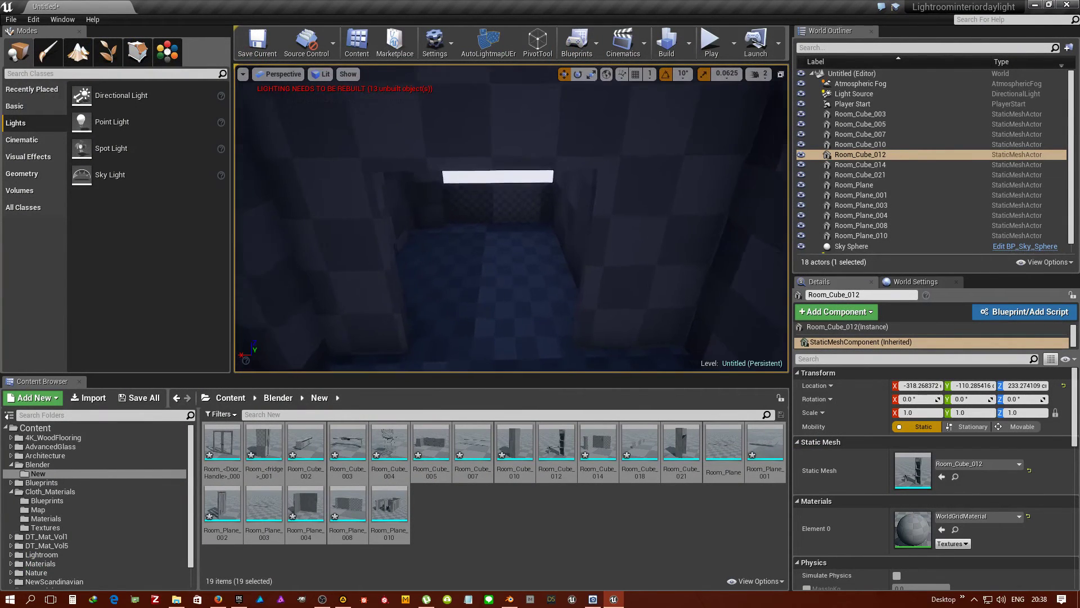
click(526, 202)
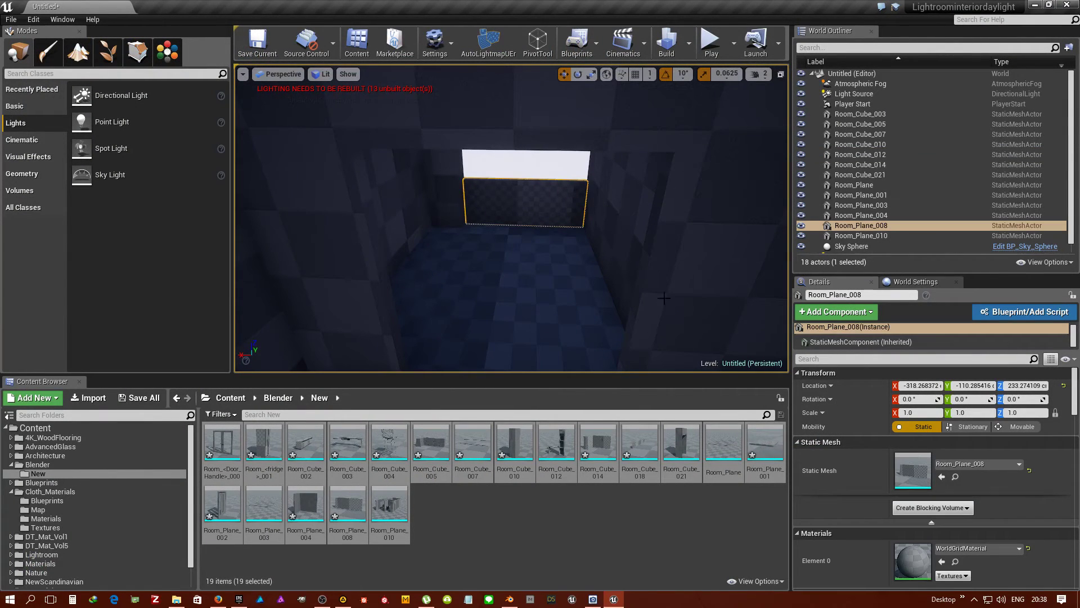
double_click(927, 479)
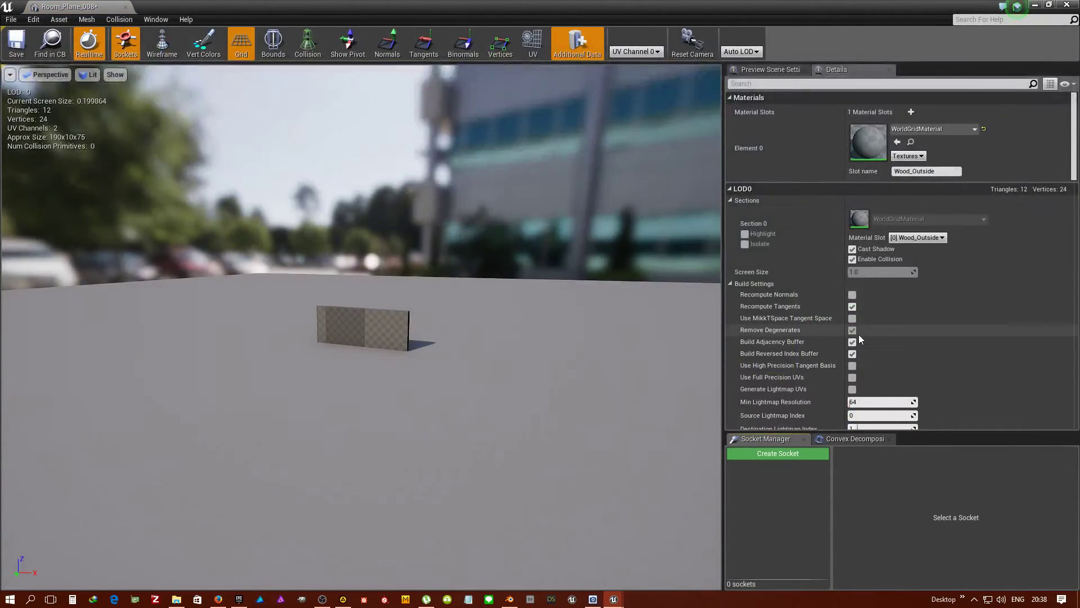
Set Room_Plane_008 to Use Complex Collision As Simple, save it, and close the mesh editor
scroll(1048, 188, down, 5)
scroll(1049, 187, down, 5)
scroll(1049, 187, down, 5)
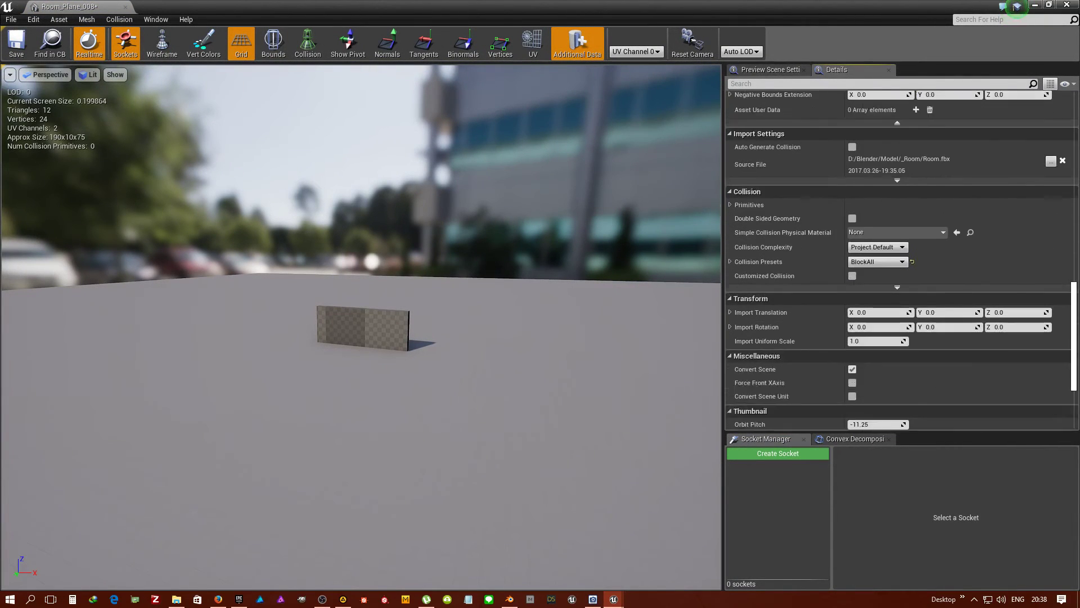
scroll(1048, 187, down, 5)
scroll(1011, 301, up, 2)
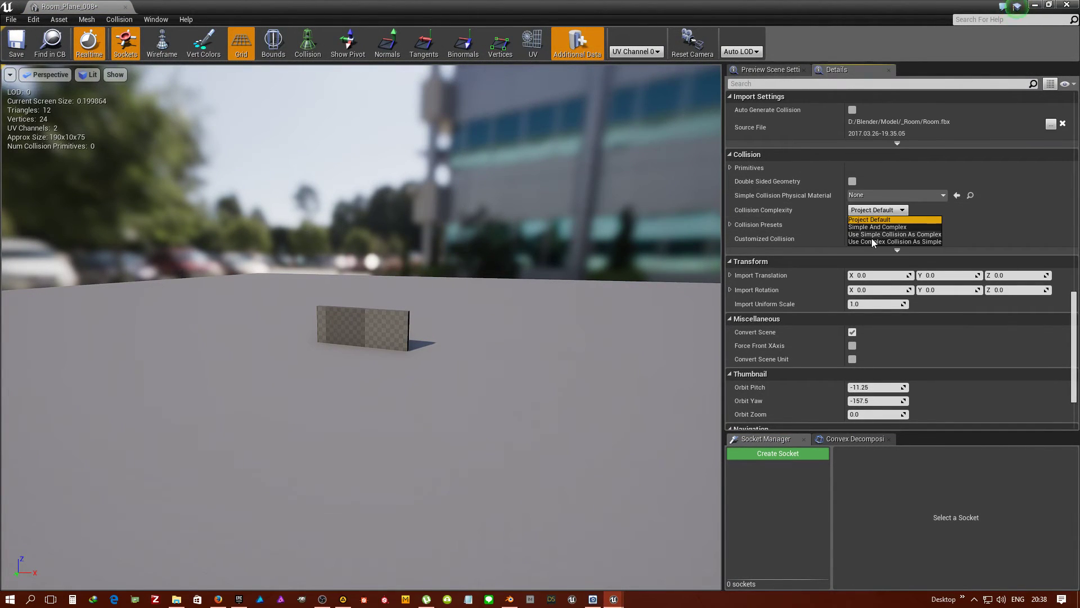
click(871, 241)
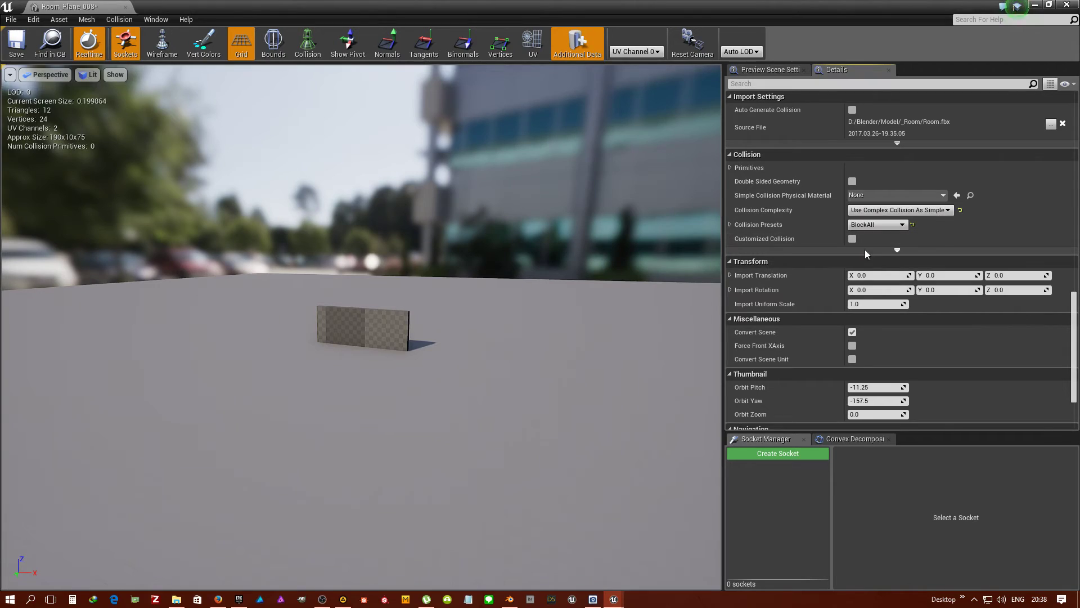
click(12, 54)
click(1065, 5)
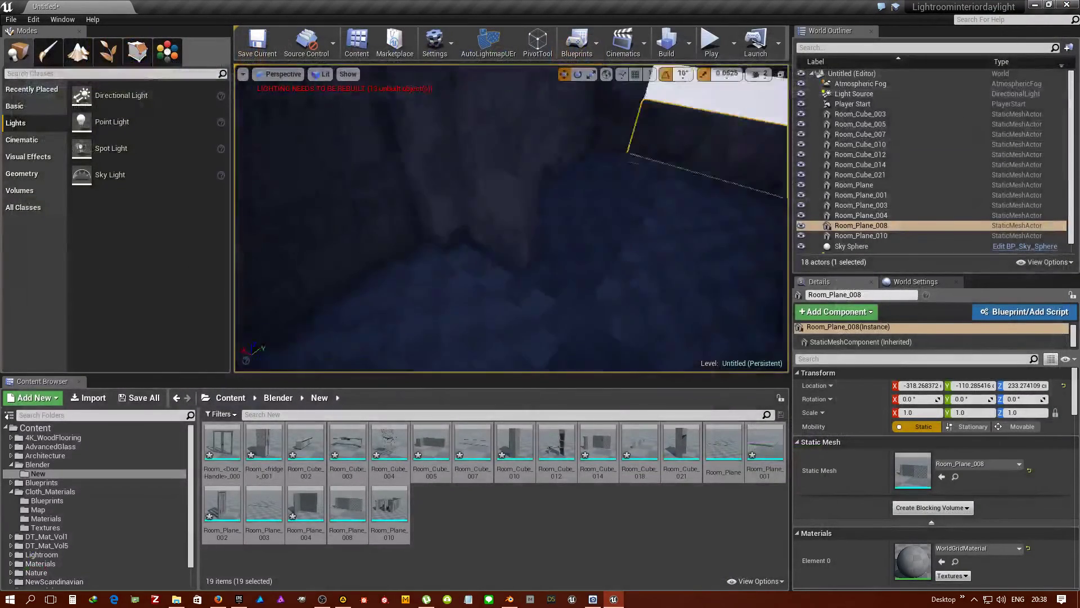
Shift the view across the room and start a Play session to test the new collision
key(d)
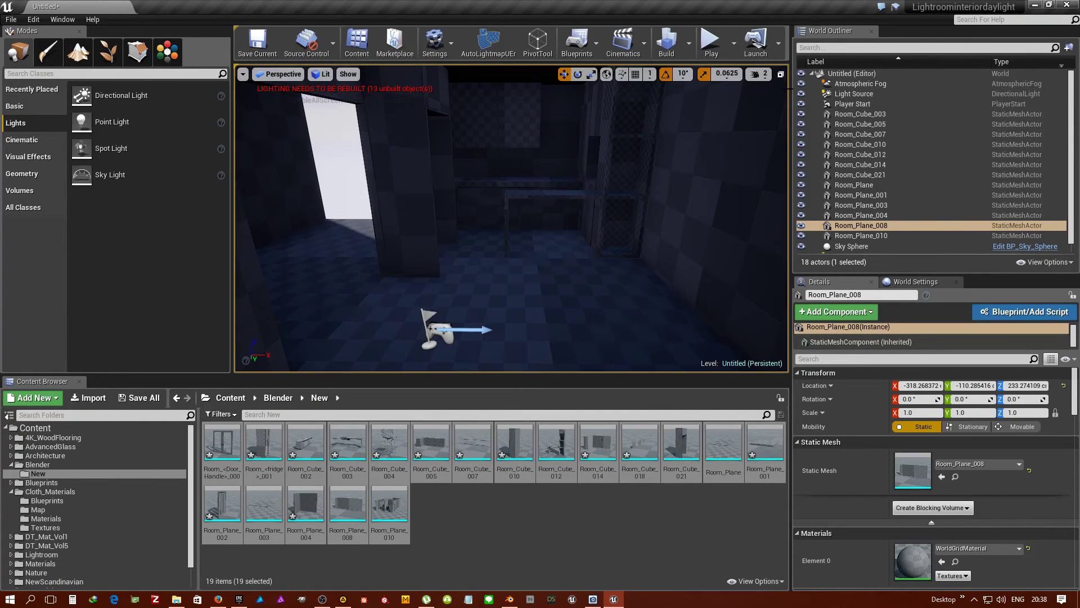
click(712, 50)
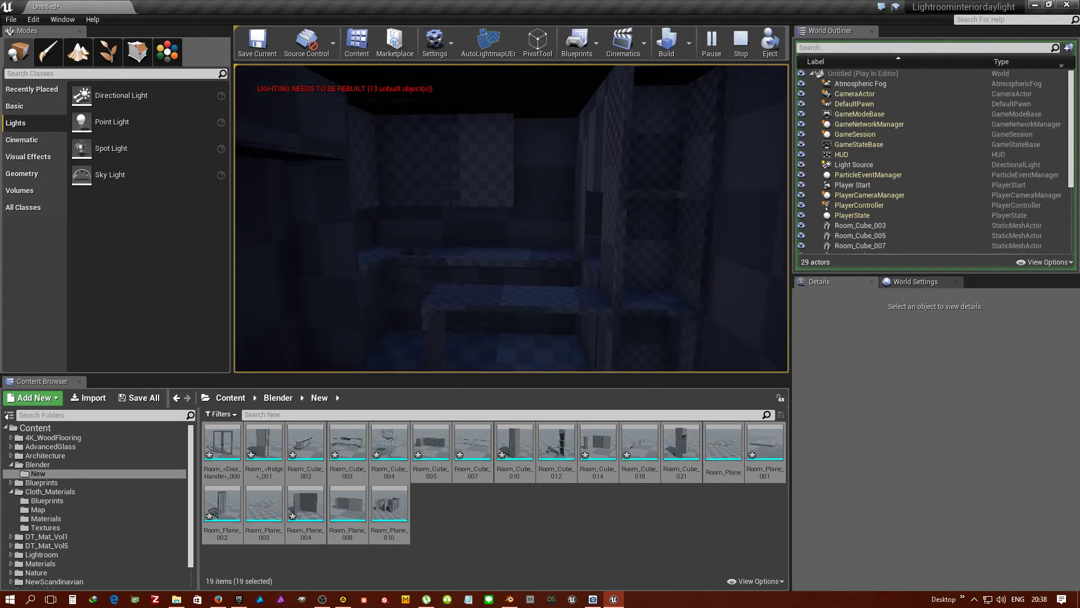
Stop play, confirm the shelf uses complex collision as simple, then open Room_Plane_008's collision options
key(Escape)
click(507, 282)
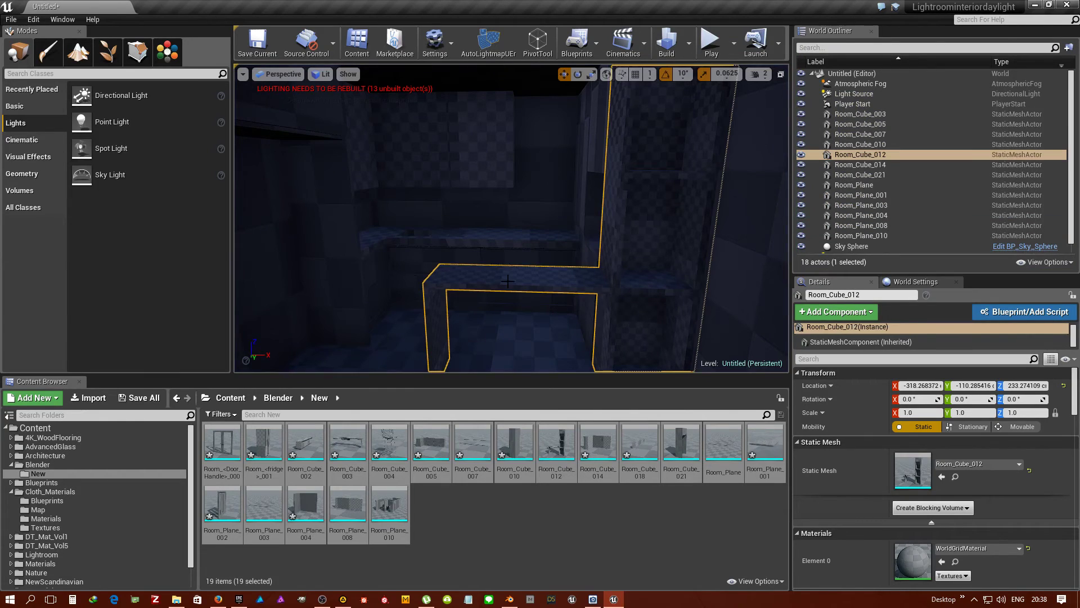
double_click(912, 470)
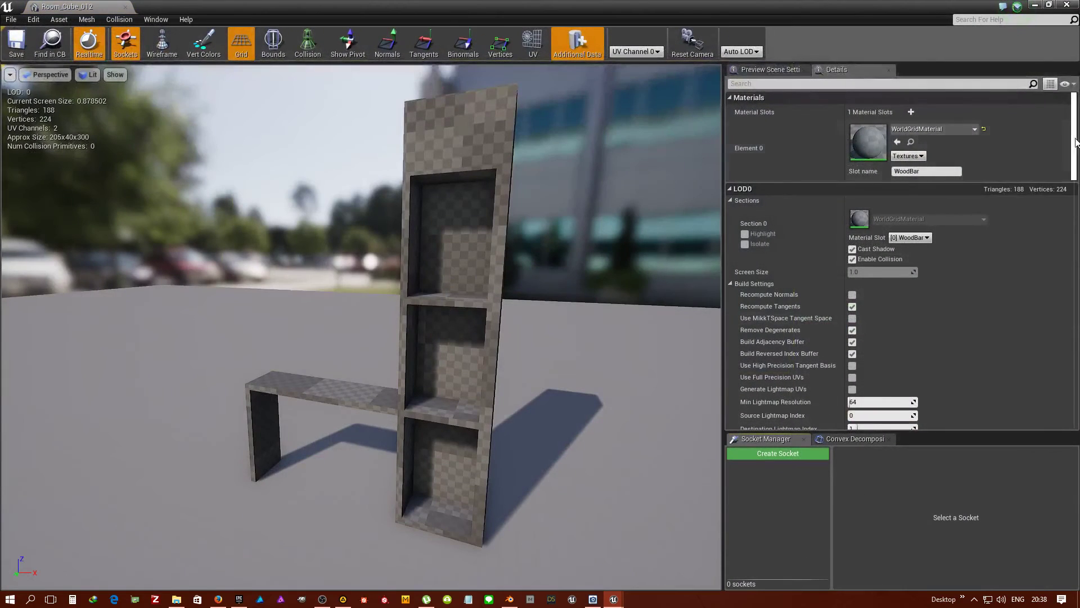
scroll(898, 174, down, 10)
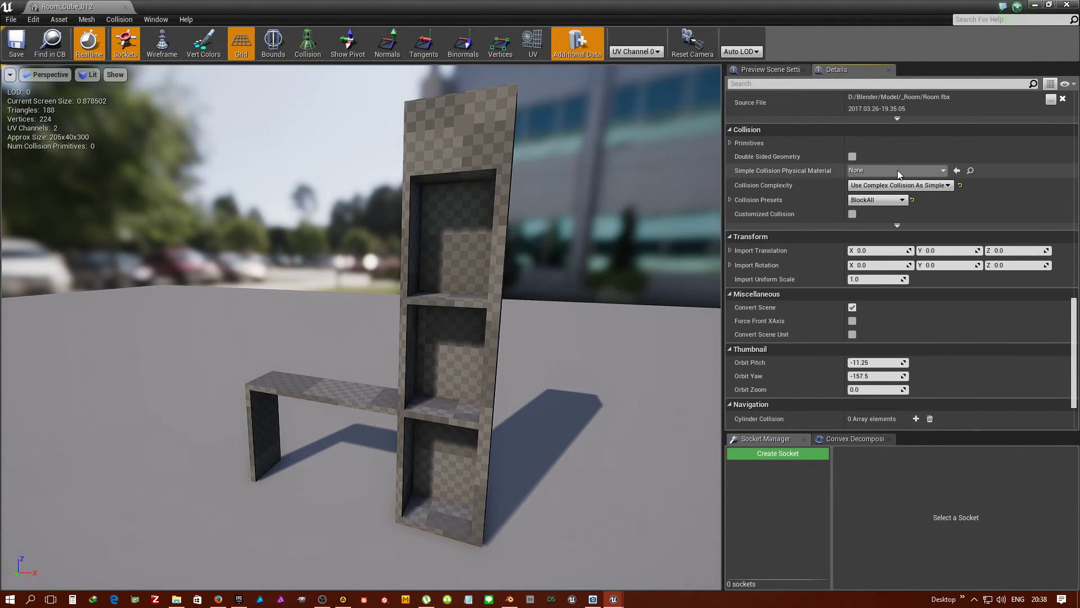
click(899, 187)
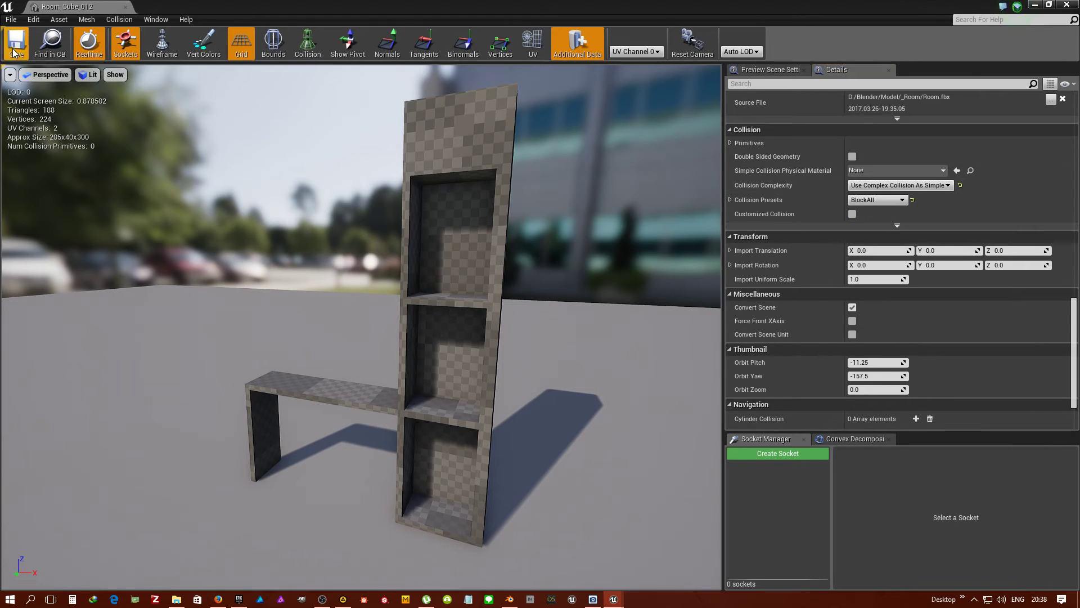
click(1067, 5)
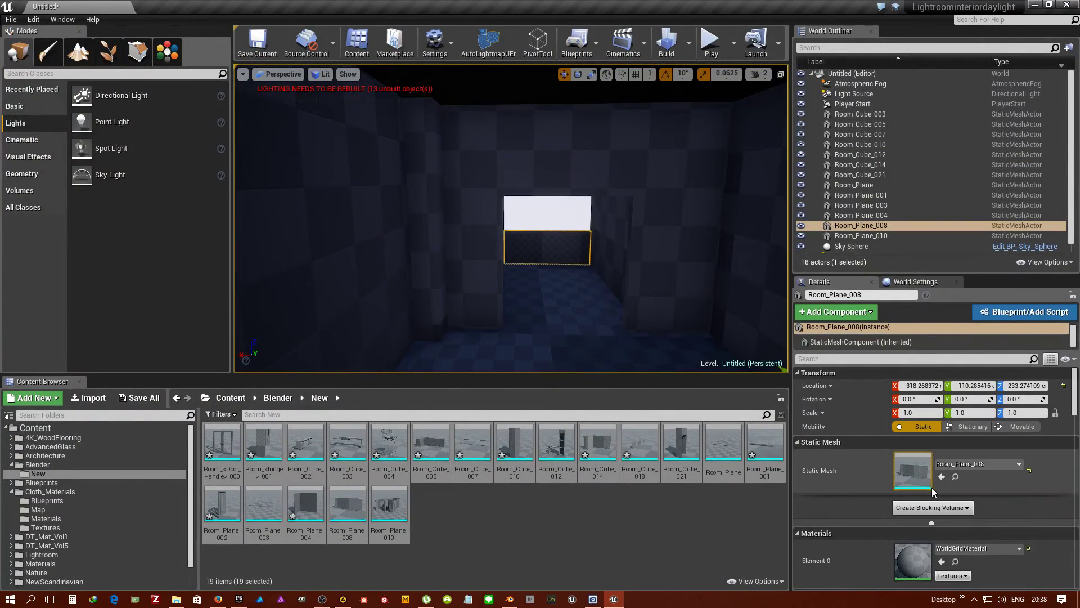
double_click(914, 483)
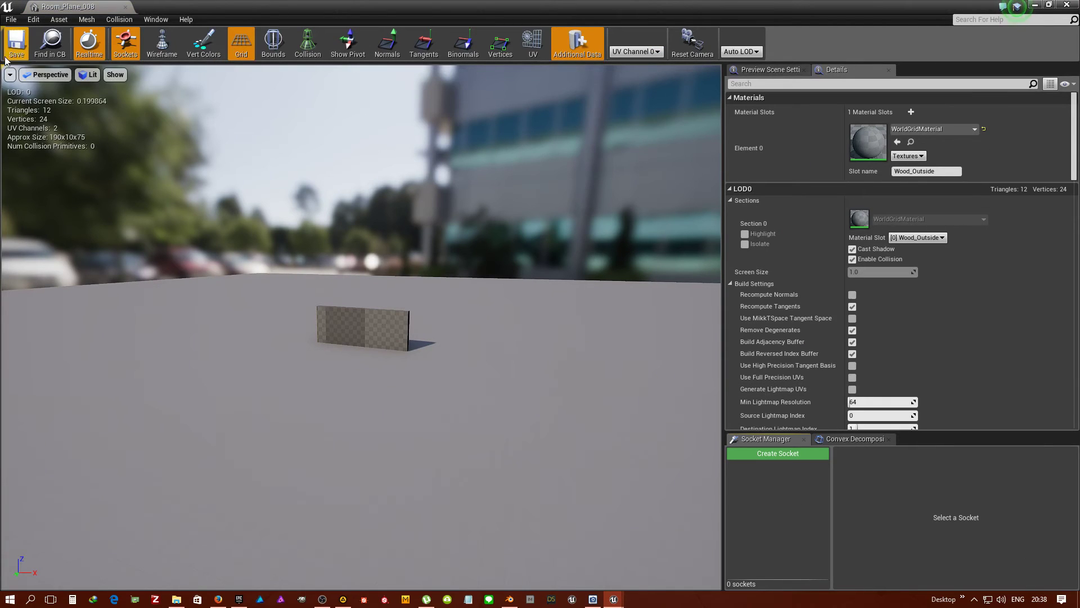
click(125, 20)
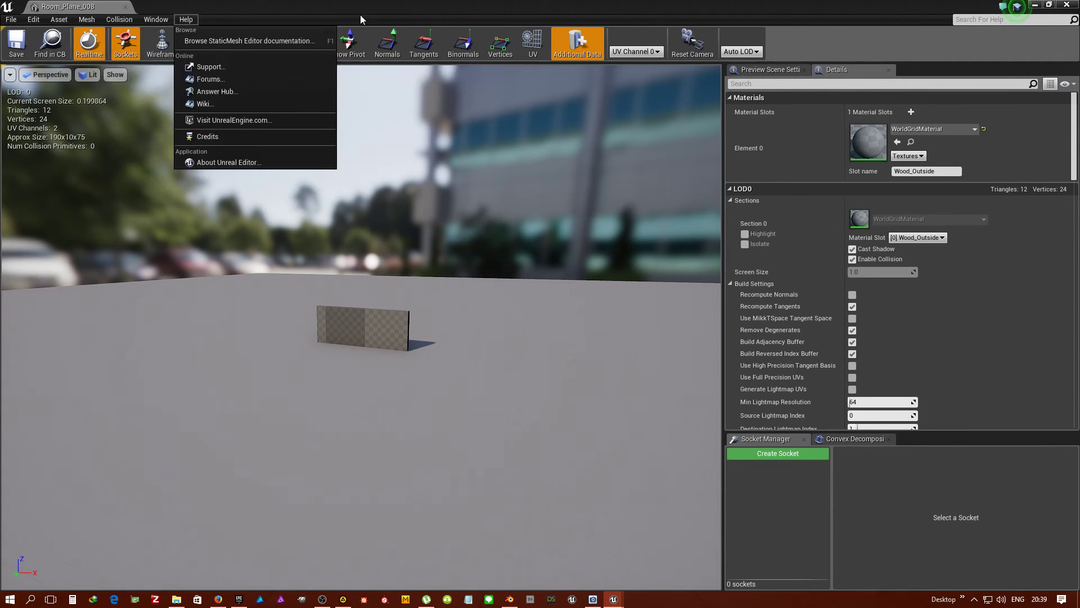
Open the Windows Volume Mixer and adjust the app volume sliders, muting Firefox
click(301, 35)
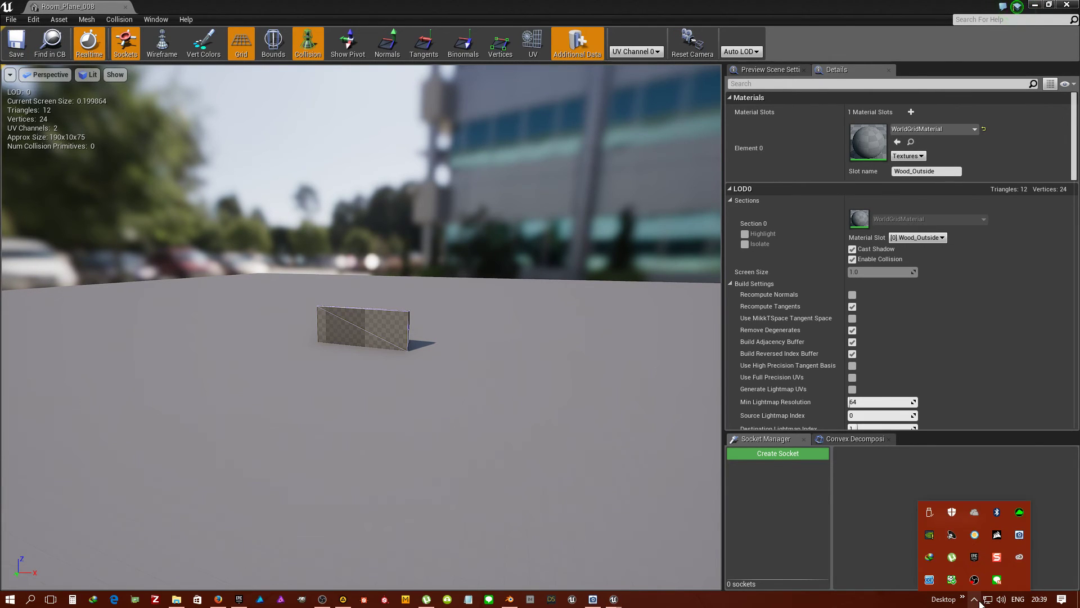
right_click(1000, 599)
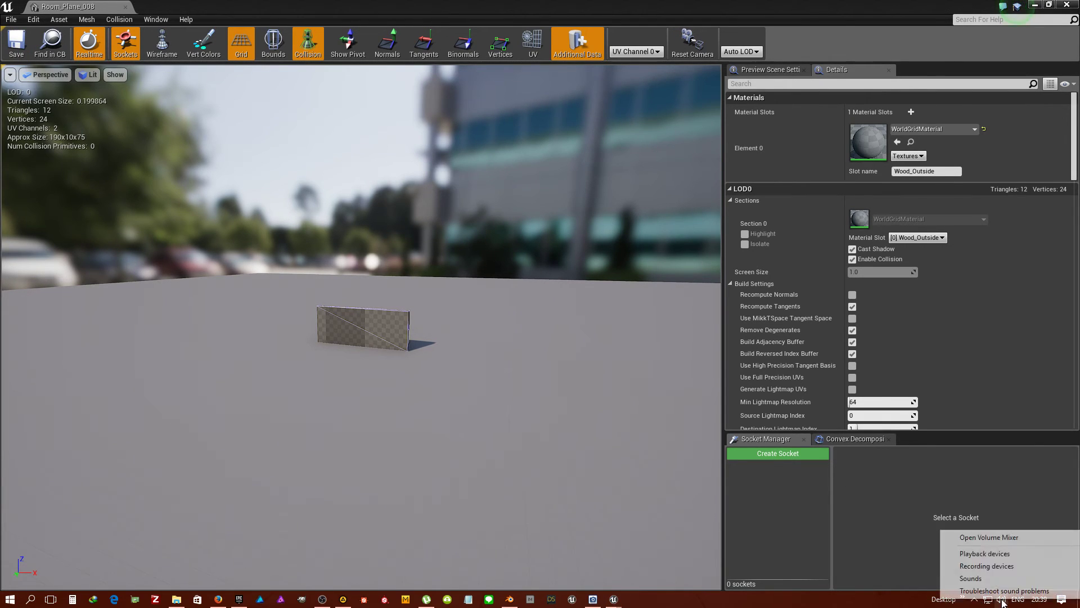
click(995, 539)
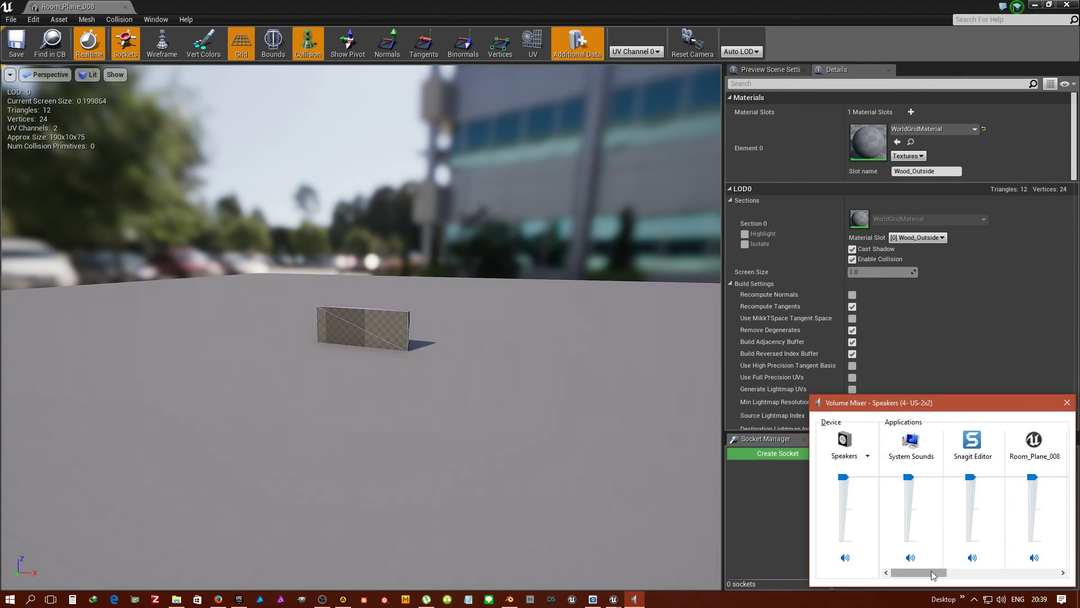
drag(931, 572, 1078, 574)
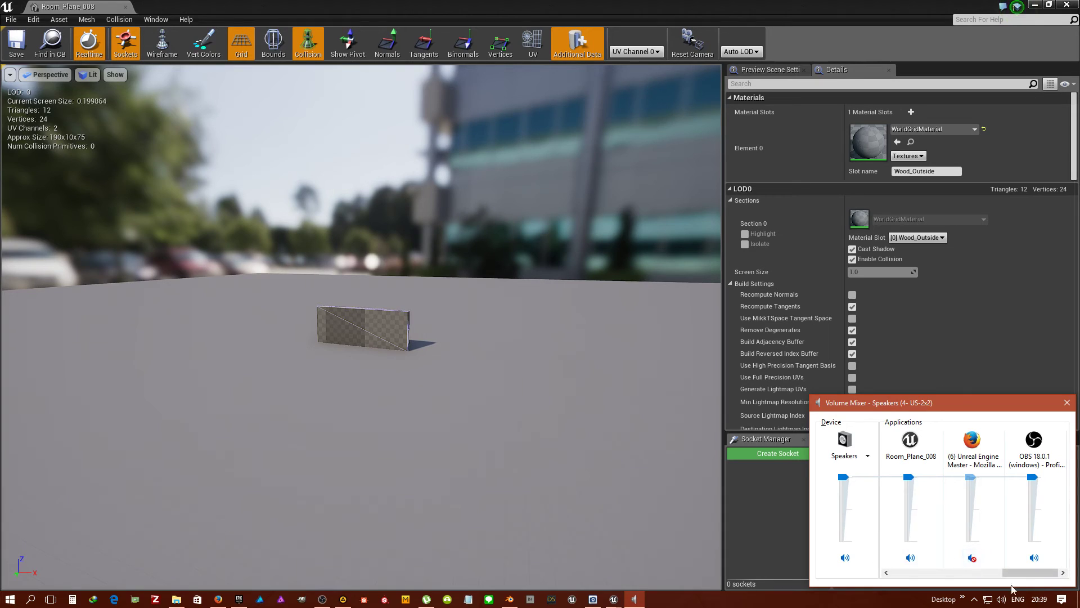
drag(898, 572, 1063, 572)
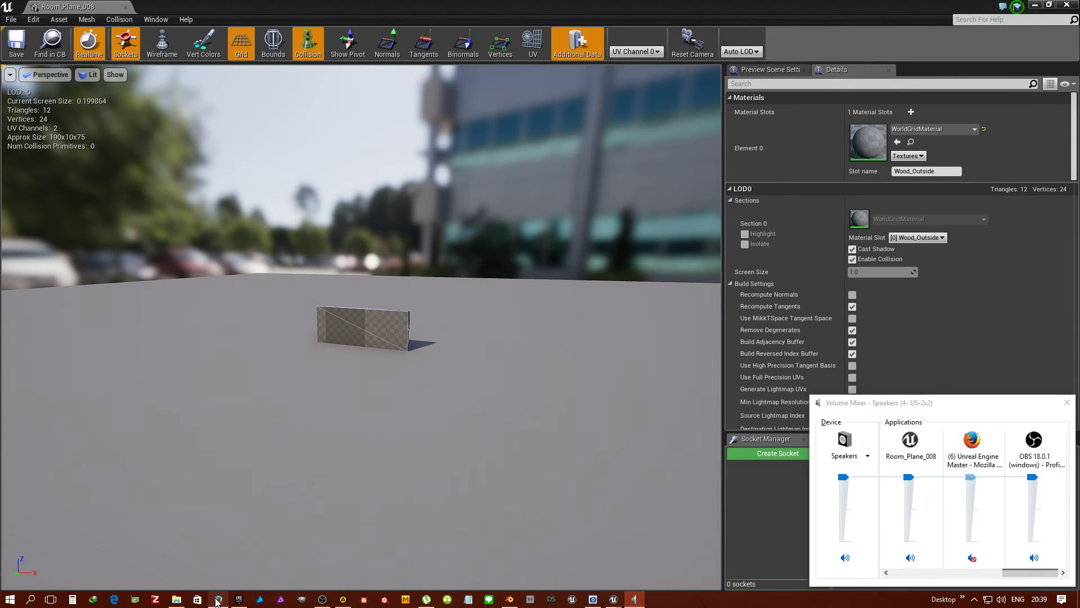
Dismiss the Firefox jump list and close the Room_Plane_008 mesh editor
right_click(218, 601)
click(613, 512)
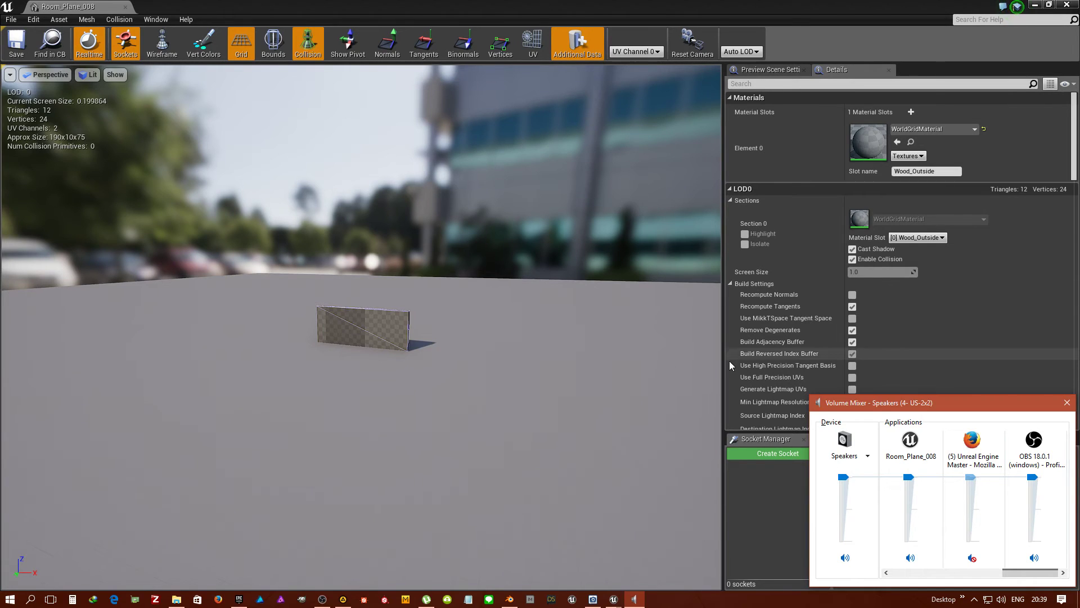
drag(709, 365, 553, 368)
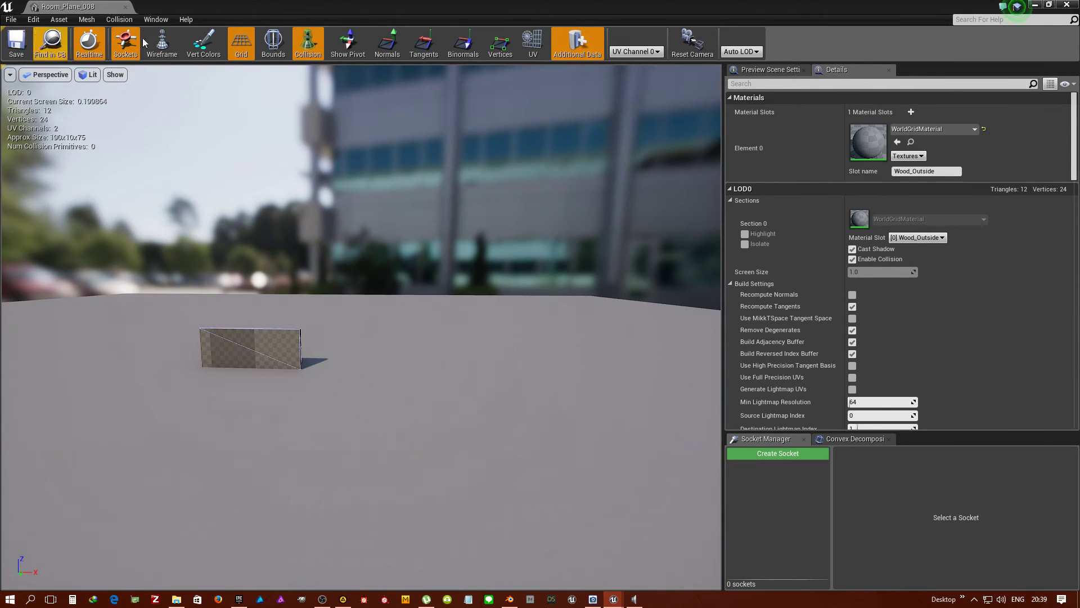
click(1067, 5)
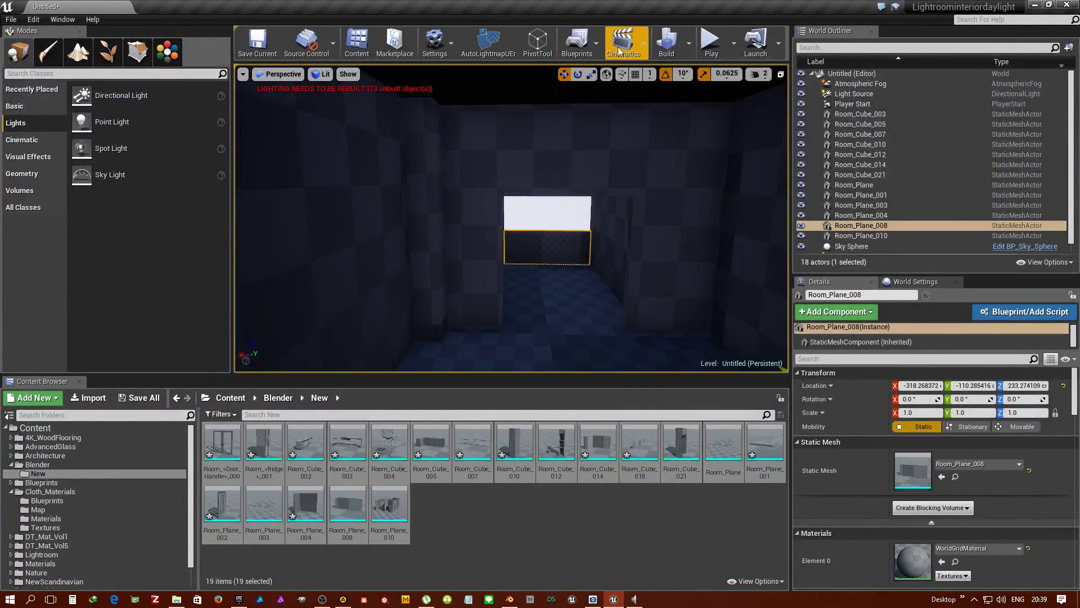
click(711, 44)
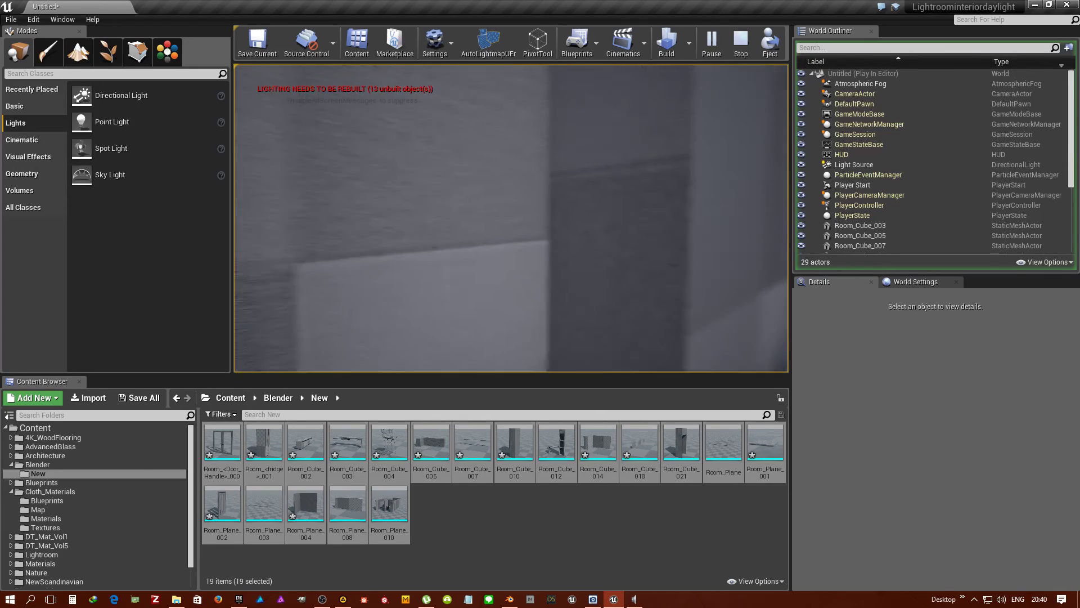
key(Escape)
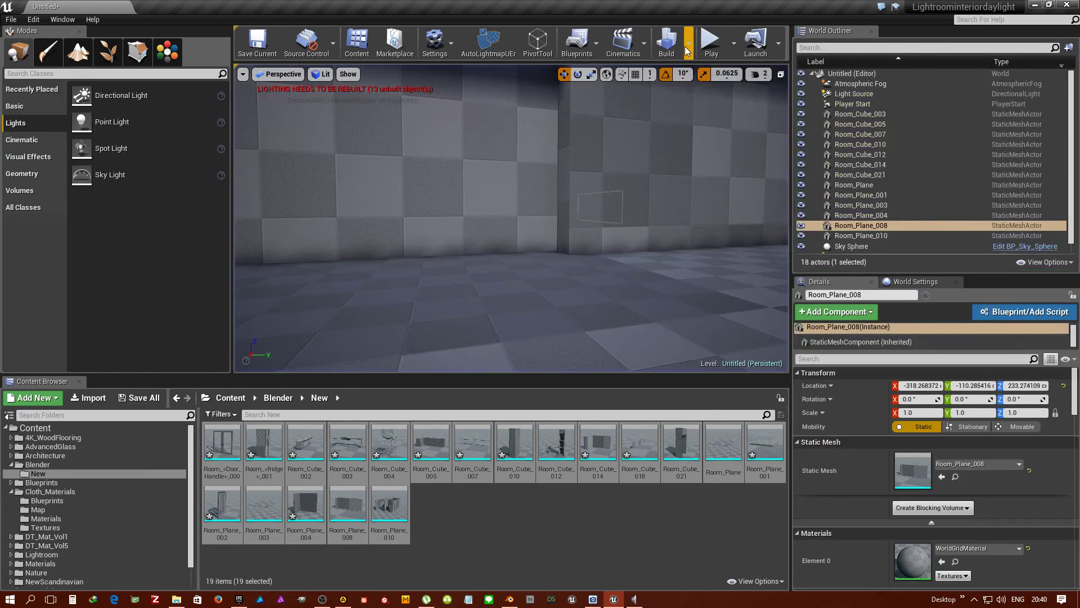
Launch the level as a Standalone Game, saving content when prompted
click(688, 45)
click(734, 45)
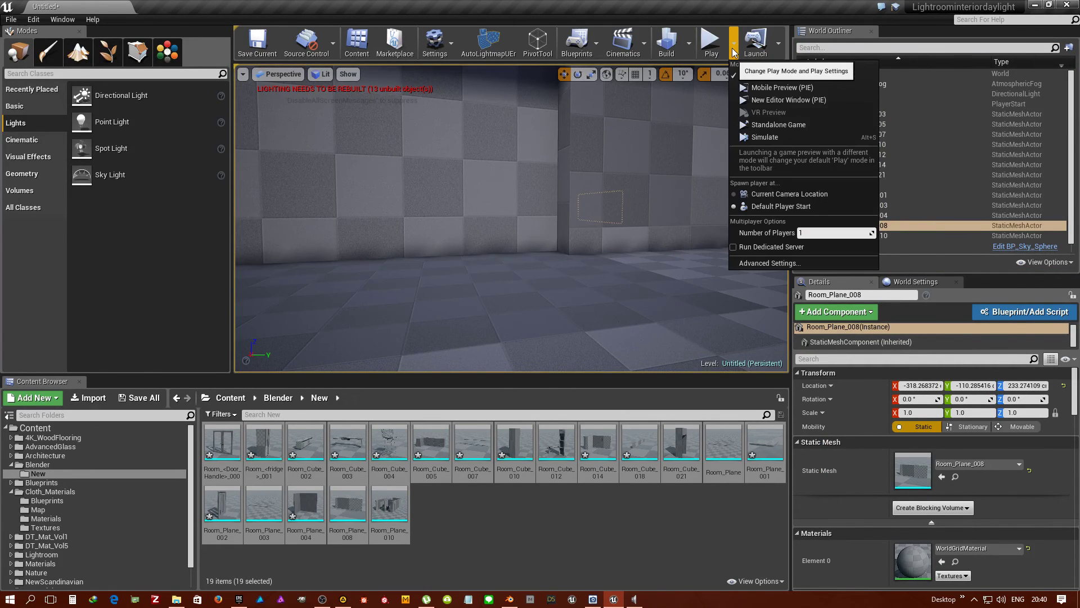
click(768, 126)
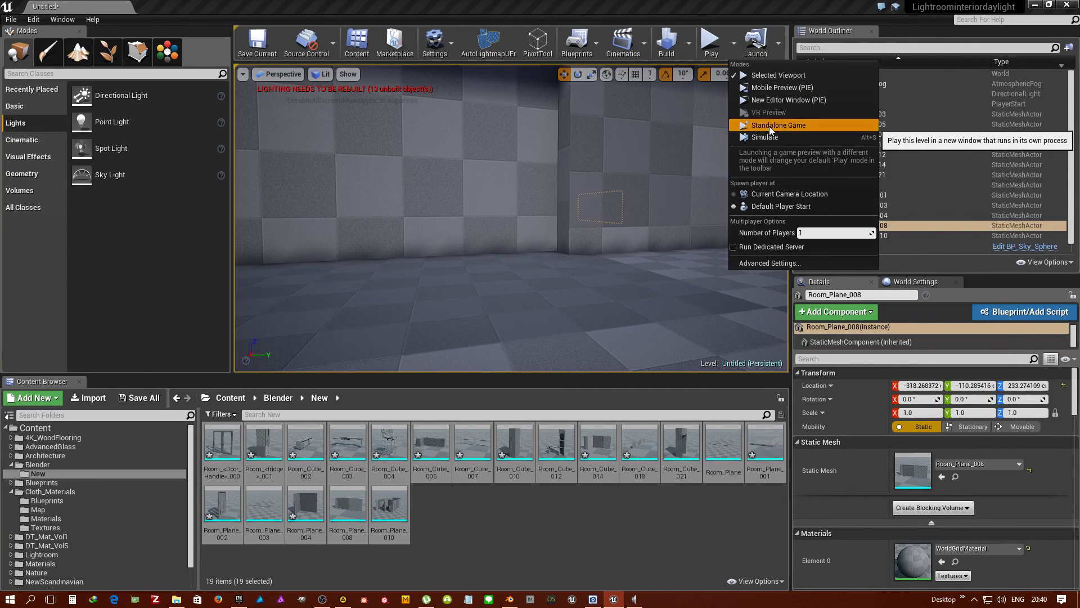
click(589, 403)
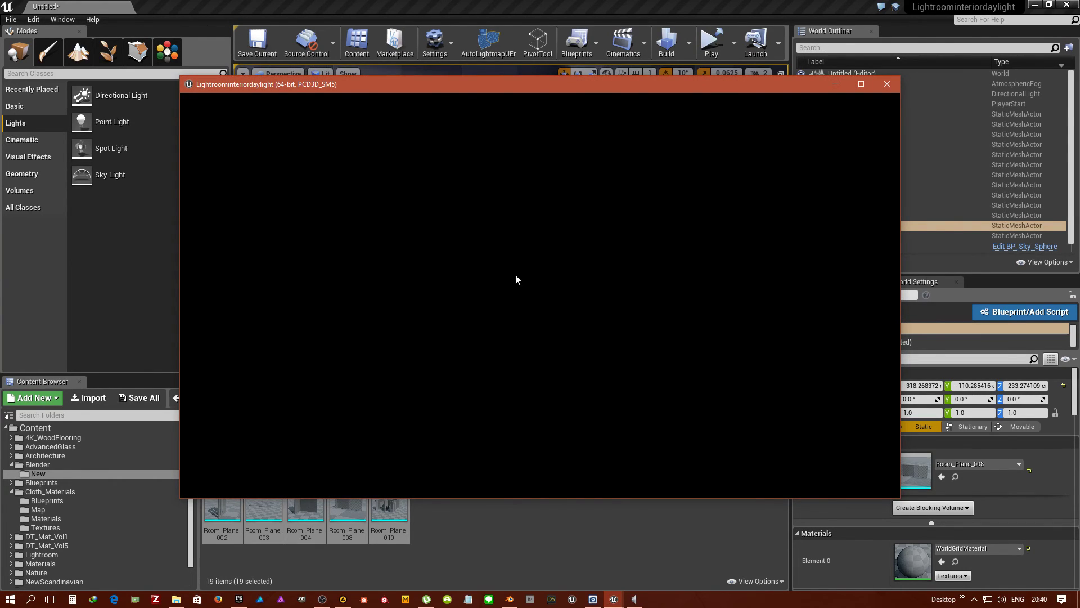
Walk down the grey corridor, through the doorway, and around the room past the shelf wall
key(w)
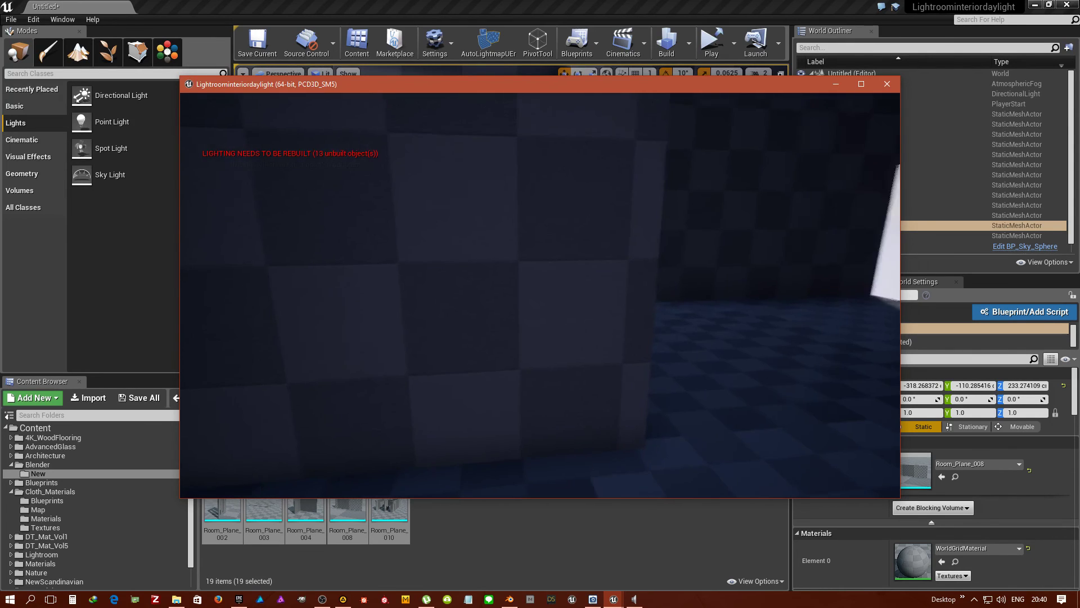
key(w)
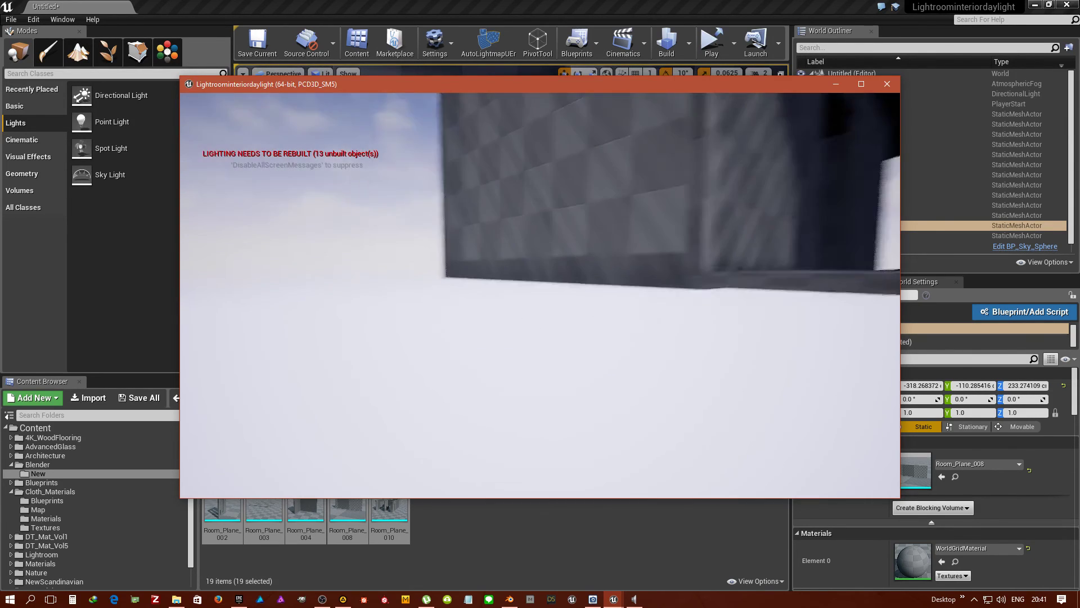
key(w)
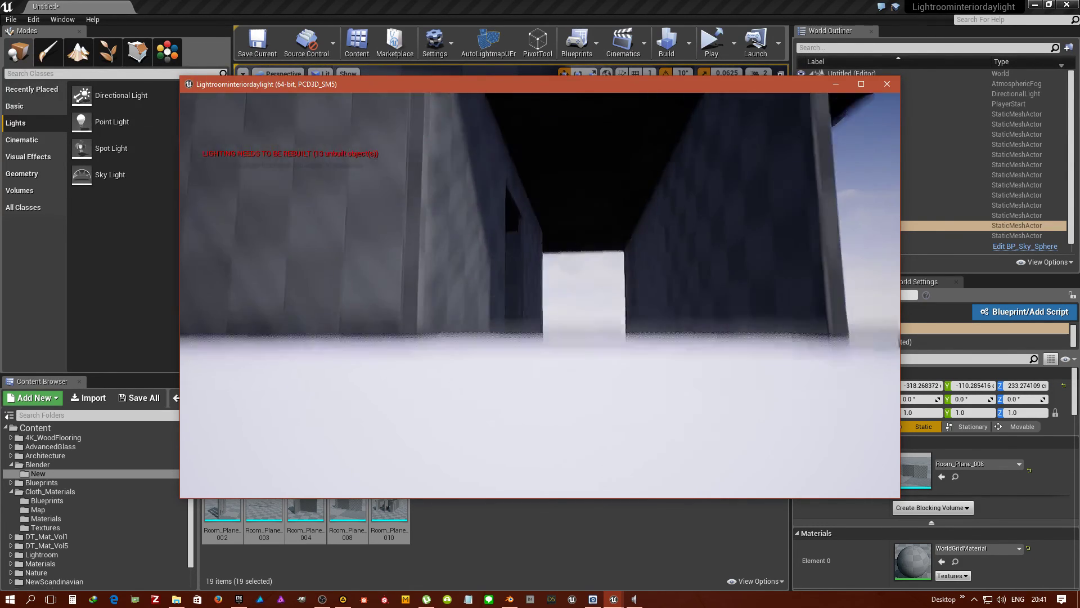
key(w)
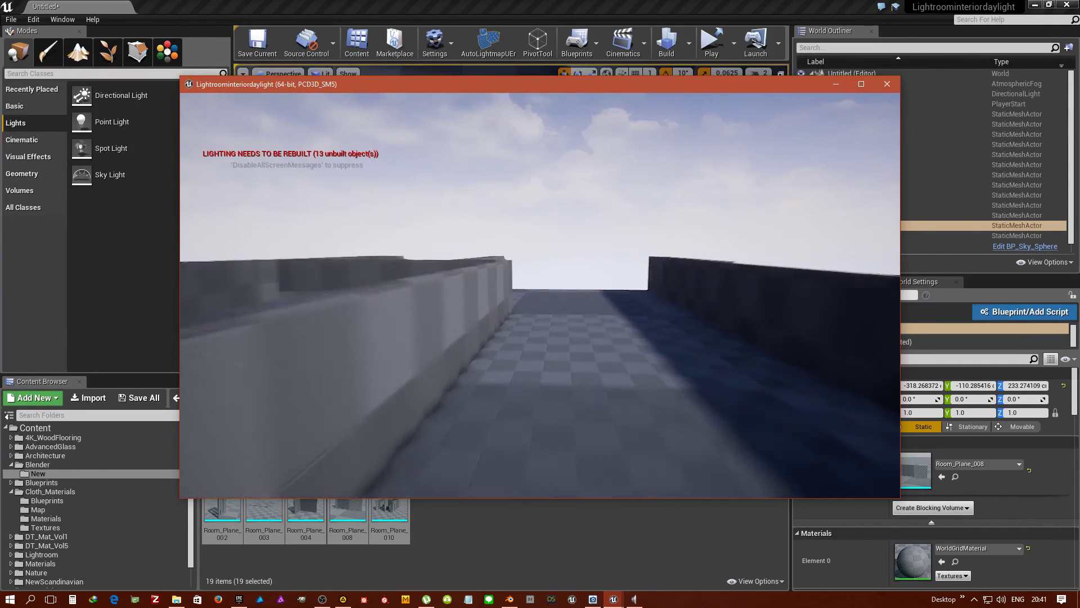
key(w)
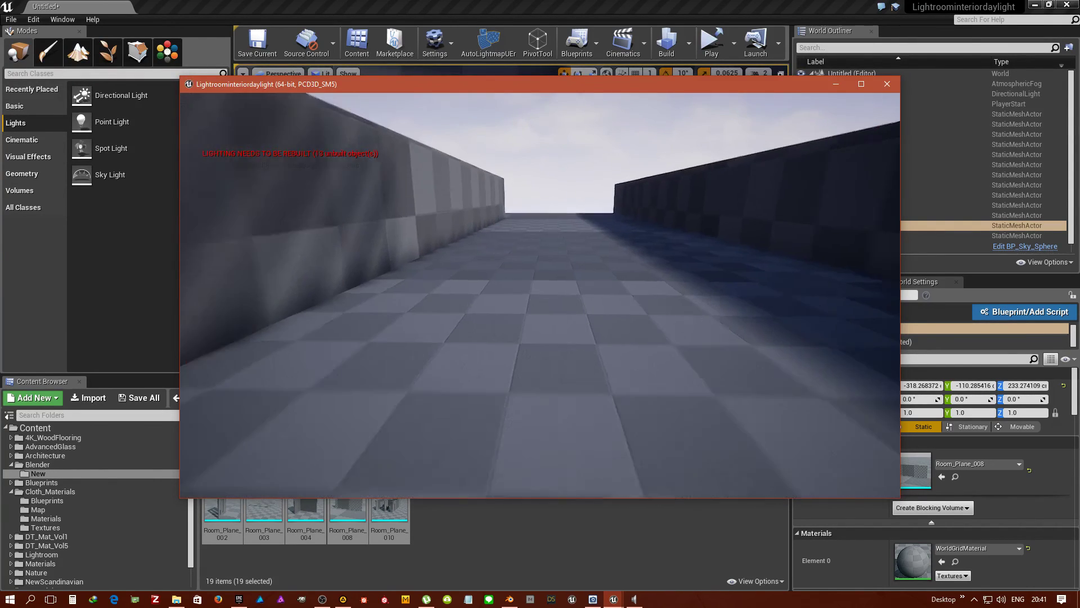
key(w)
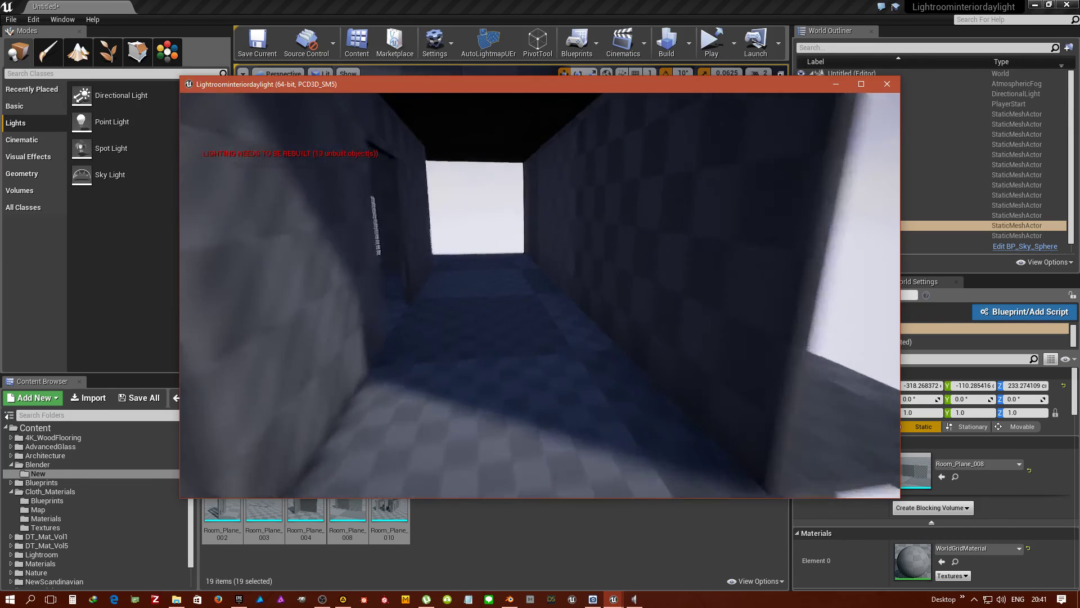
key(w)
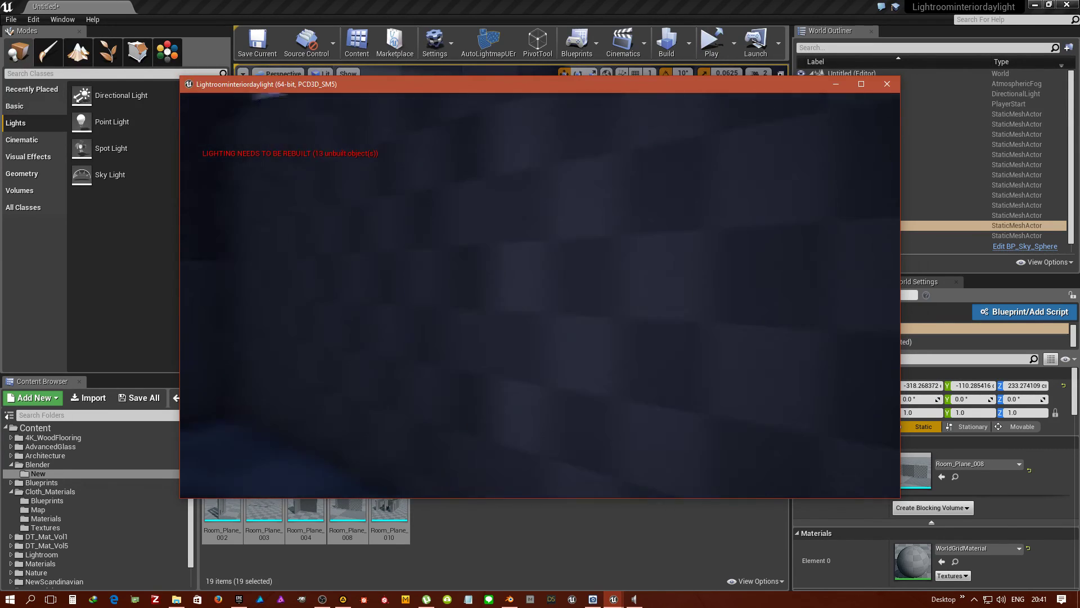
key(w)
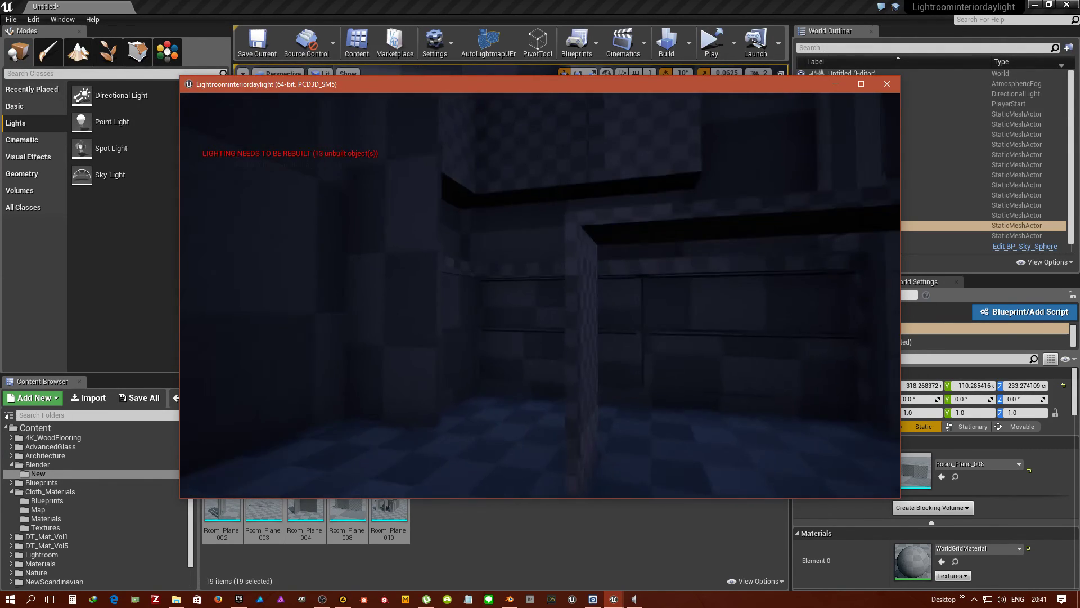
key(w)
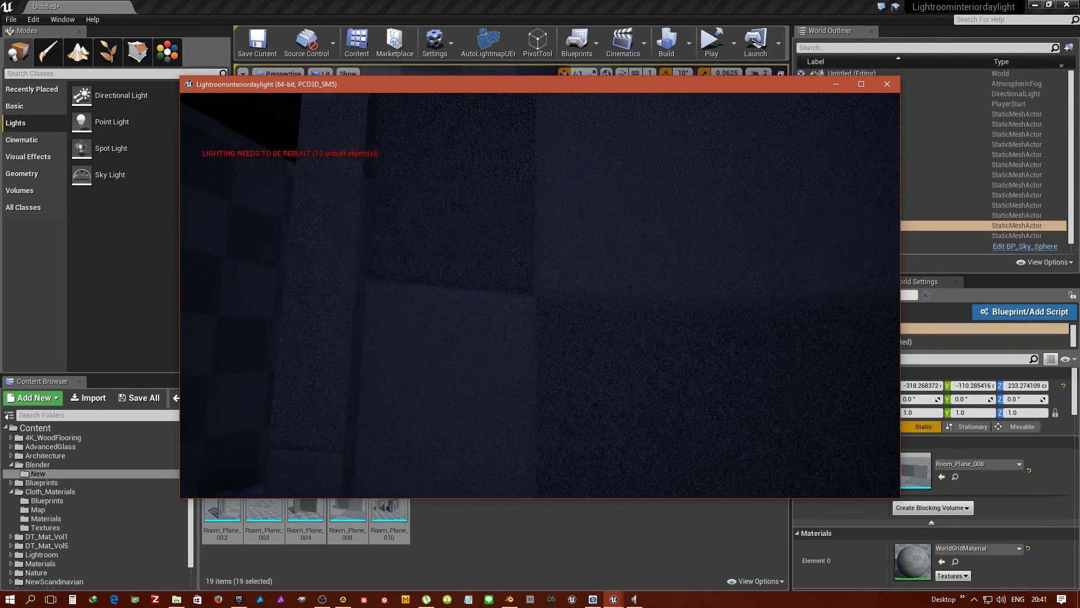
key(w)
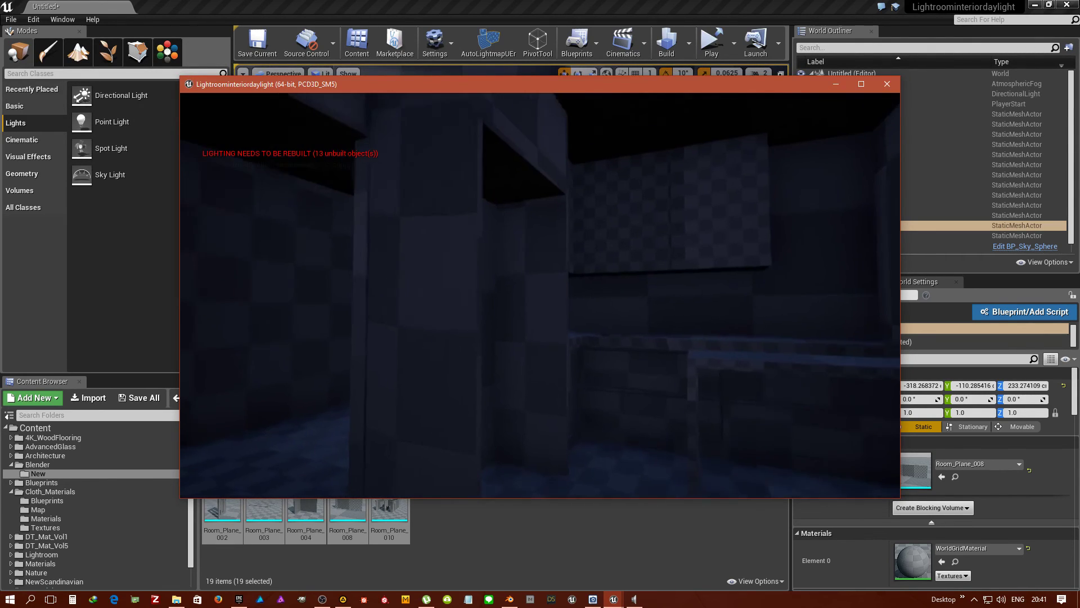
key(w)
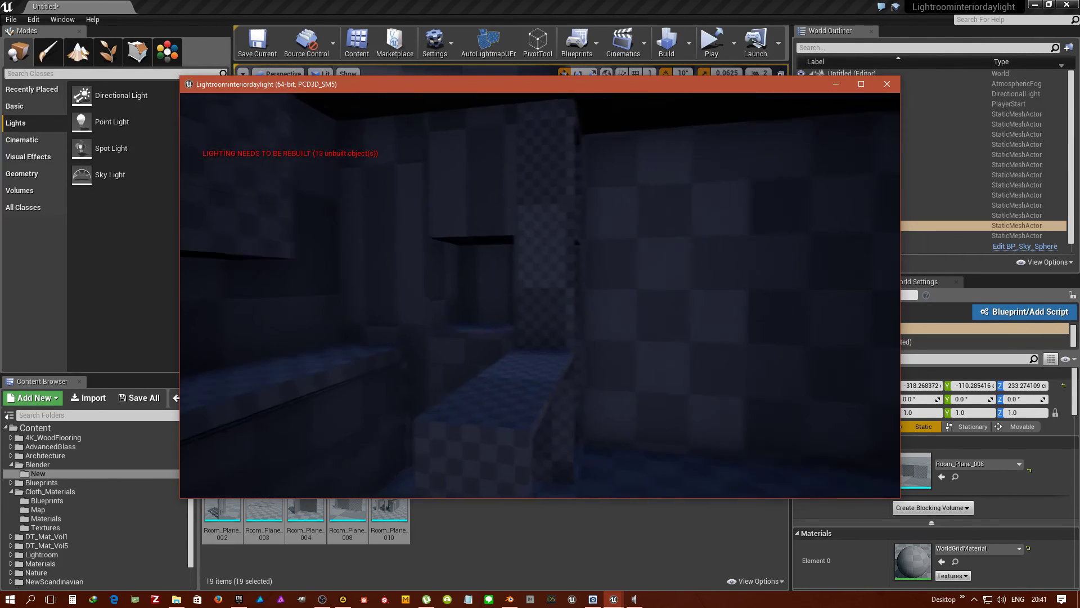
key(w)
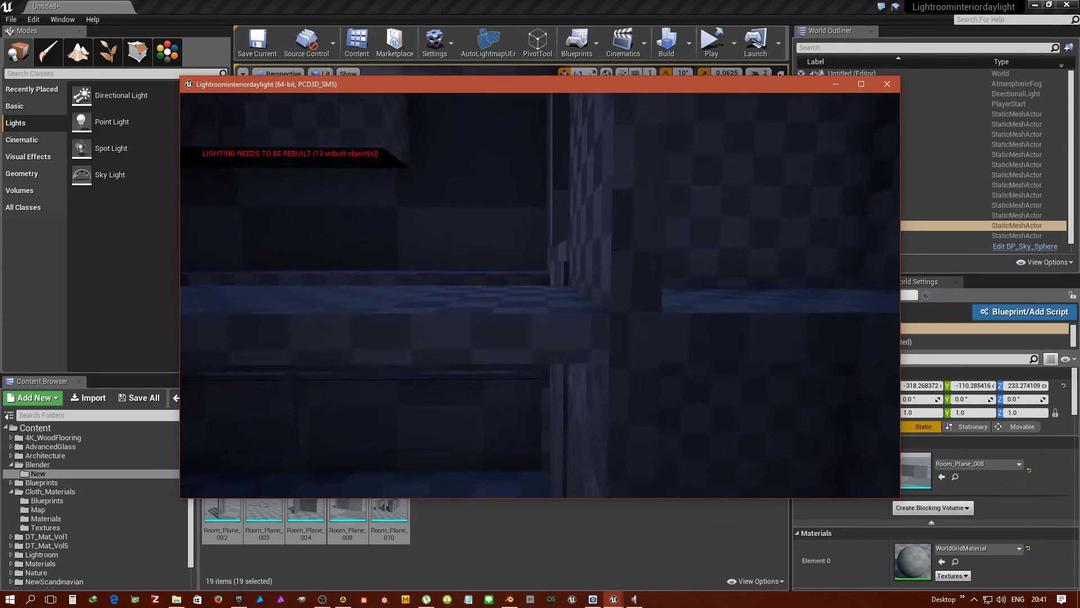
key(w)
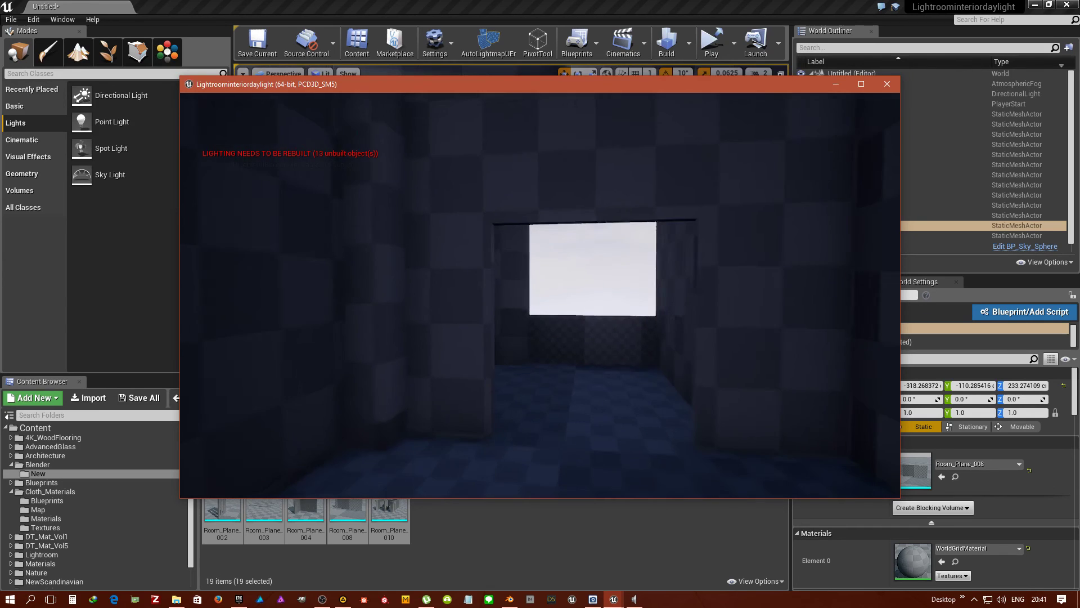
key(w)
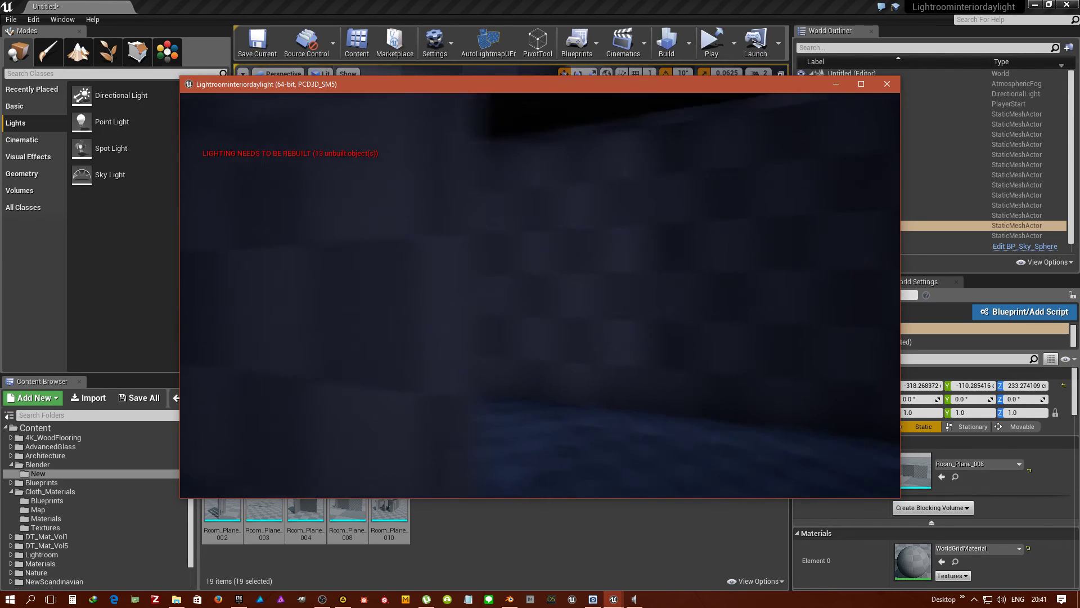
Walk the corridor to the bright window, step outside the building, then return into the dark room
key(w)
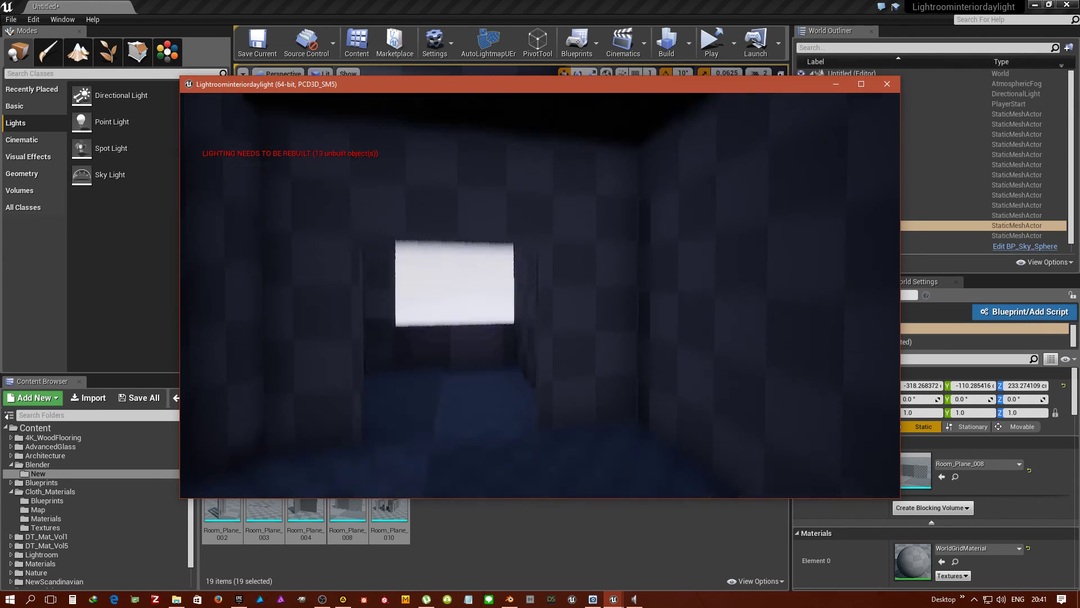
key(w)
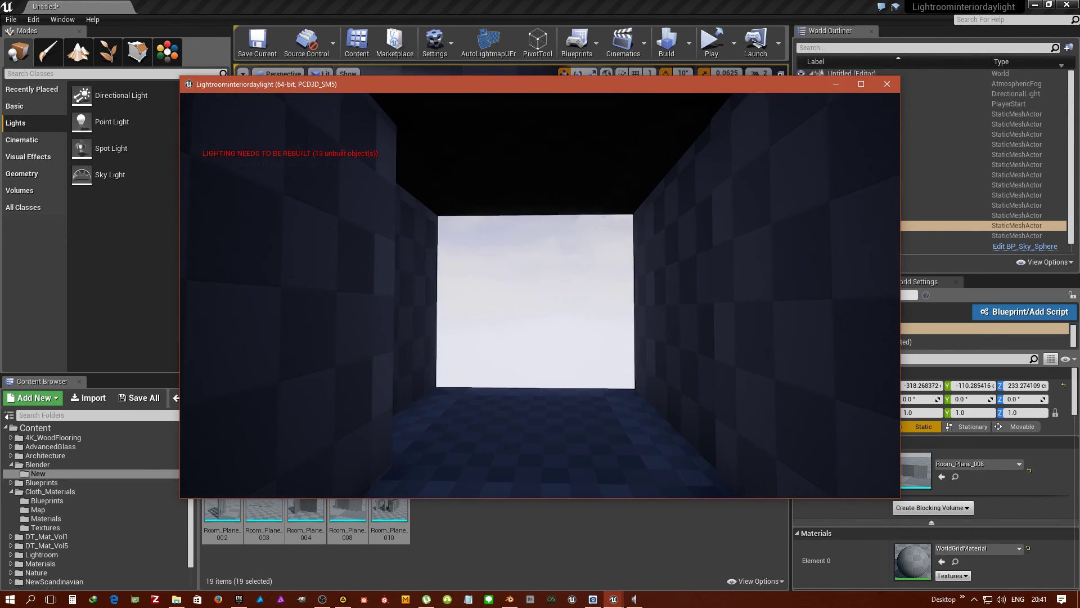
key(w)
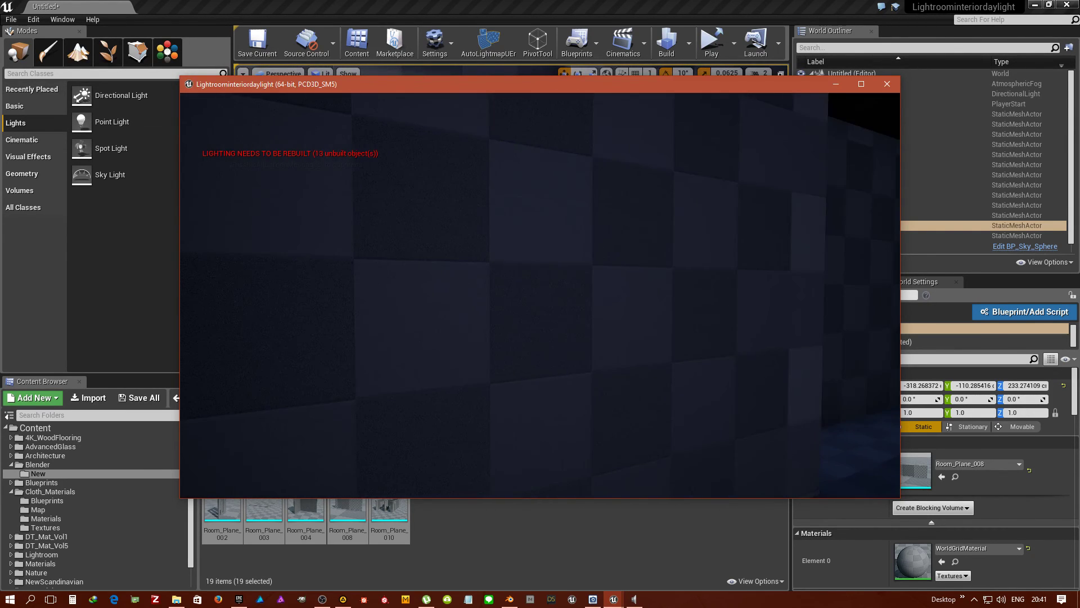
key(w)
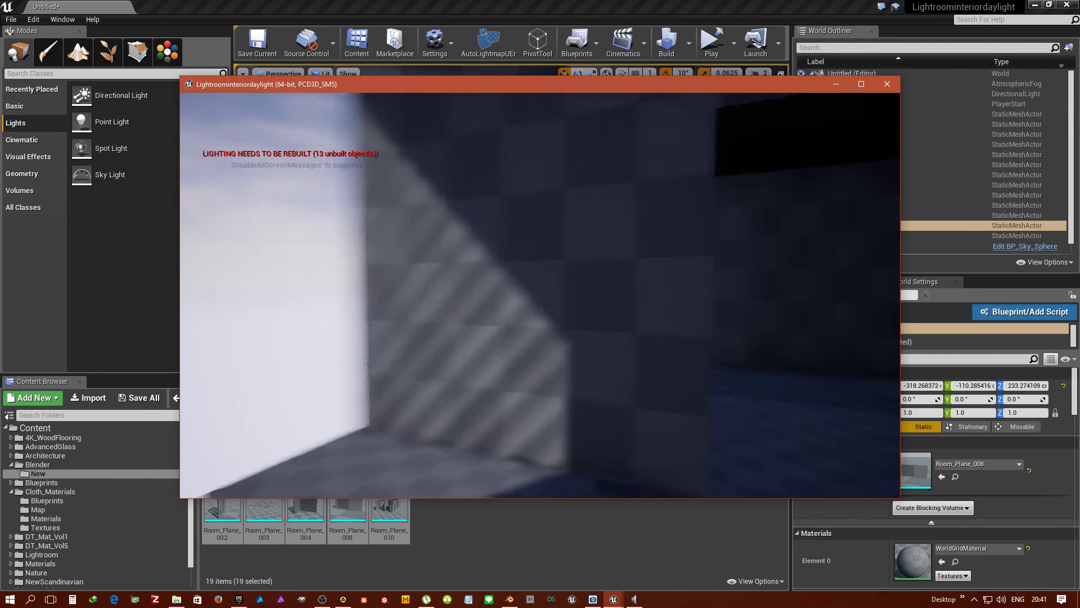
key(w)
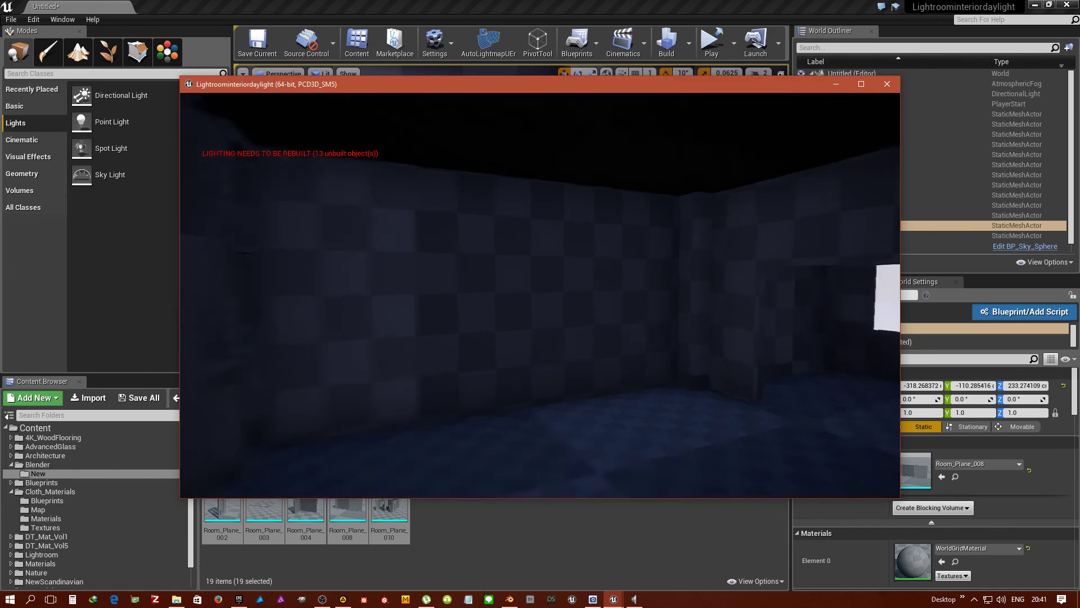
key(w)
key(w)
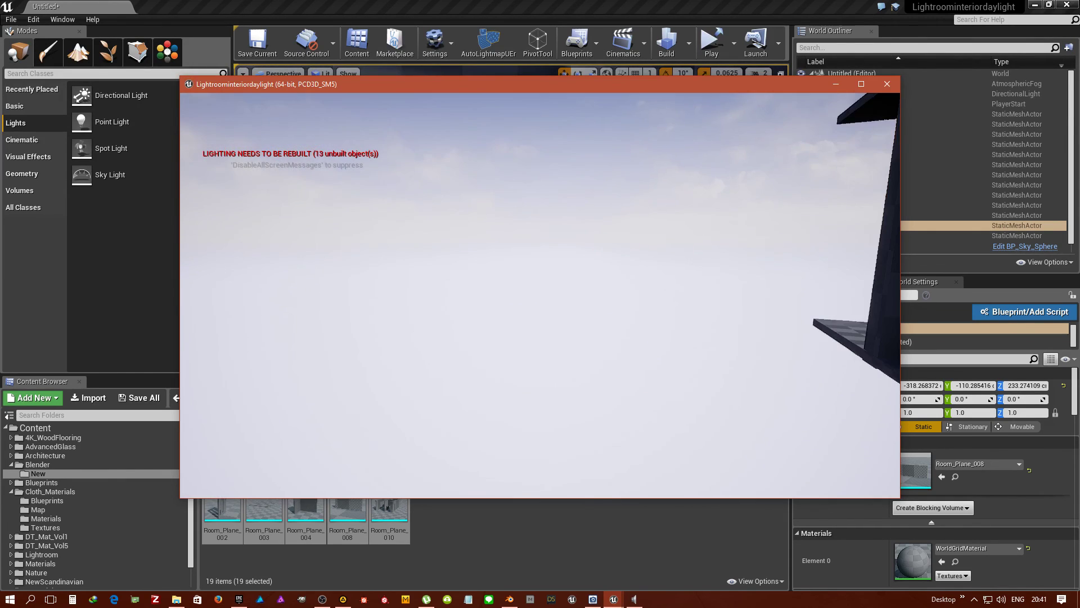
key(w)
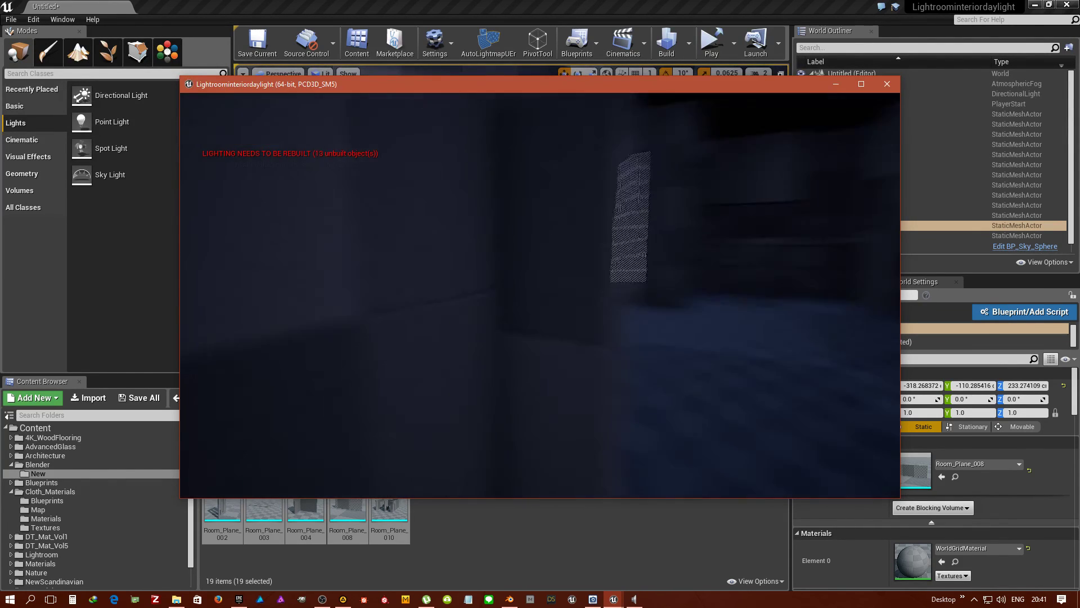
key(w)
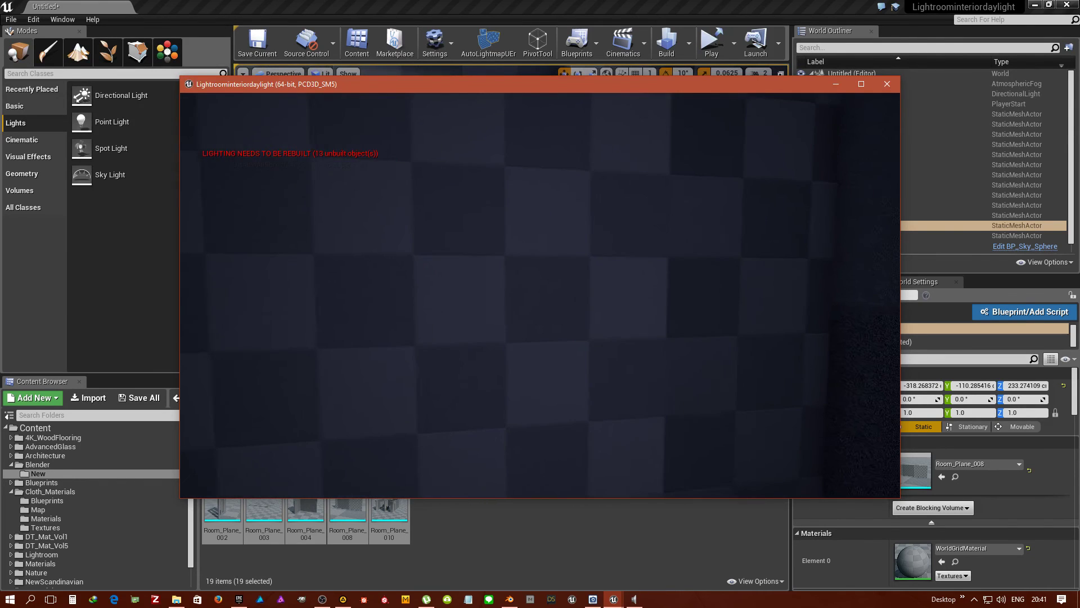
key(e)
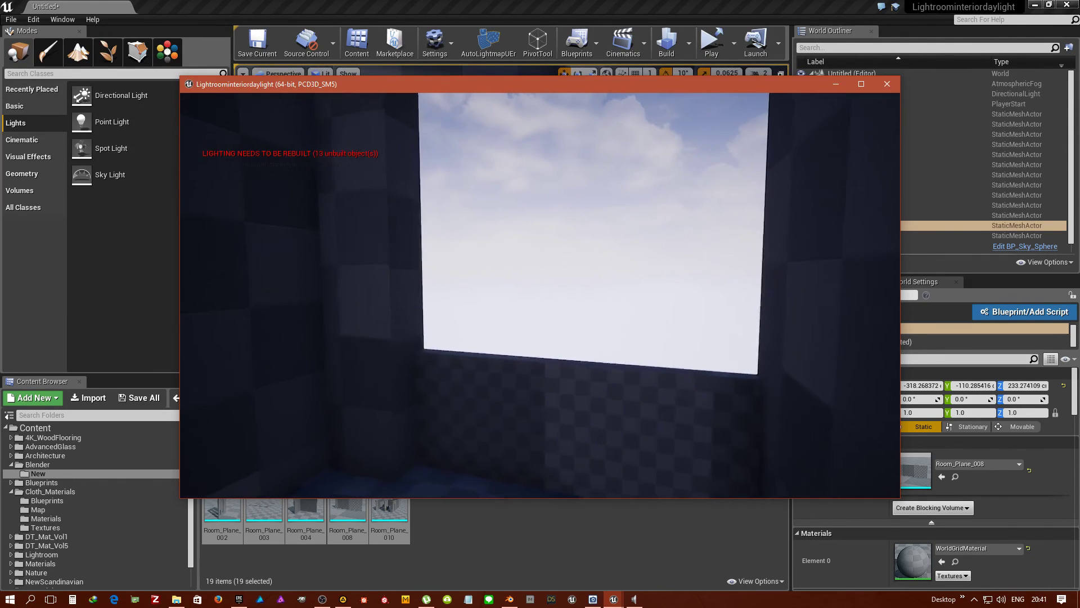
key(q)
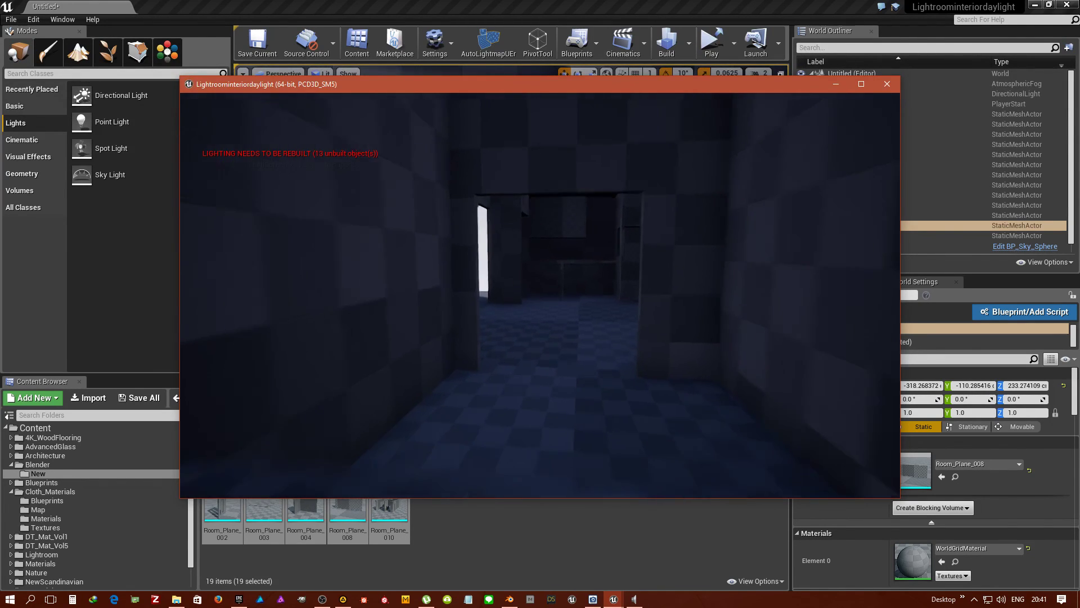
key(s)
key(w)
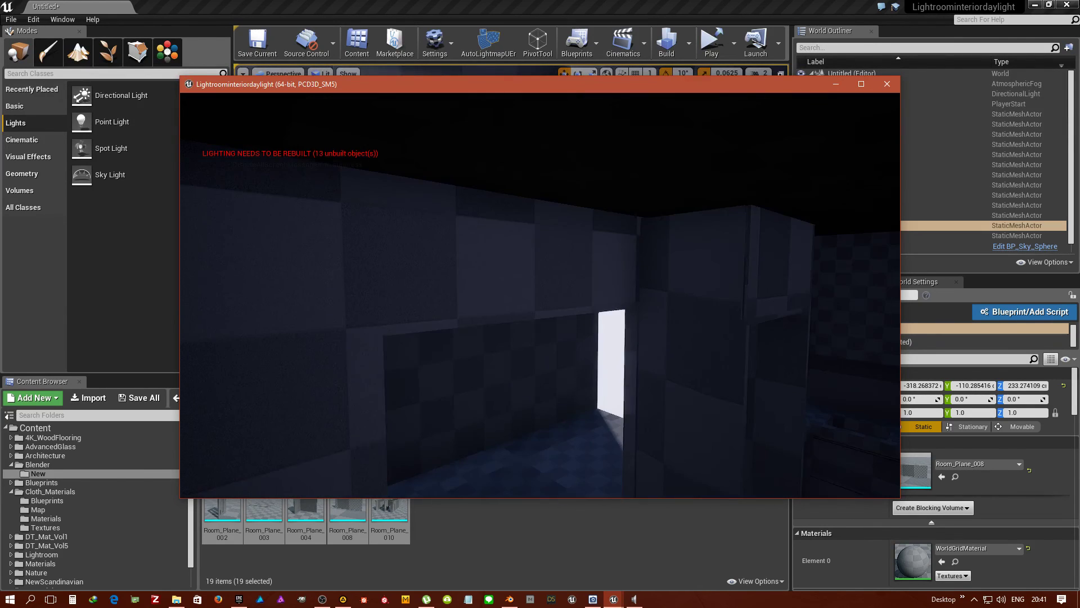
key(w)
key(s)
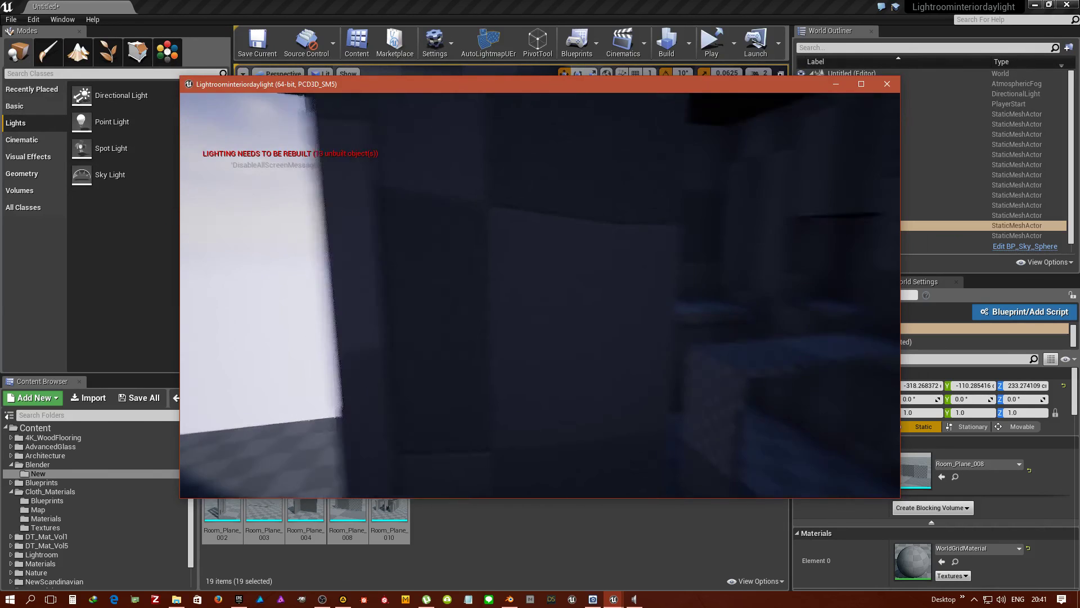
key(s)
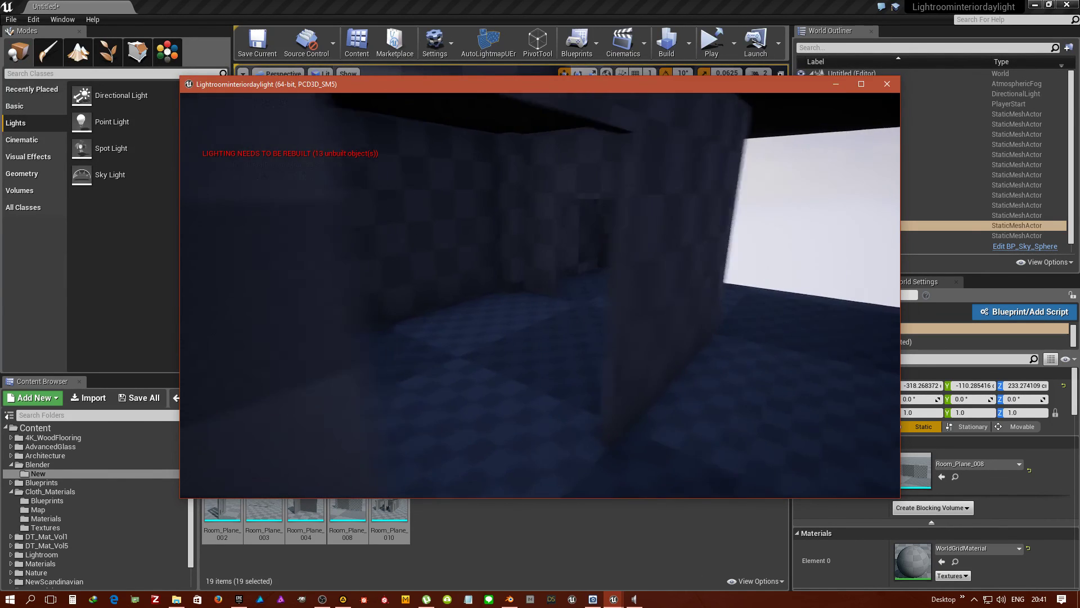
Cross the dark room again and line up the view on the bright window
key(w)
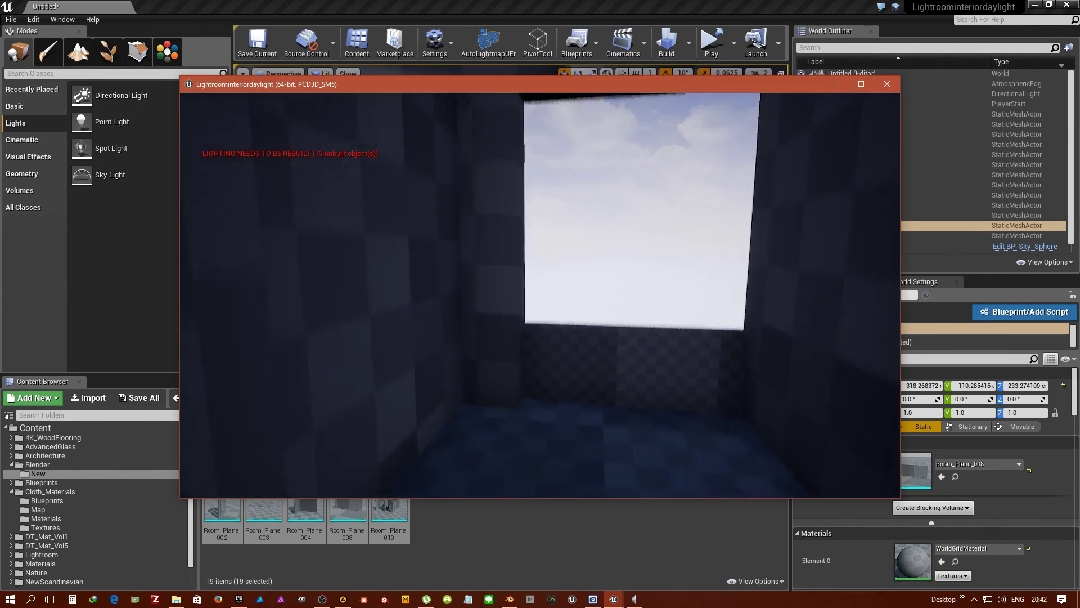
key(s)
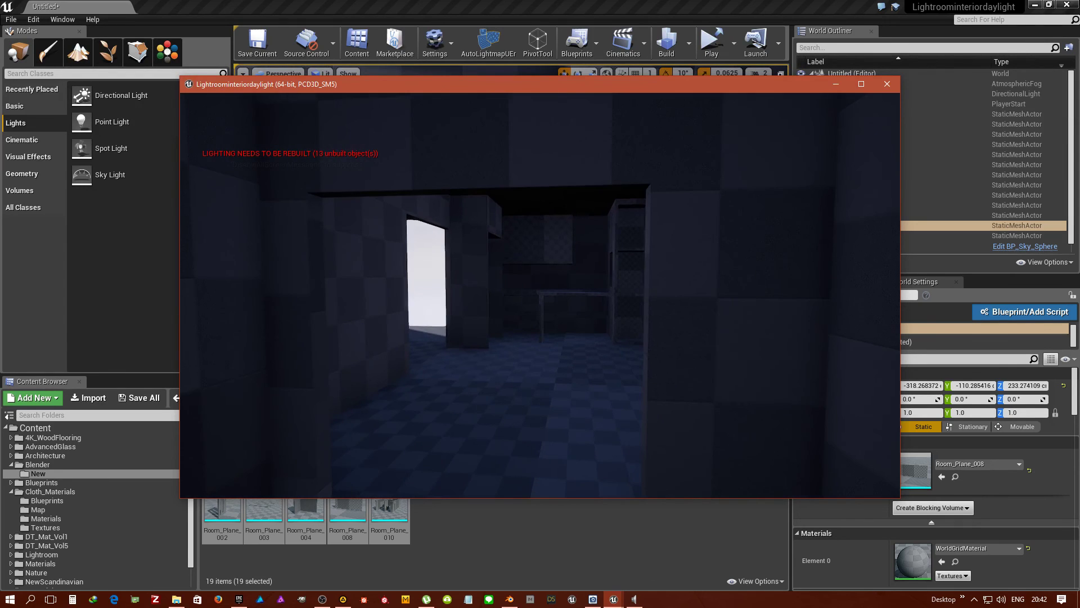
key(w)
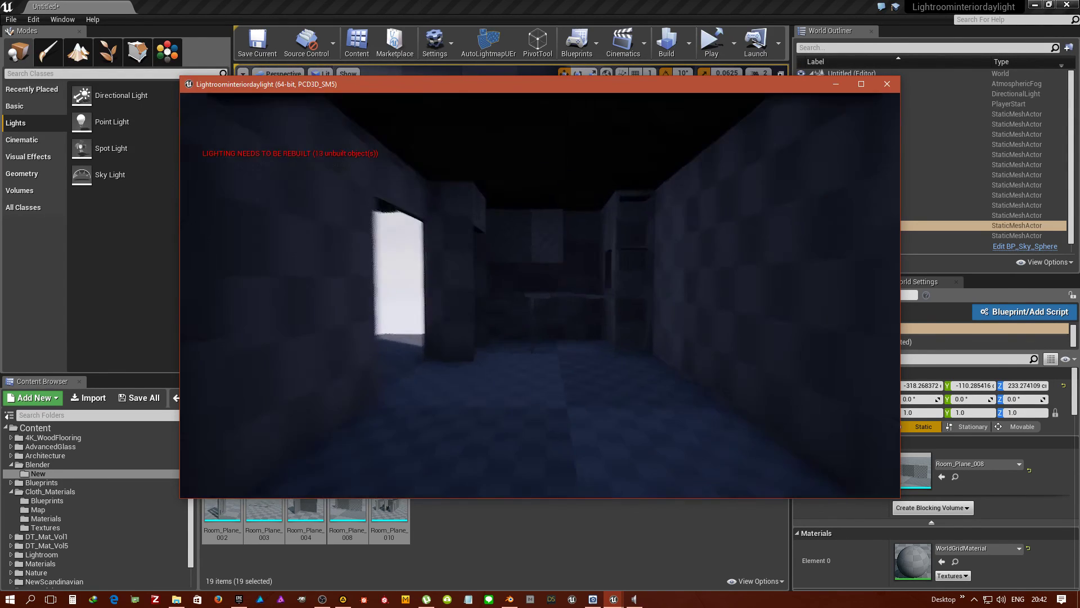
key(w)
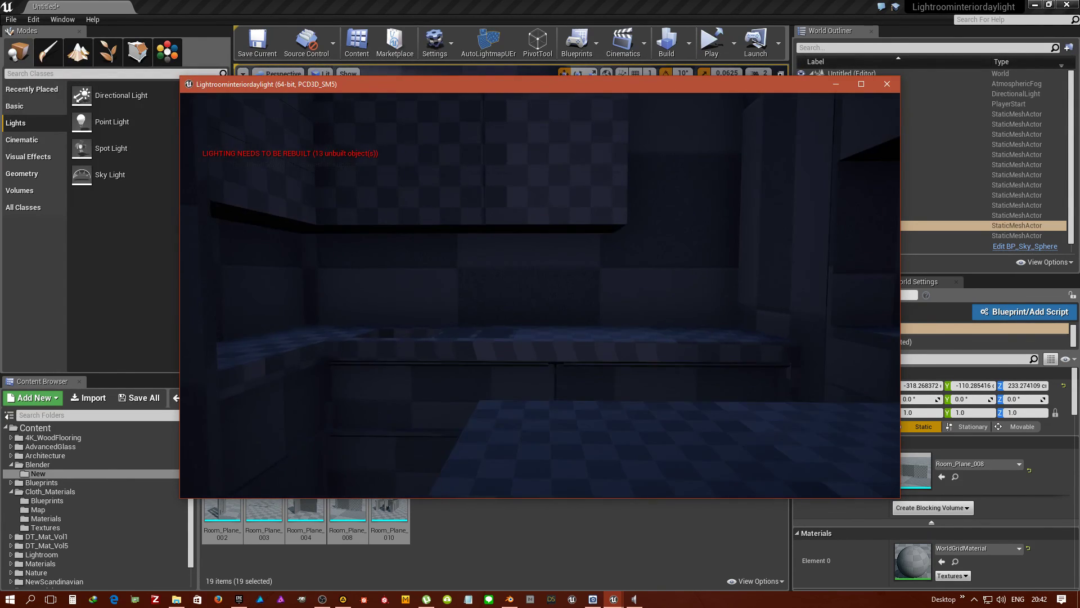
key(s)
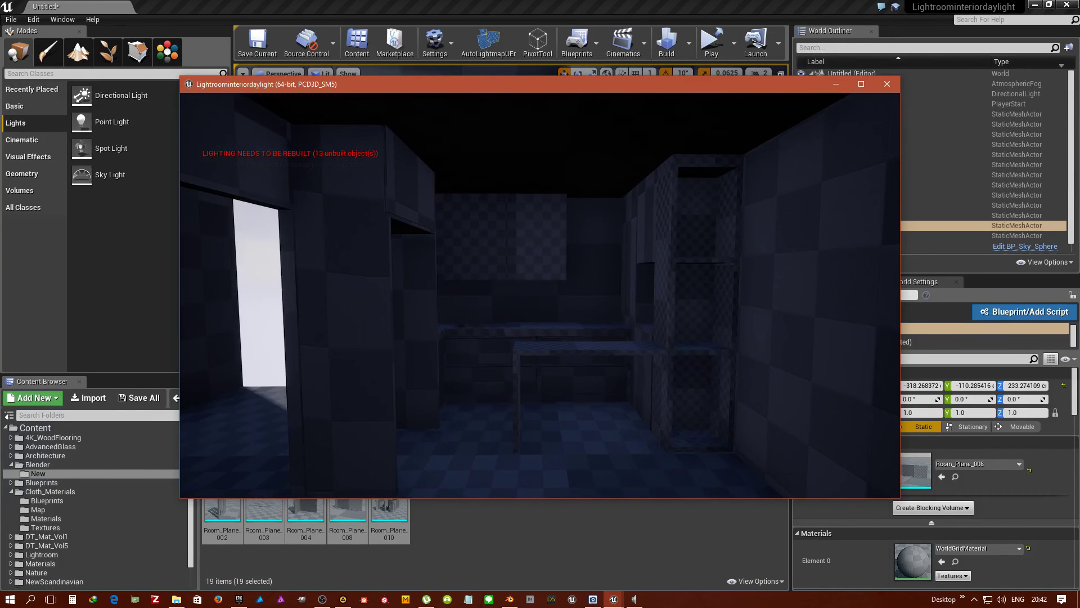
key(s)
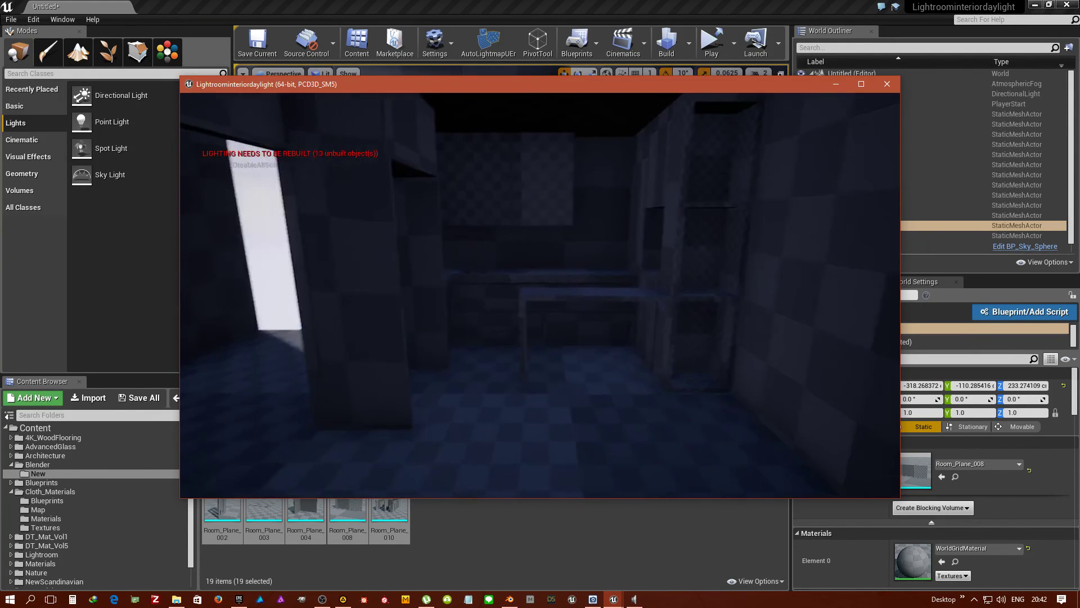
key(s)
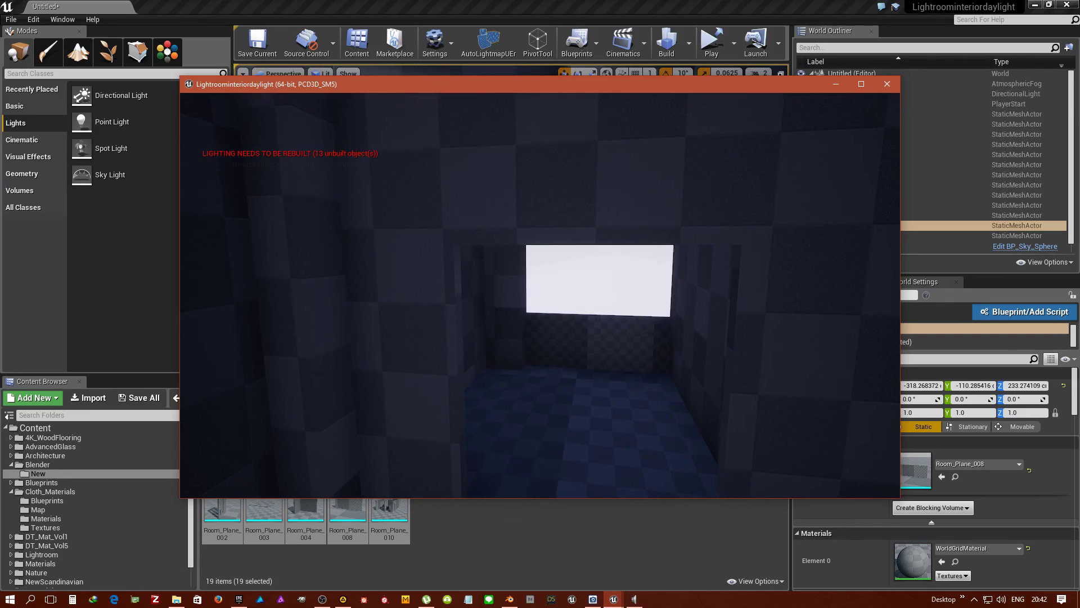
Walk down the corridor and out of the building, then exit the standalone game with Esc
key(w)
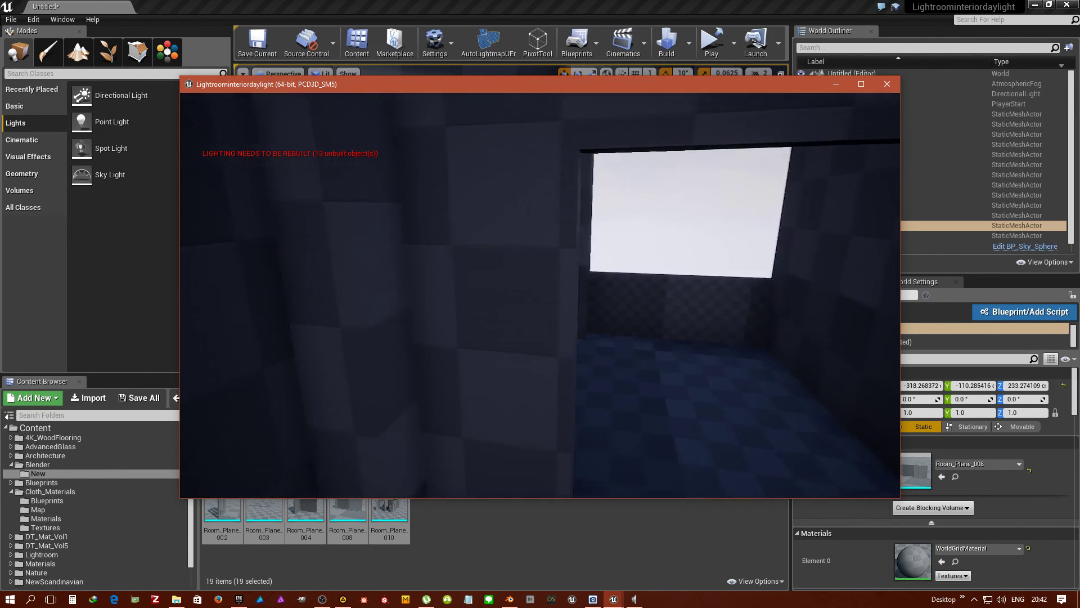
key(w)
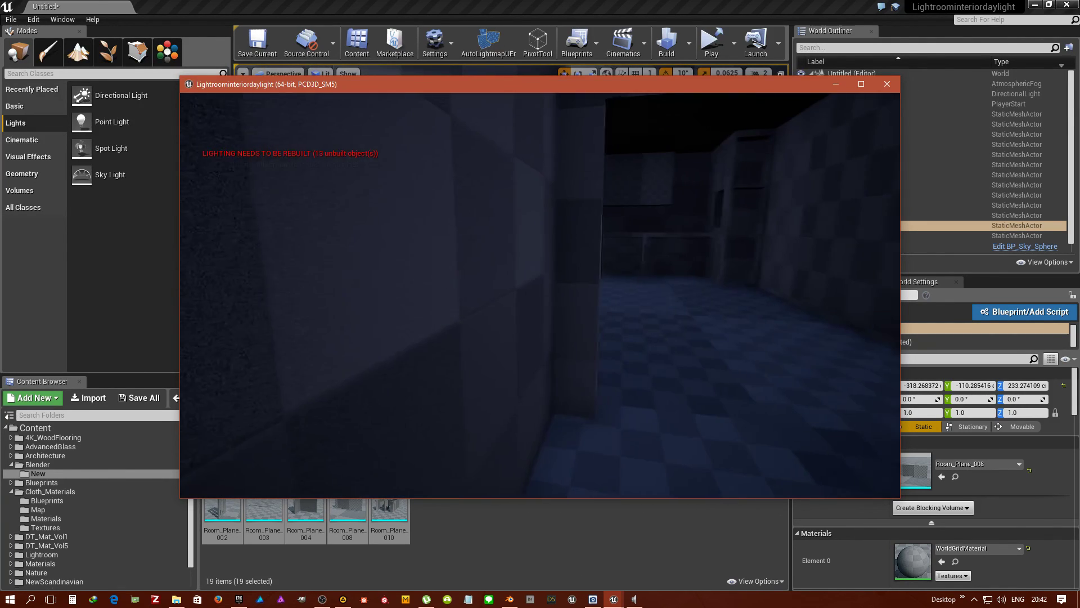
key(w)
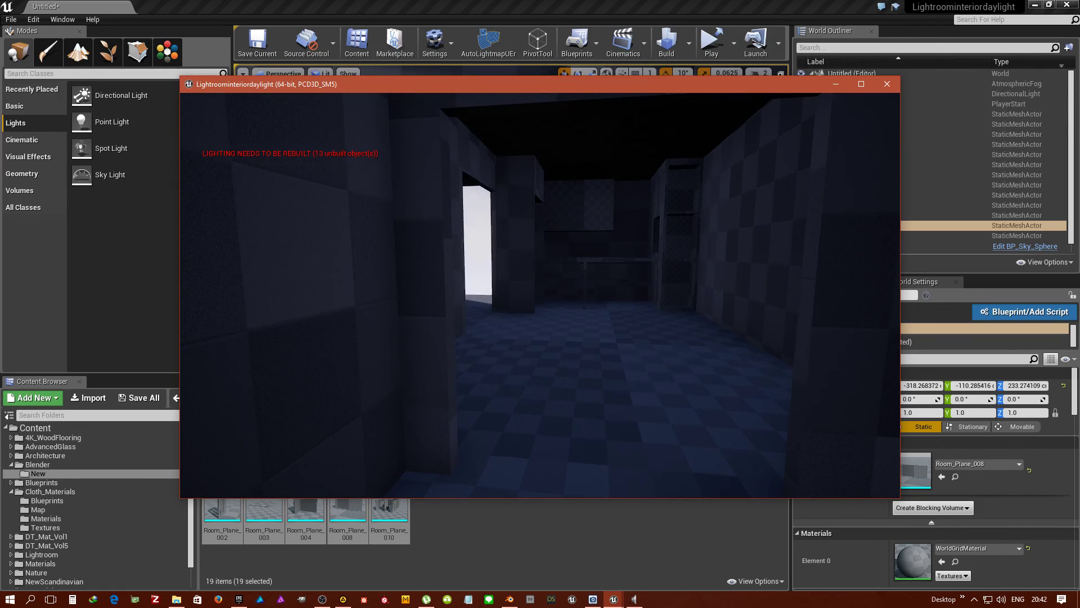
key(w)
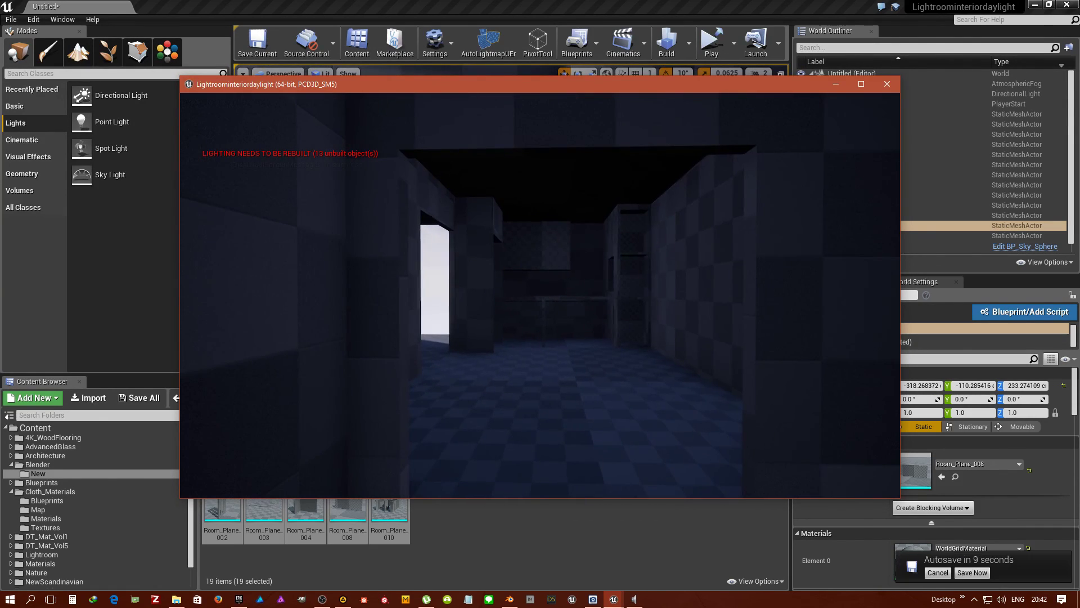
key(w)
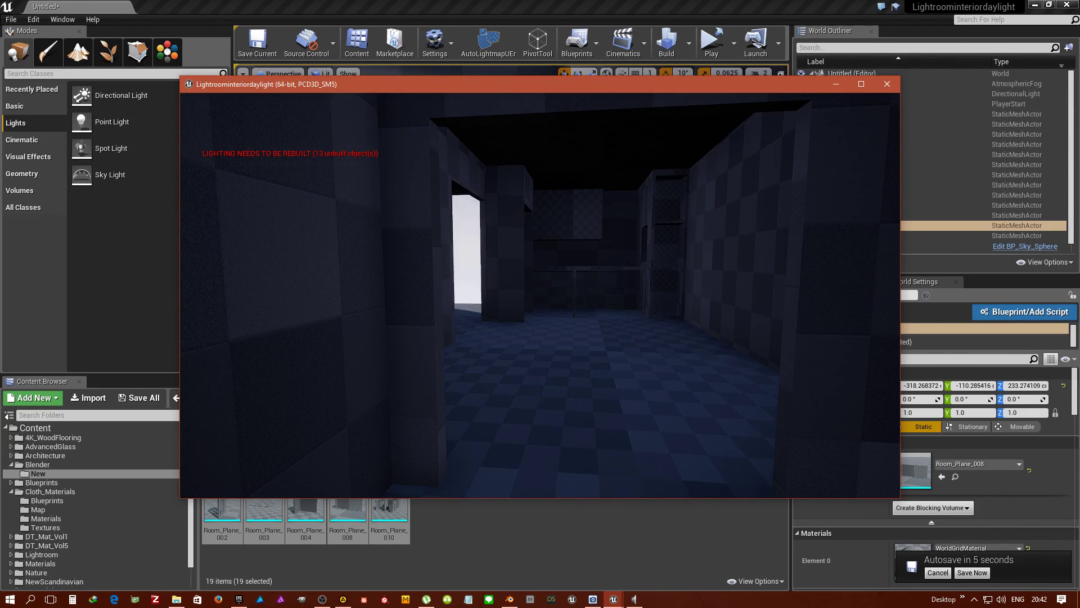
key(s)
key(w)
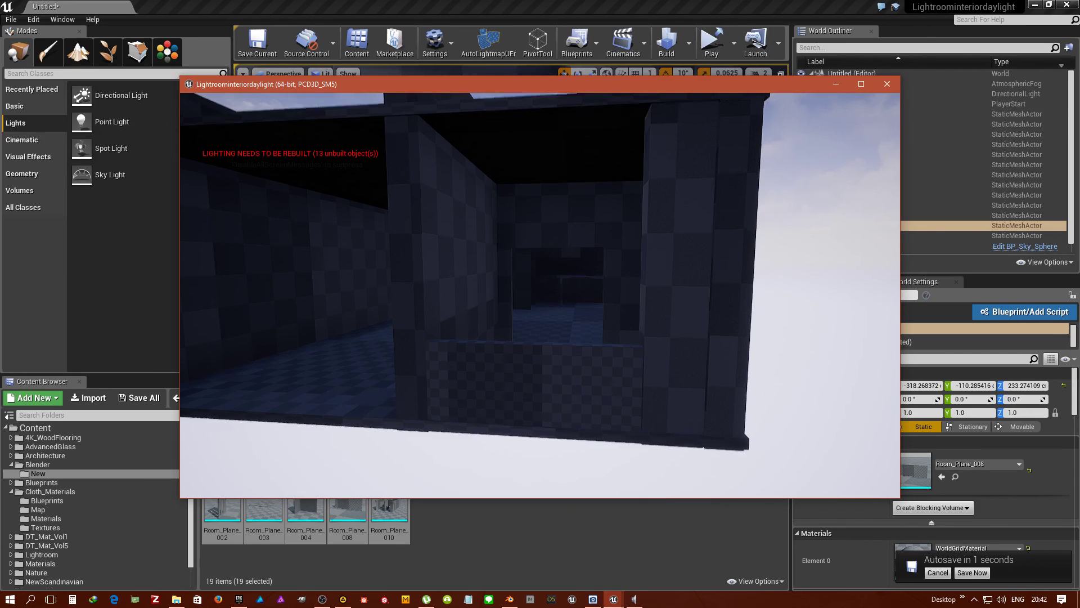
key(s)
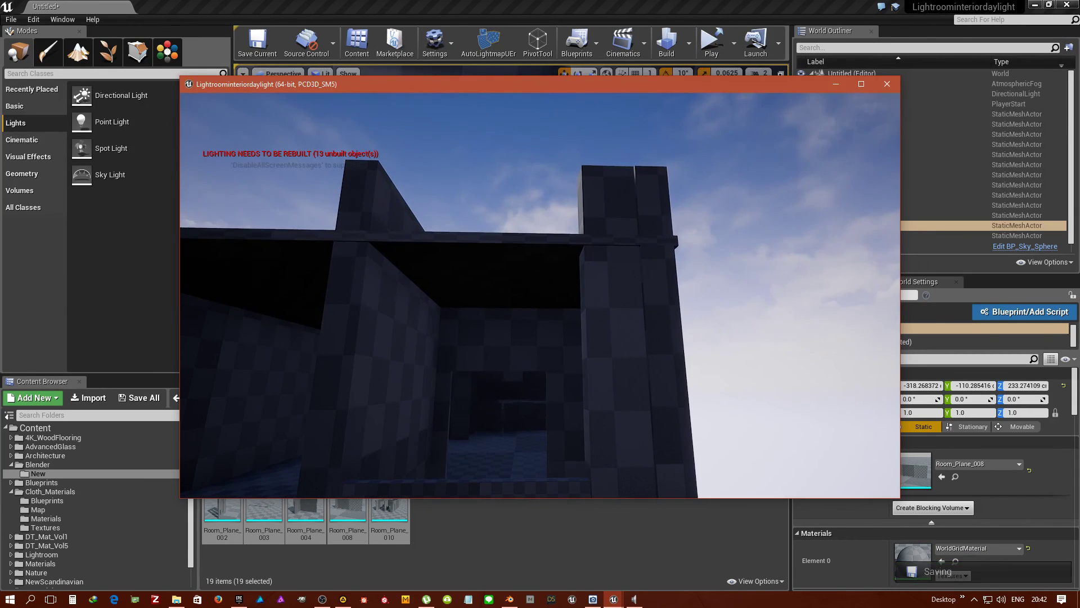
key(Escape)
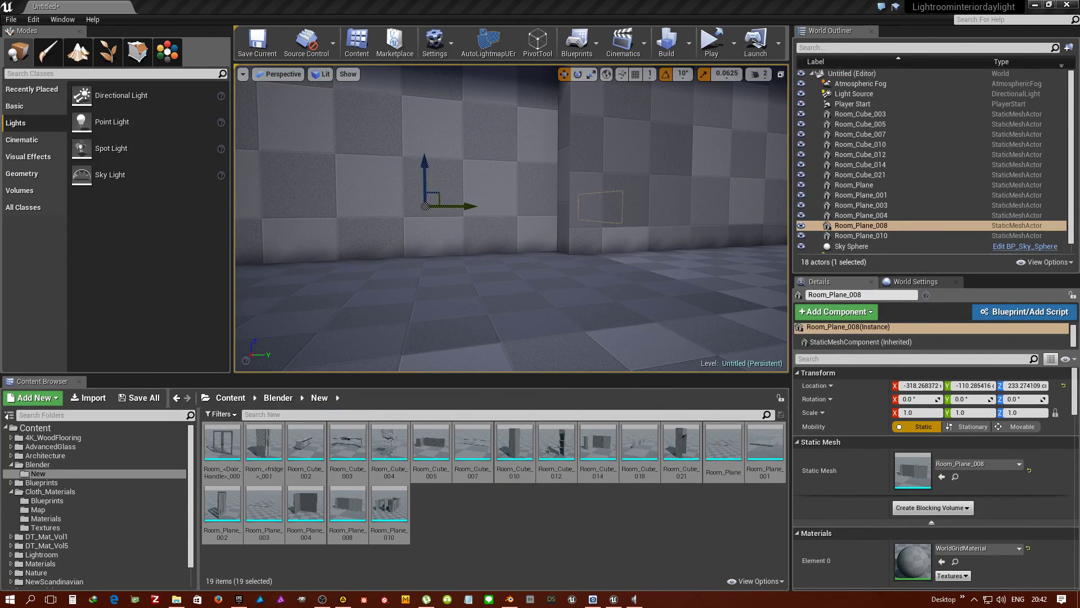